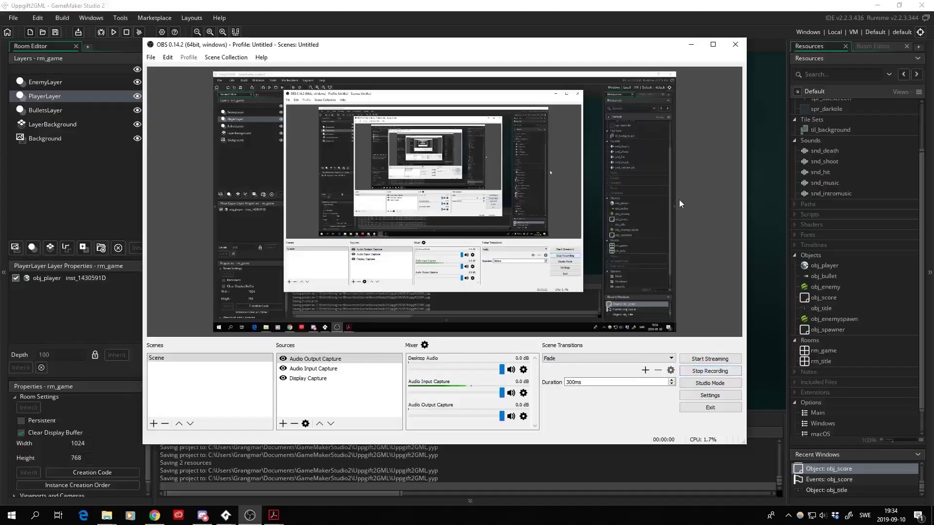
- Minimize OBS Studio to reveal the GameMaker project Uppgift2GML
left_click(690, 44)
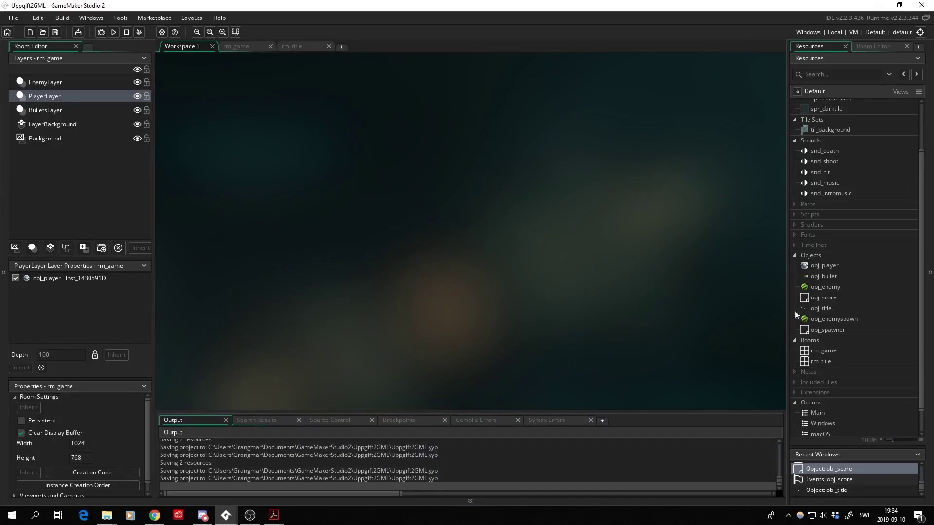
- Open obj_score's object editor with the docks hidden (F12) and bring up Add Event
left_click(828, 298)
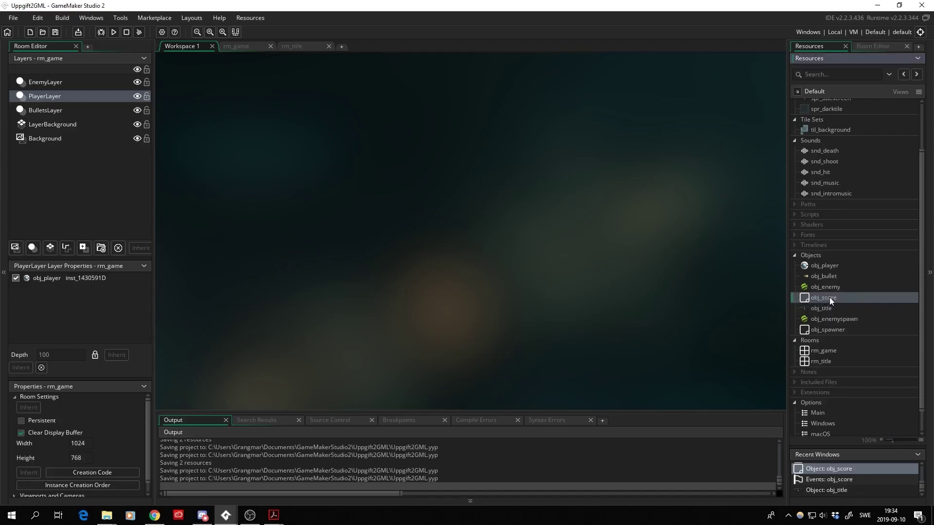
double_click(825, 300)
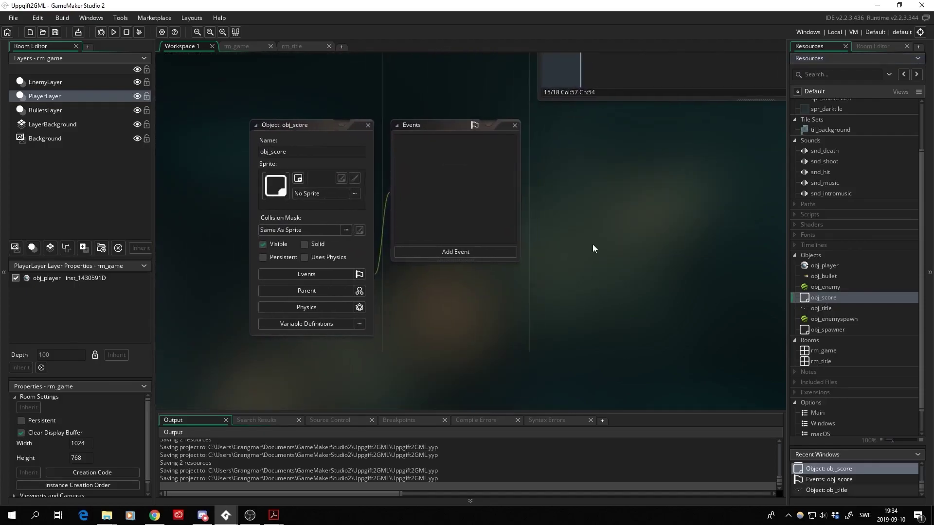
key("F12")
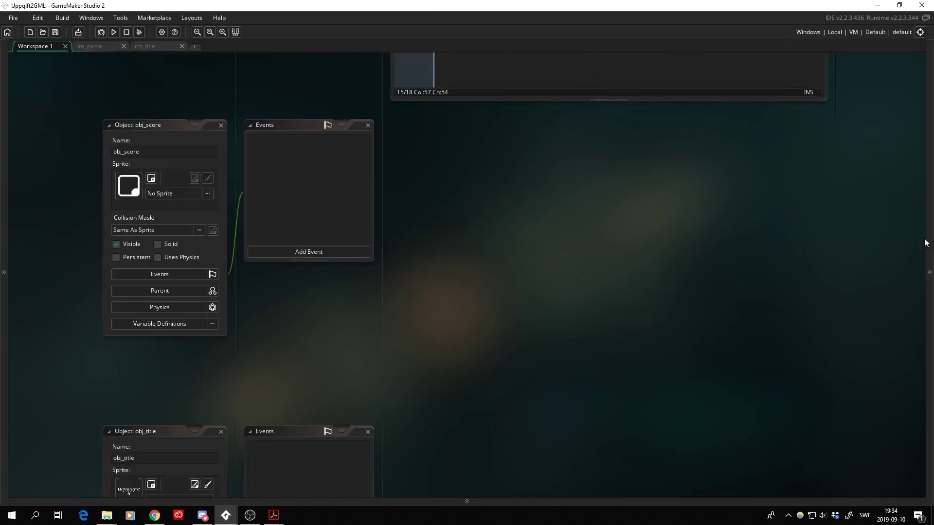
mouse_move(930, 250)
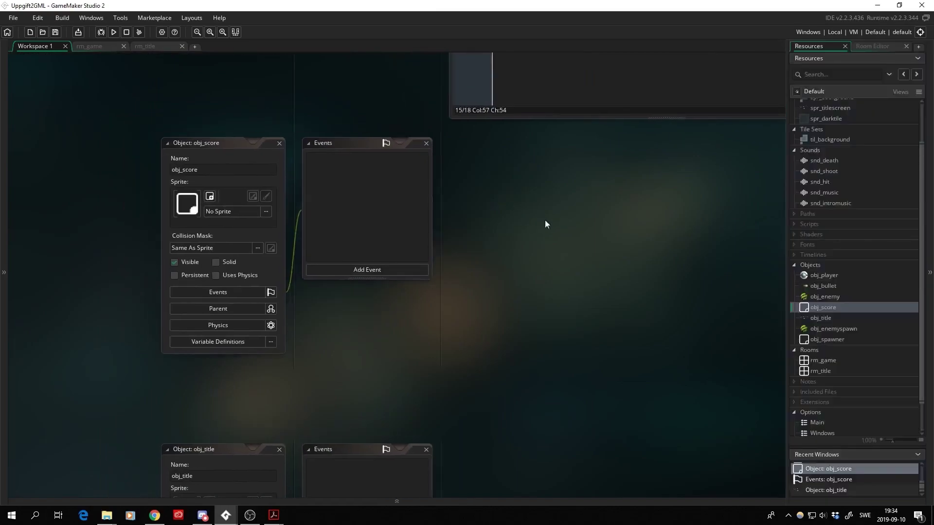
middle_click_drag(448, 221, 380, 213)
left_click(323, 260)
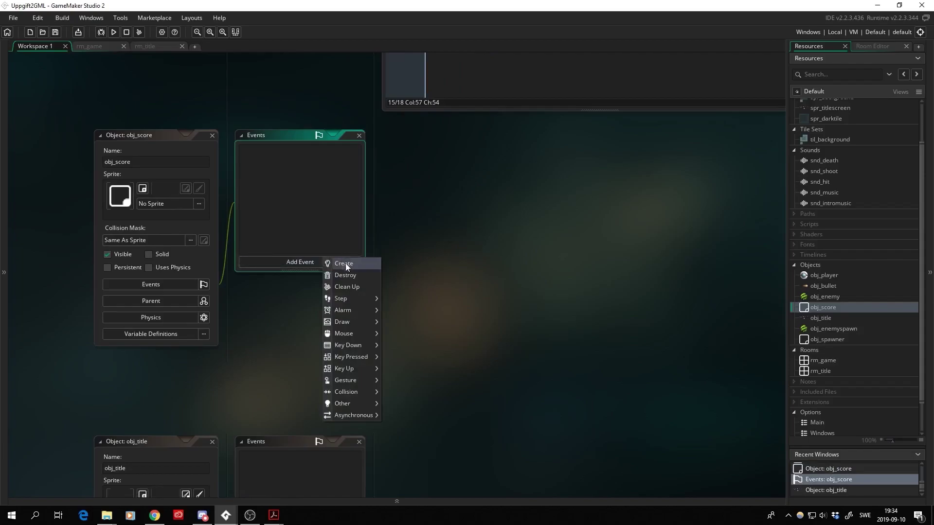
- Add a Create event to obj_score containing //grundvariabler and thescore = 0;
left_click(346, 264)
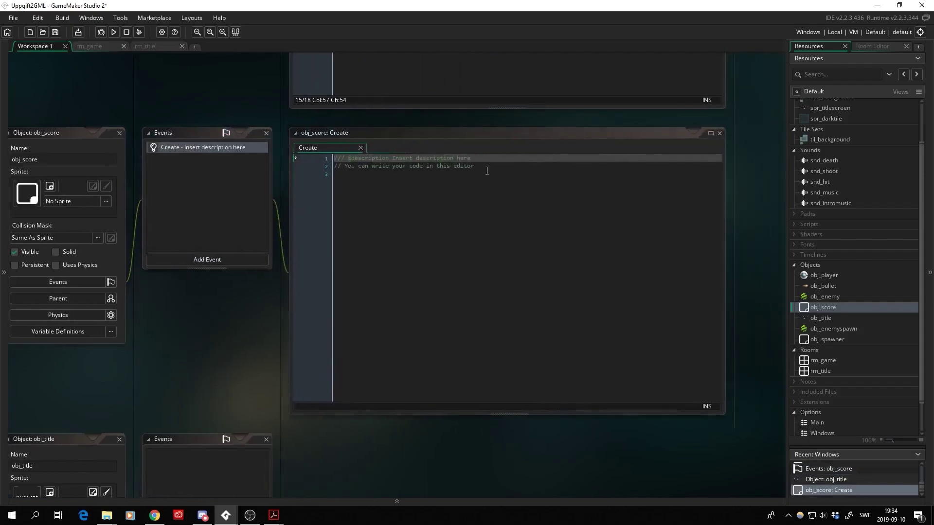
key("Delete")
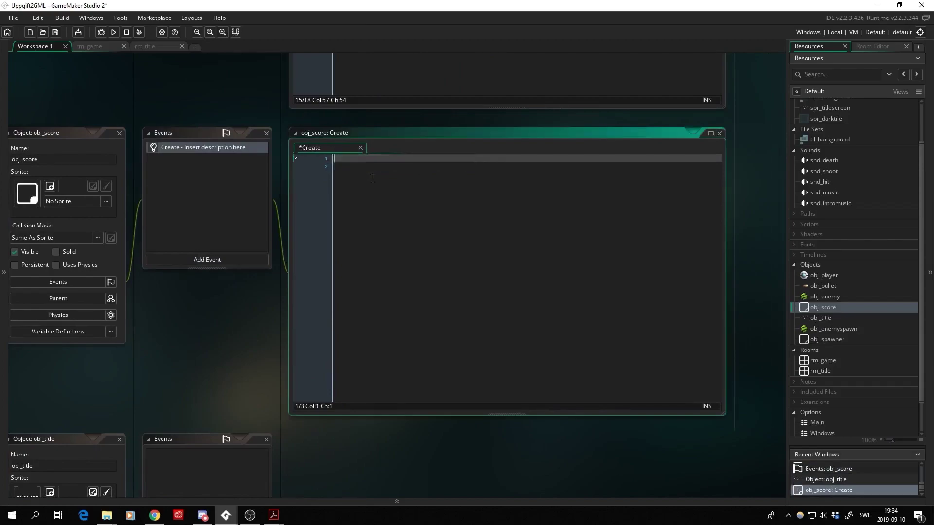
type("//grundva")
type("riabler")
key("Return")
key("Return")
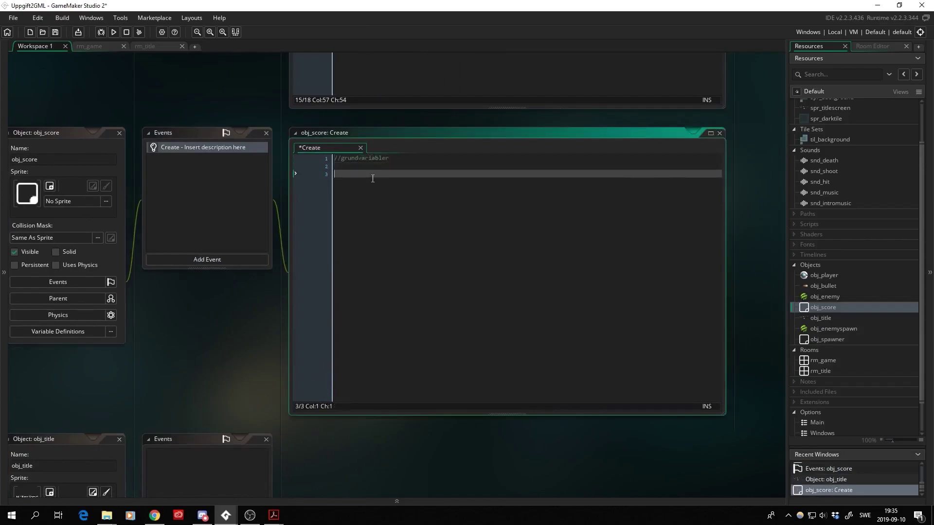
type("th")
type("escore")
type(" = 0")
type(";")
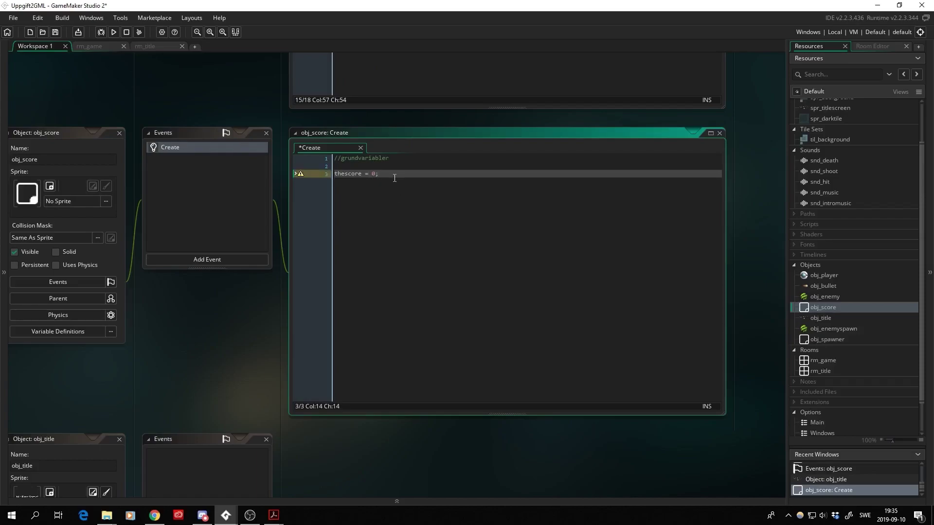
key("Return")
left_click(198, 170)
- Add a Draw event to obj_score and clear its template comment lines
right_click(198, 169)
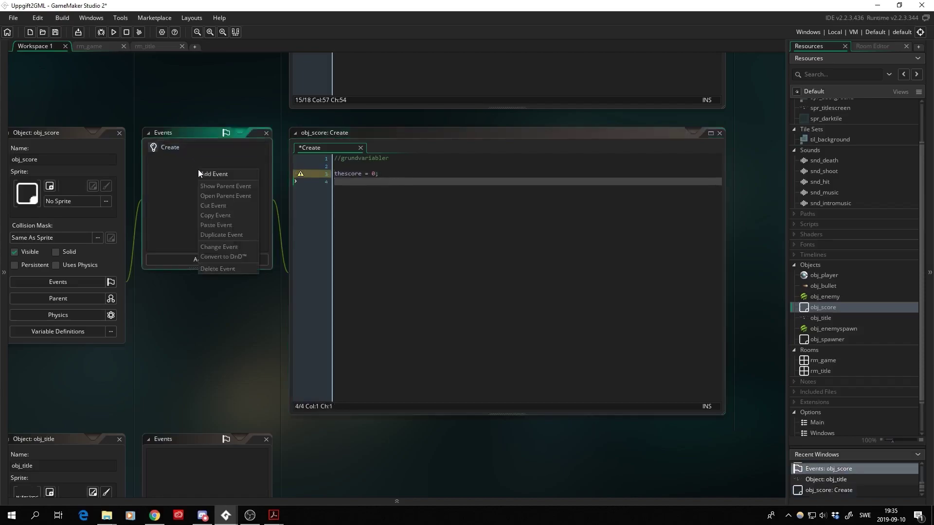
left_click(232, 251)
left_click(212, 259)
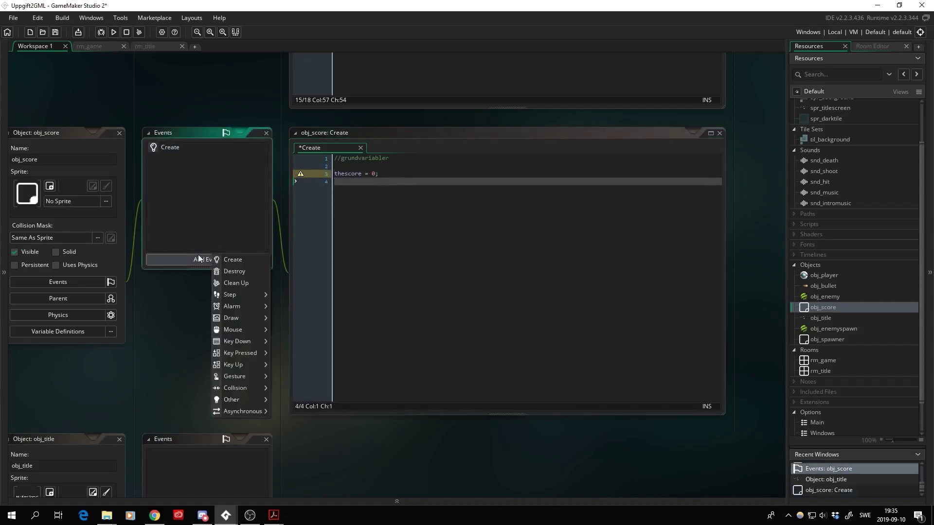
mouse_move(246, 319)
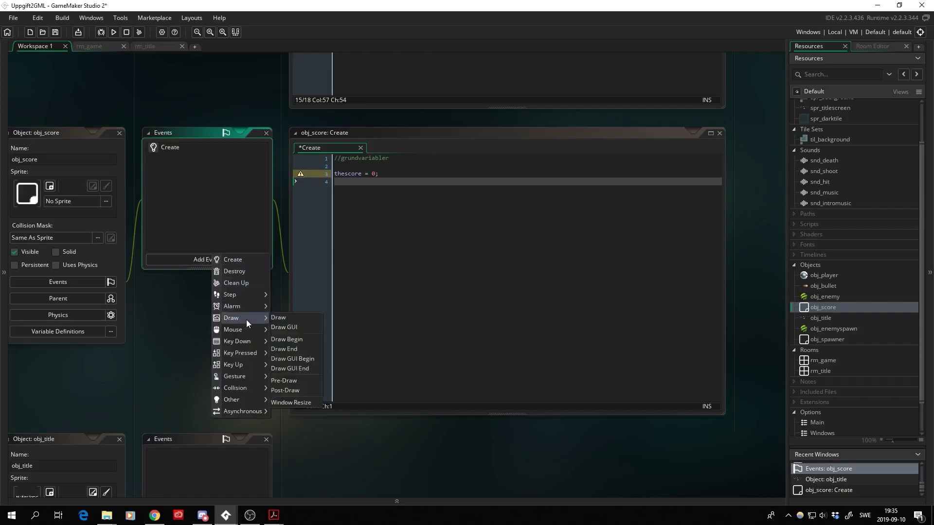
left_click(288, 318)
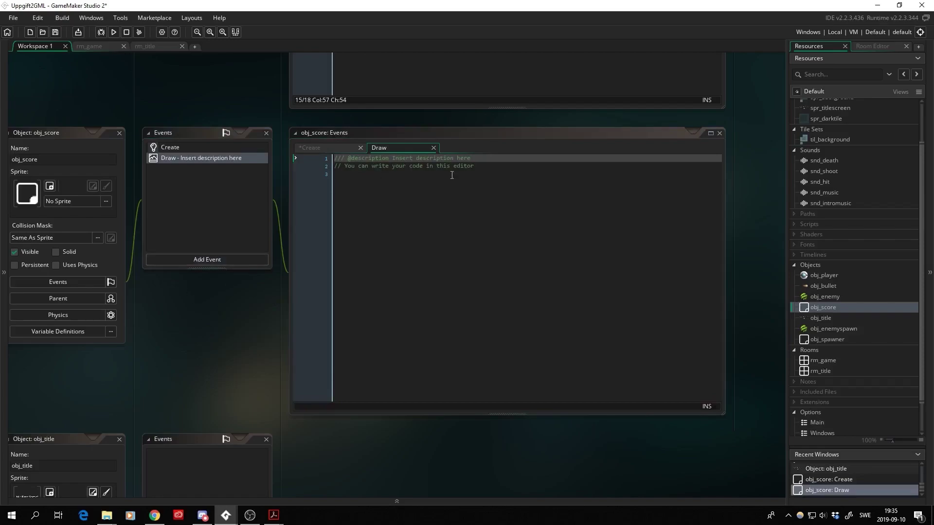
left_click_drag(451, 175, 319, 160)
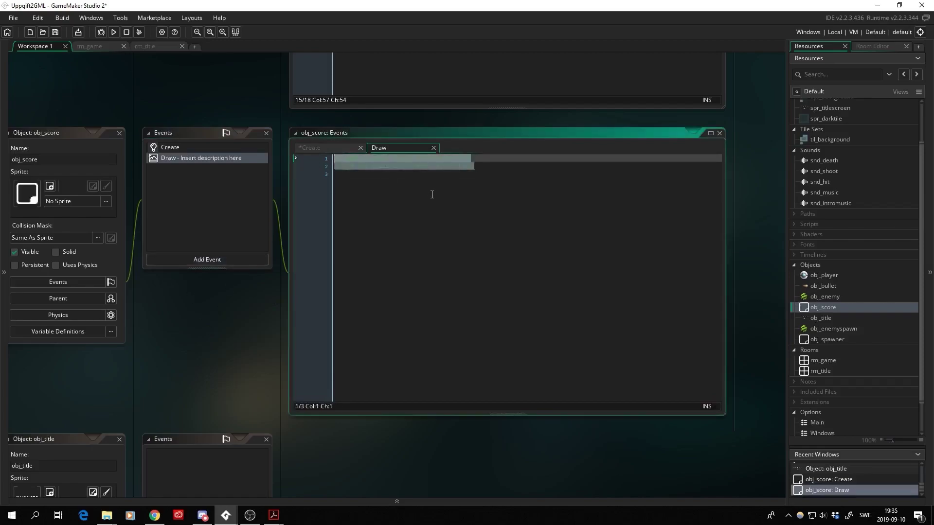
key("Delete")
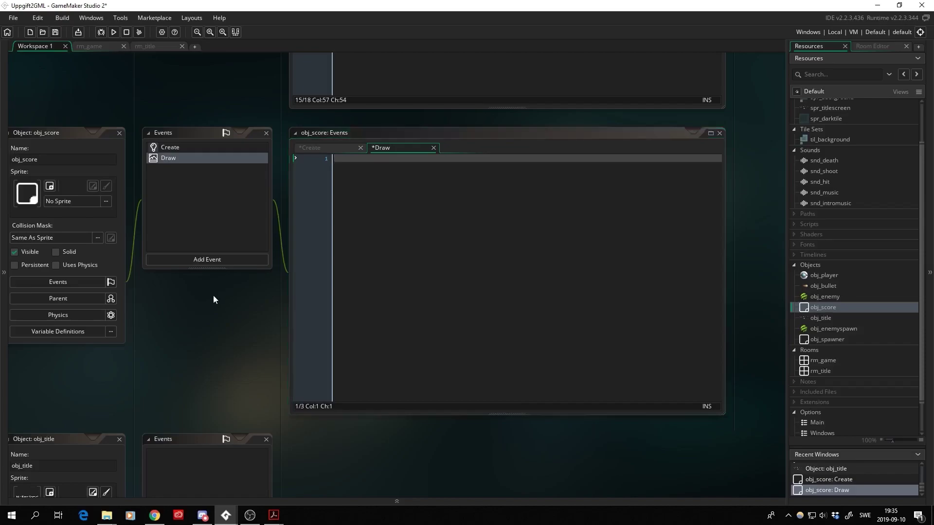
middle_click_drag(213, 295, 228, 294)
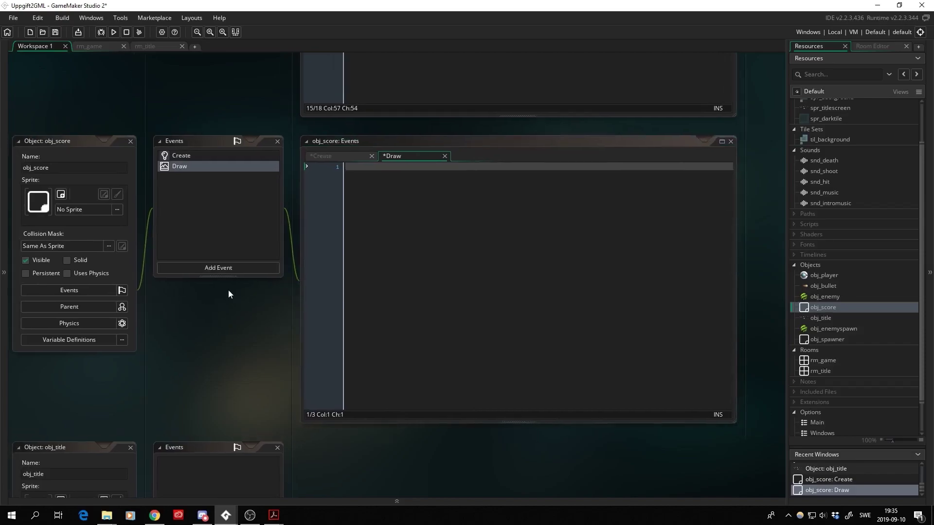
- Create a new font resource in the Fonts group named fnt_score
left_click(810, 245)
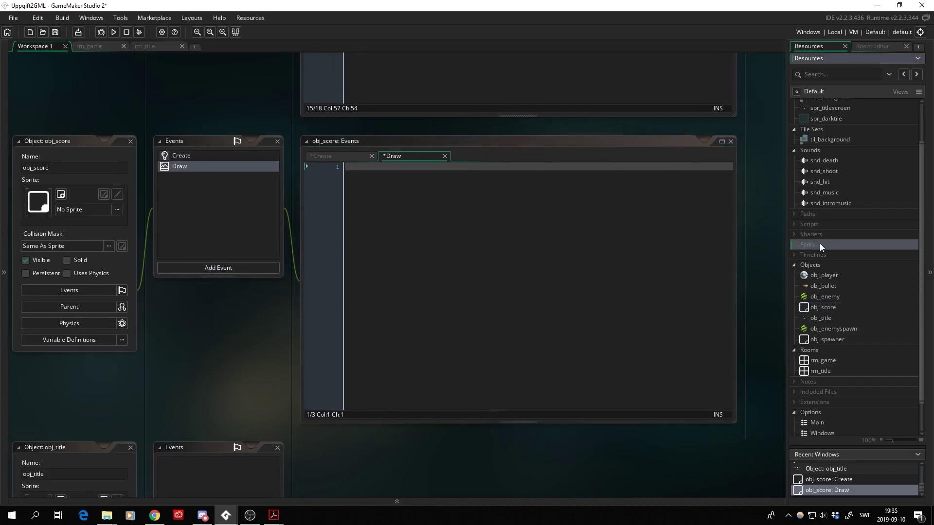
right_click(809, 244)
left_click(800, 242)
right_click(817, 243)
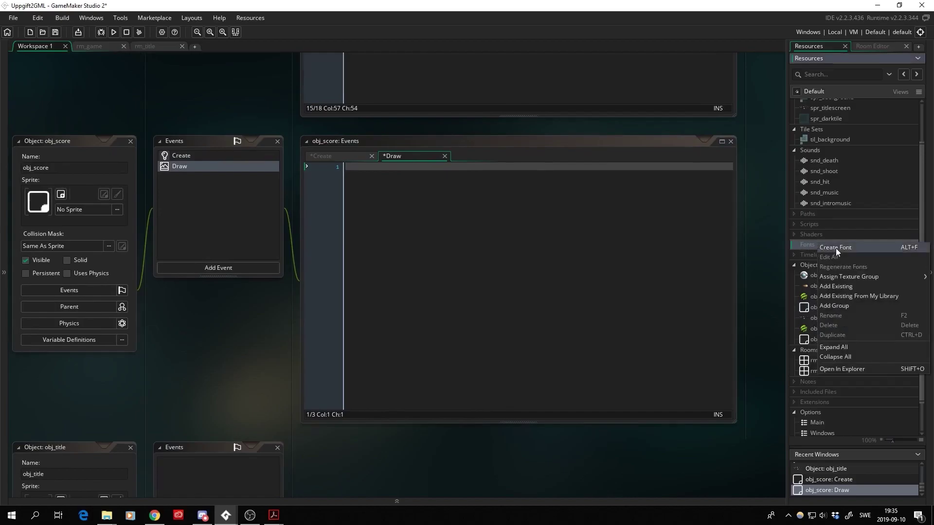
left_click(835, 248)
left_click(78, 182)
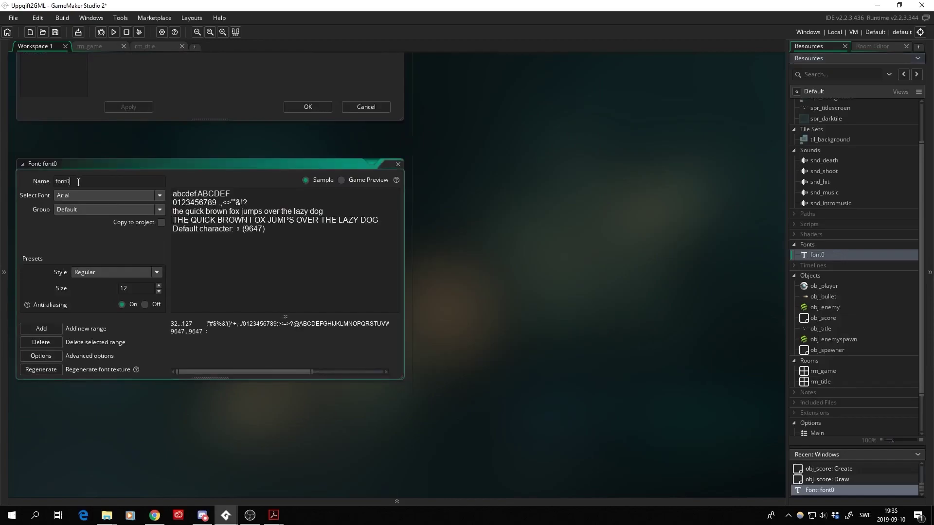
type("fn")
type("t_")
type("score")
key("Return")
- Keep fnt_score as Arial at size 14 and reopen obj_score's editors
left_click(94, 195)
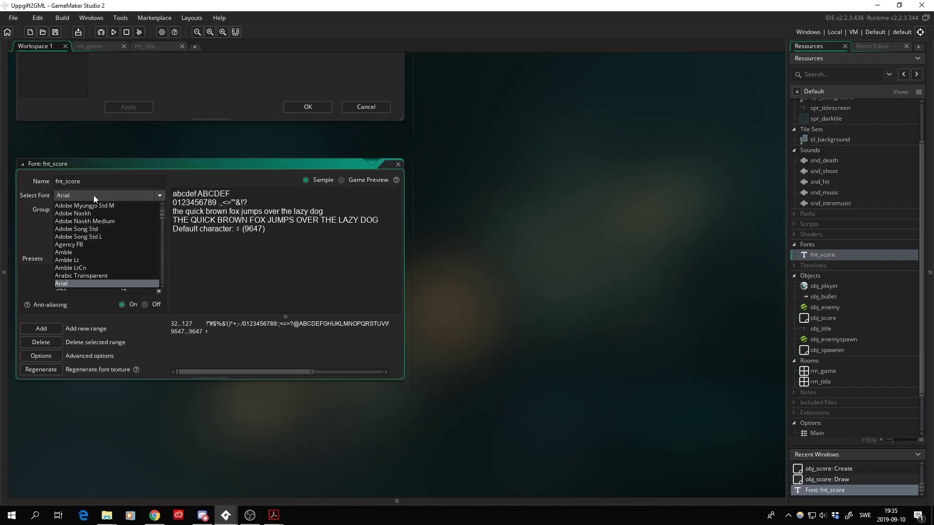
left_click(109, 195)
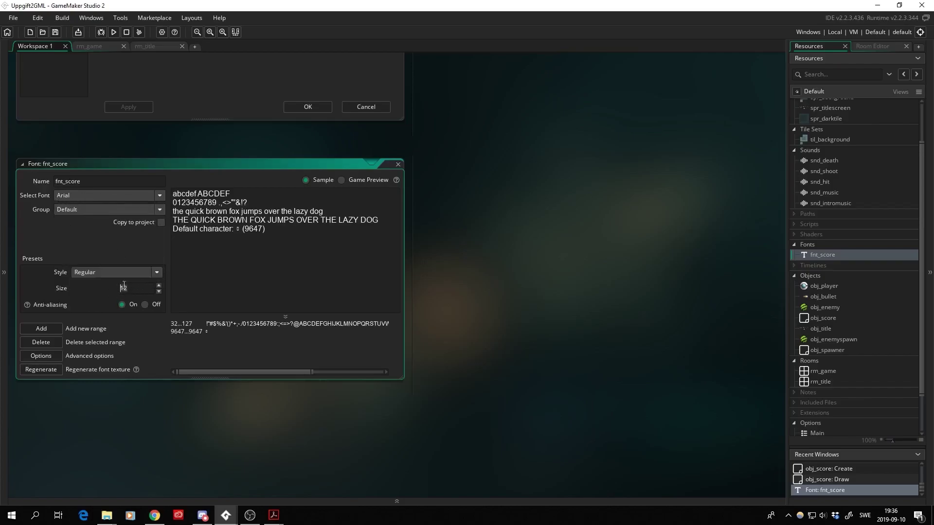
key("Return")
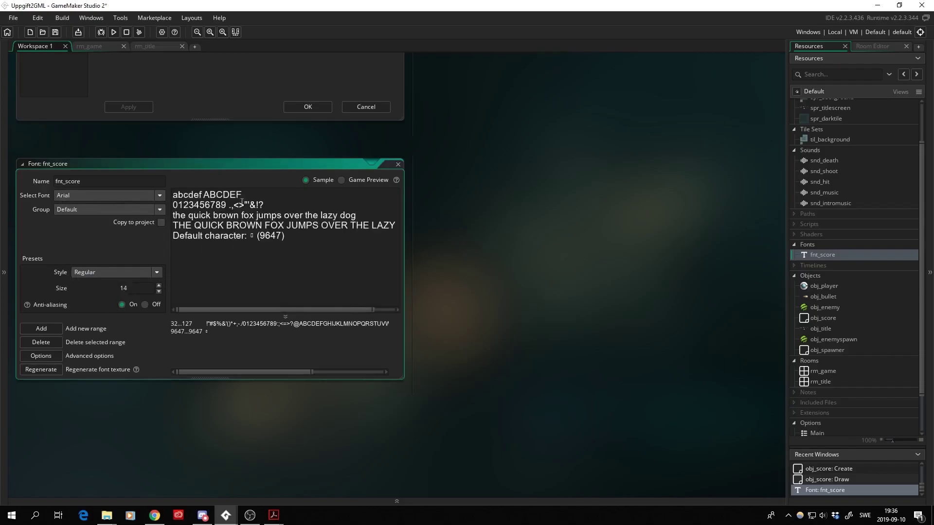
left_click_drag(302, 310, 237, 310)
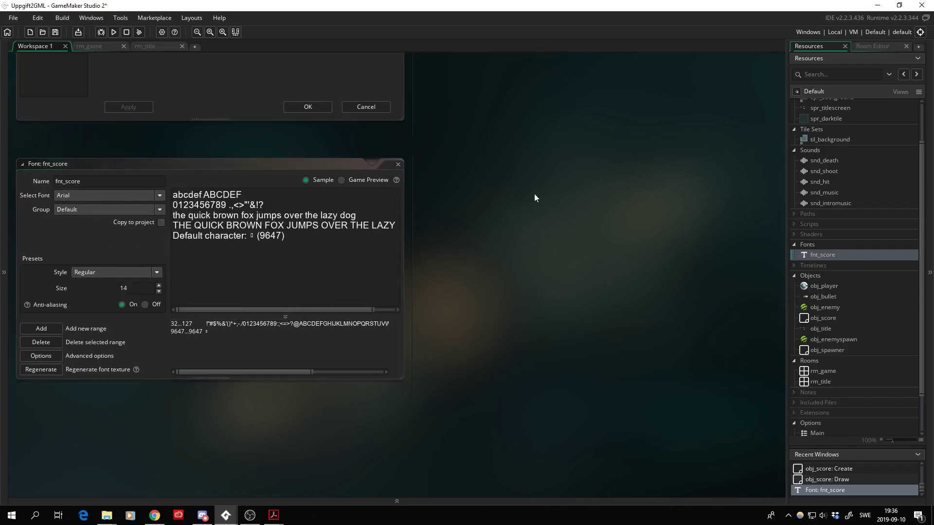
middle_click_drag(534, 193, 550, 400)
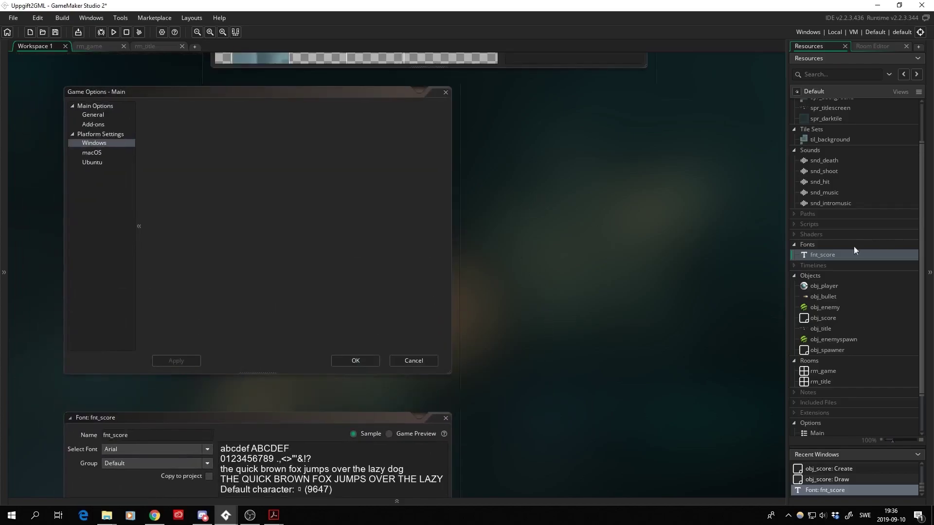
double_click(830, 317)
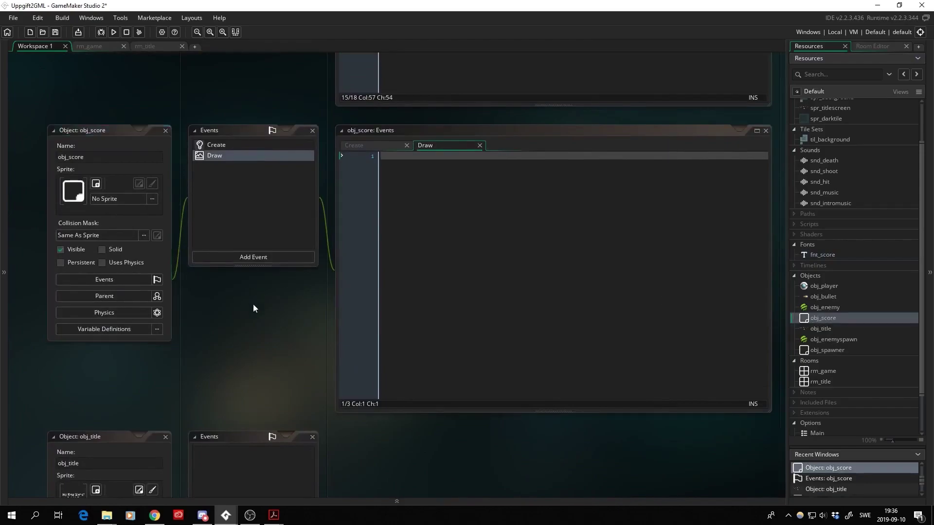
- Write draw_set_font(fnt_score) as the first line of obj_score's Draw code
middle_click_drag(253, 306, 185, 299)
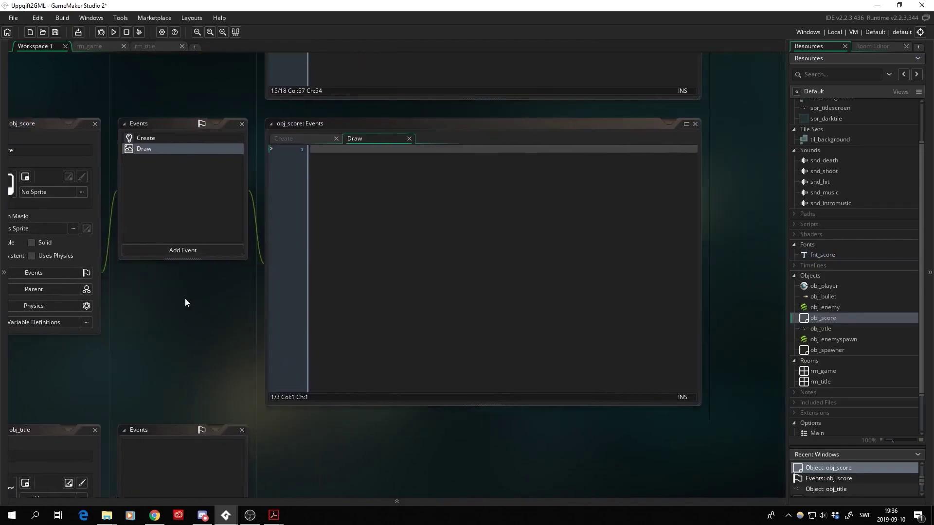
left_click(341, 153)
type("draw_")
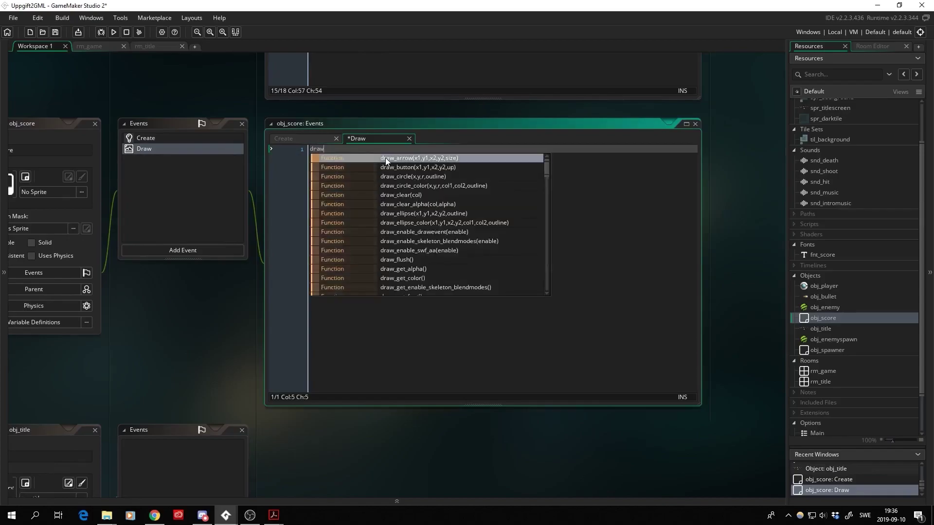
type("set")
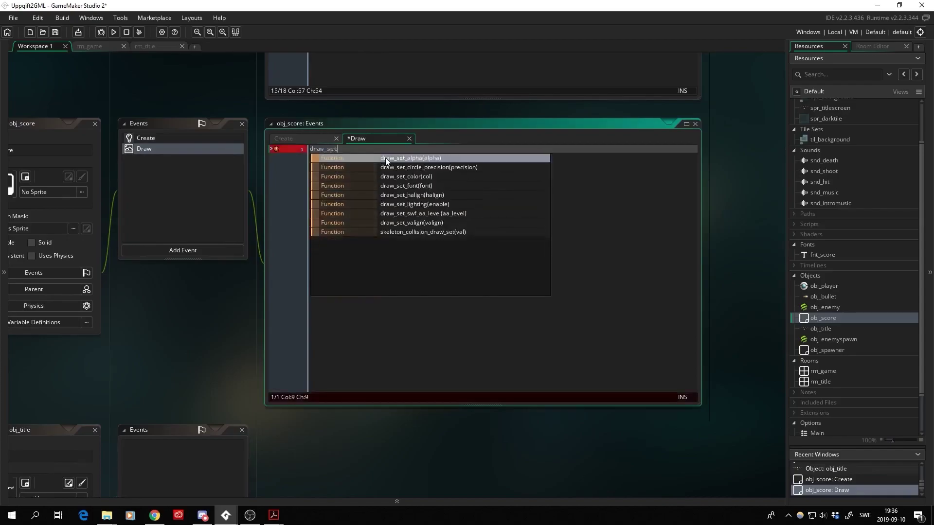
type("_fon")
key("Return")
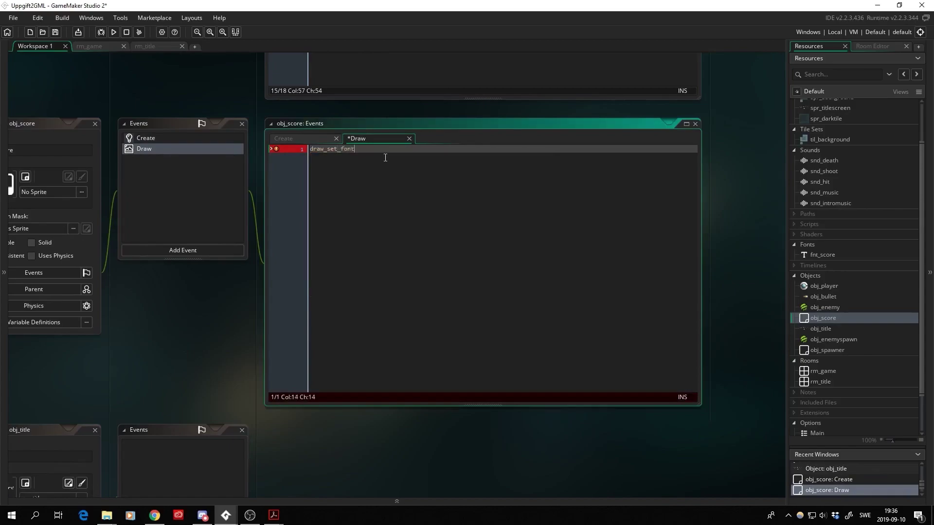
type("()")
key("Left")
type("fnt_")
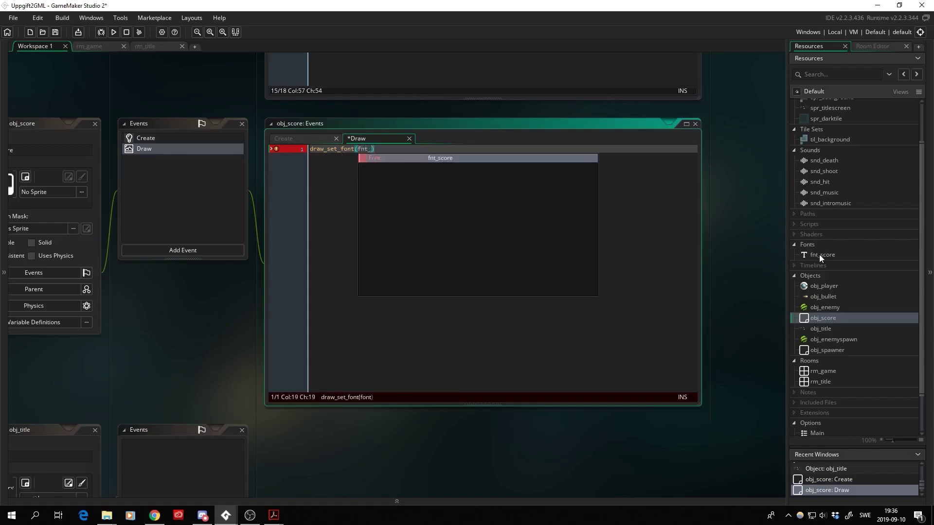
type("font")
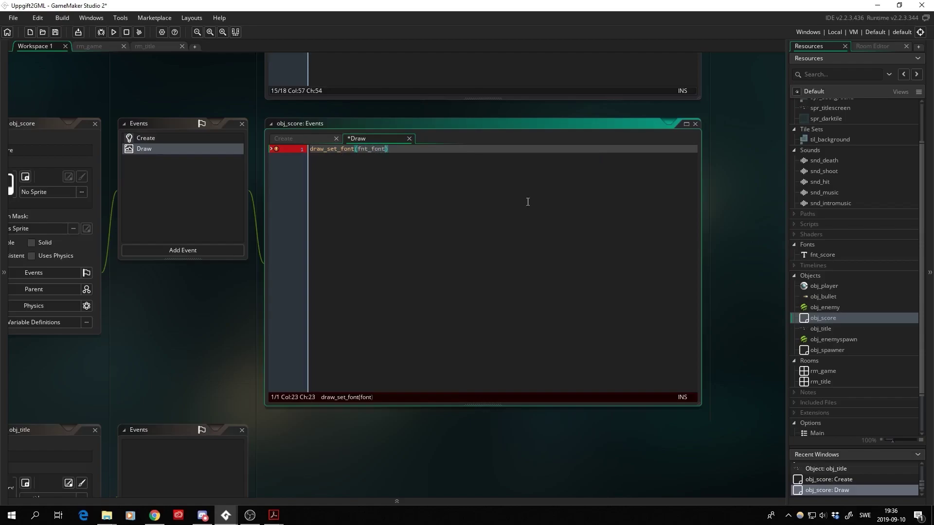
key("BackSpace")
key("BackSpace")
key("BackSpace")
key("BackSpace")
type("sco")
type("re)")
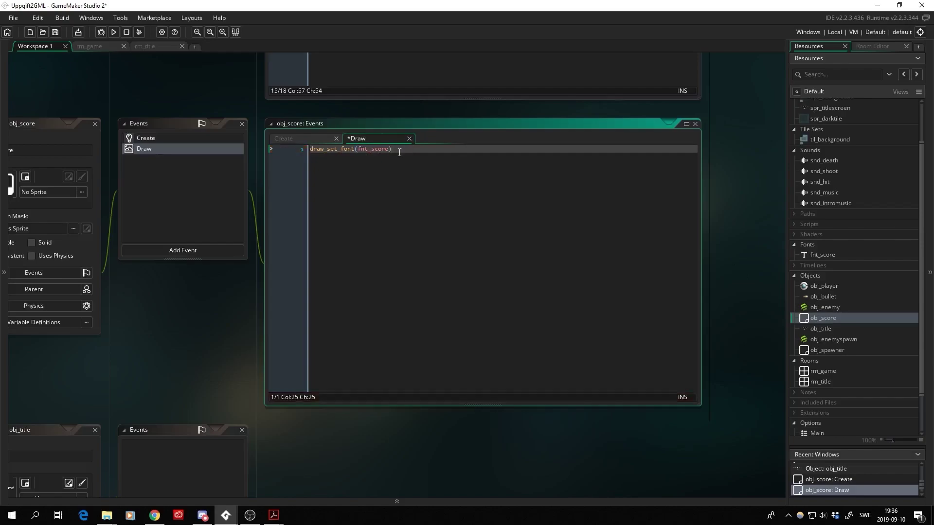
key("Return")
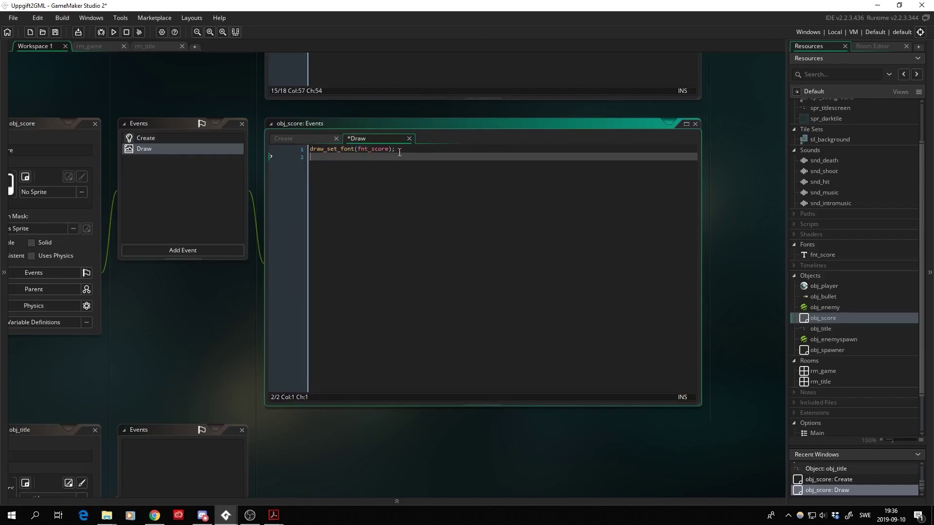
- Add draw_set_colour(c_white); as the second line
type("draw")
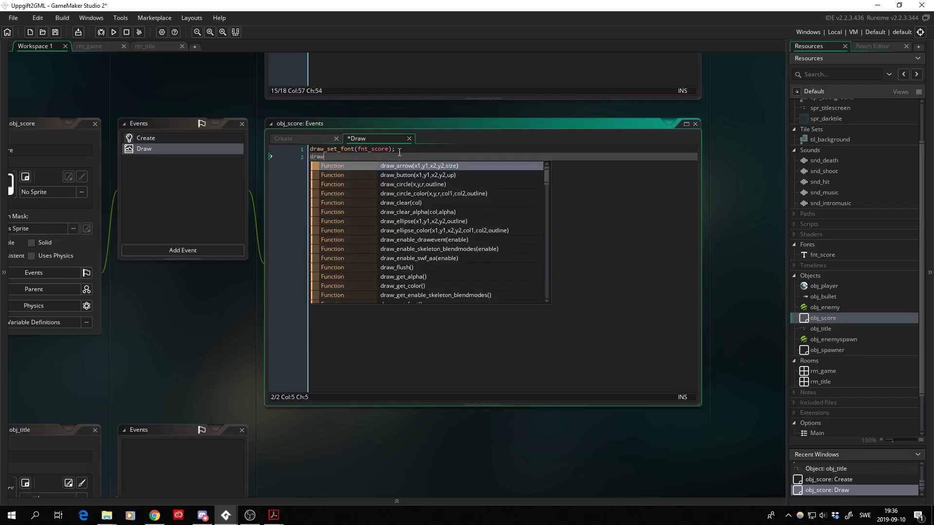
type("_set_")
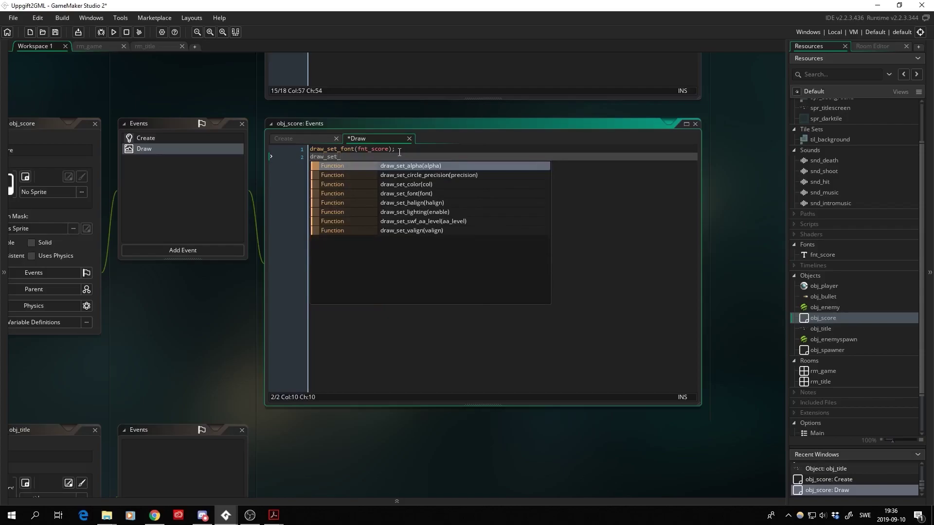
type("colour")
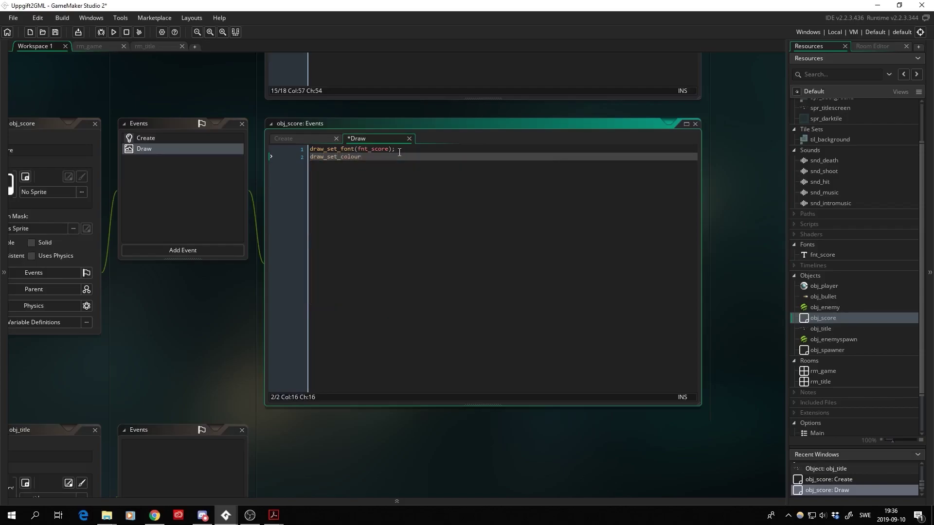
type("()")
key("Left")
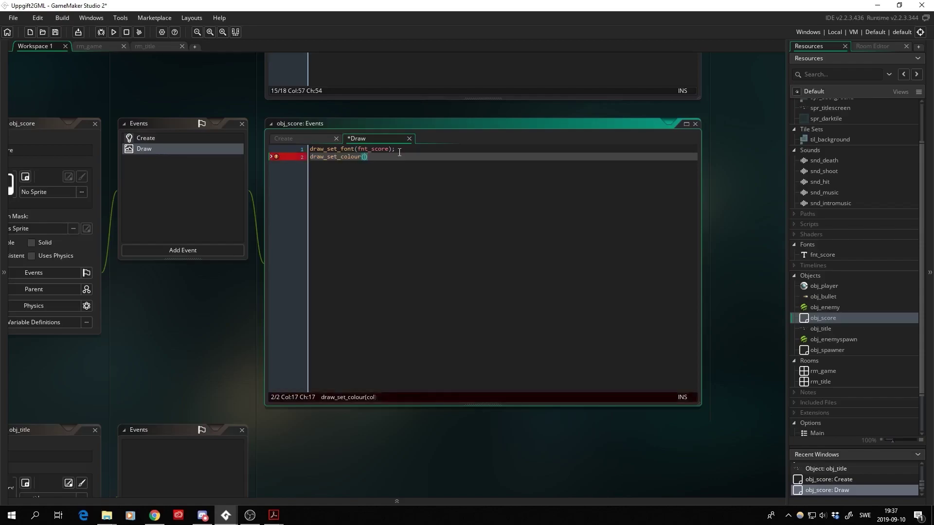
type("c_")
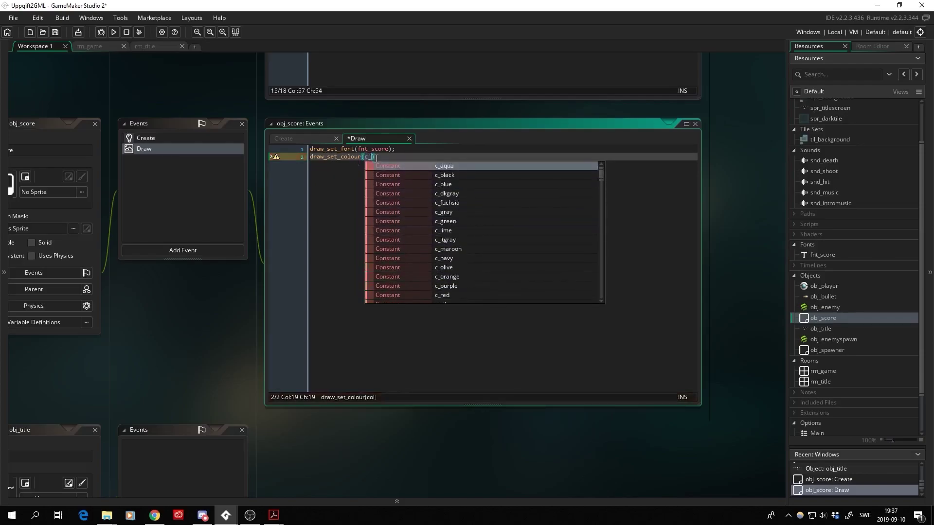
type("whi")
key("Return")
left_click(410, 172)
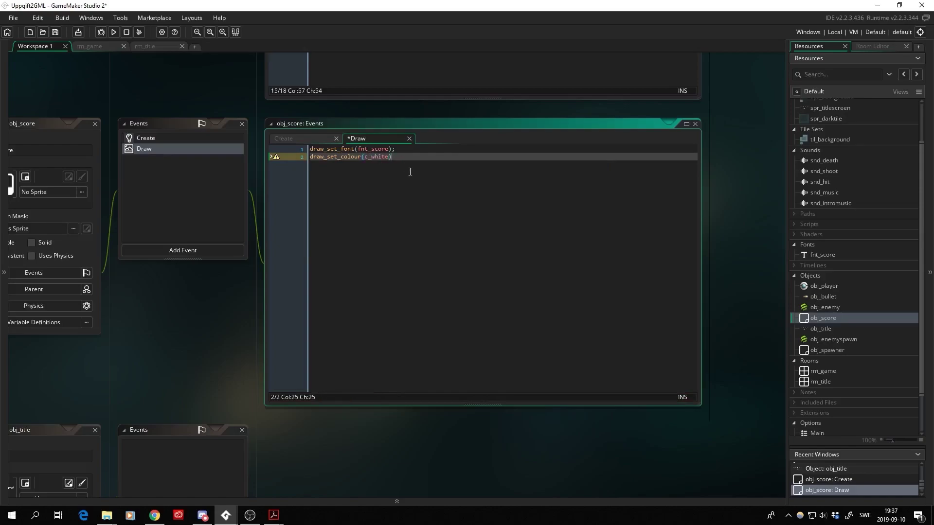
type(";")
key("Return")
type("d")
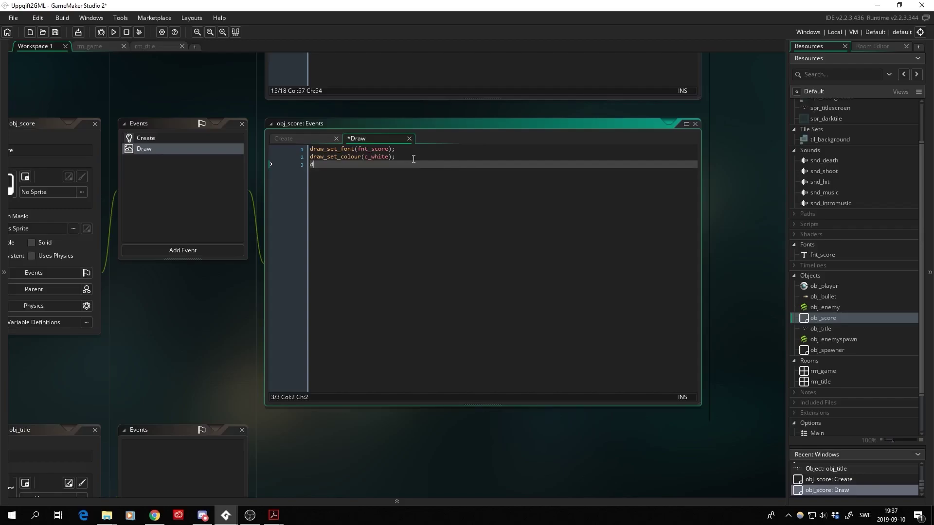
- Start a third line with draw_text using 504,40 as the position
type("r")
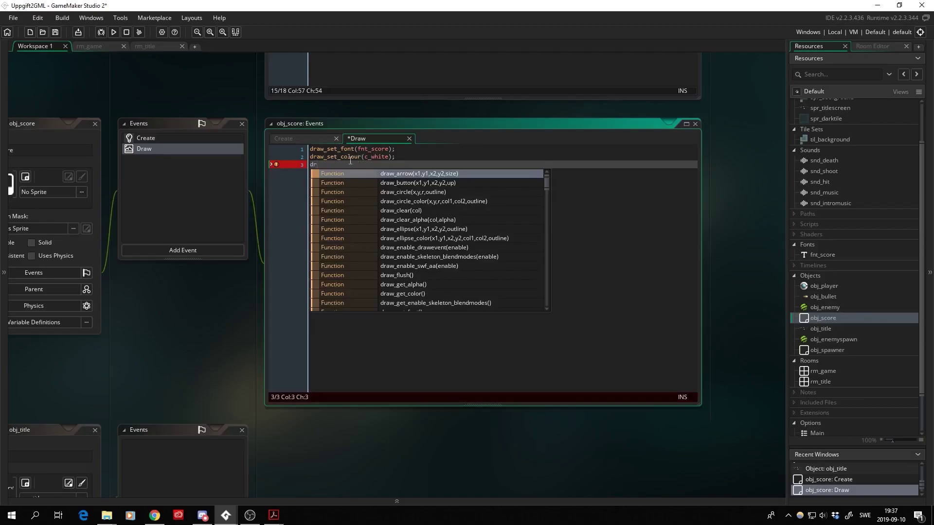
type("aw")
type("_text")
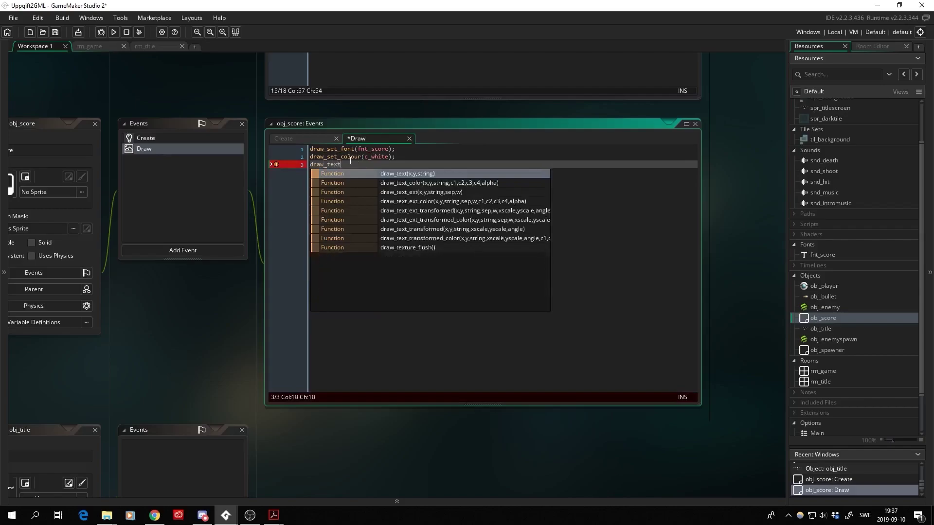
left_click(417, 175)
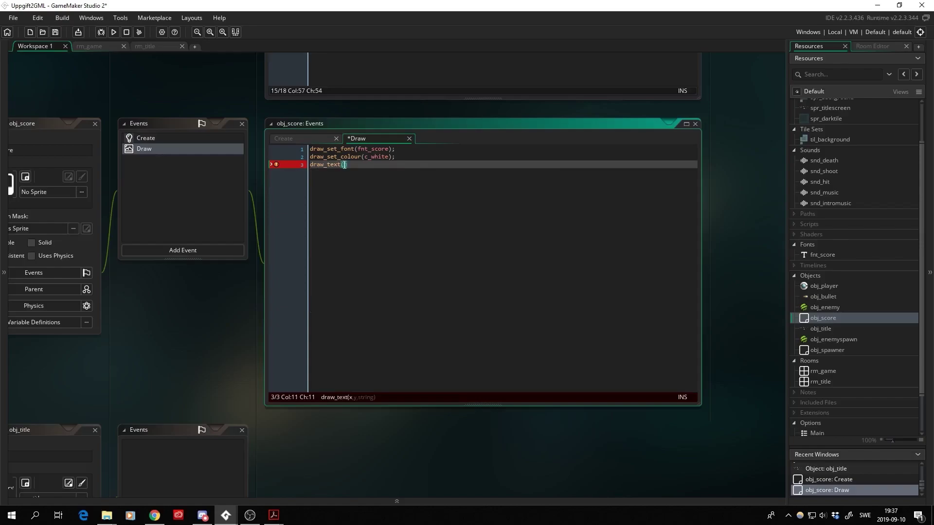
left_click(329, 165)
left_click(343, 165)
type("x,y")
key("BackSpace")
key("BackSpace")
key("BackSpace")
type("504")
type(",40")
left_click(349, 164)
left_click(362, 165)
- Add string(thescore) as the third draw_text argument after 504,40
double_click(827, 371)
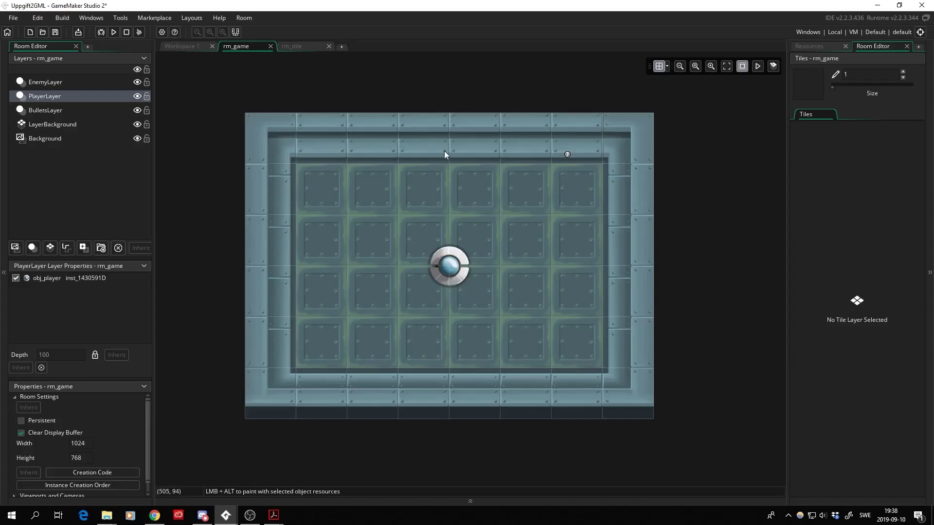
left_click(194, 47)
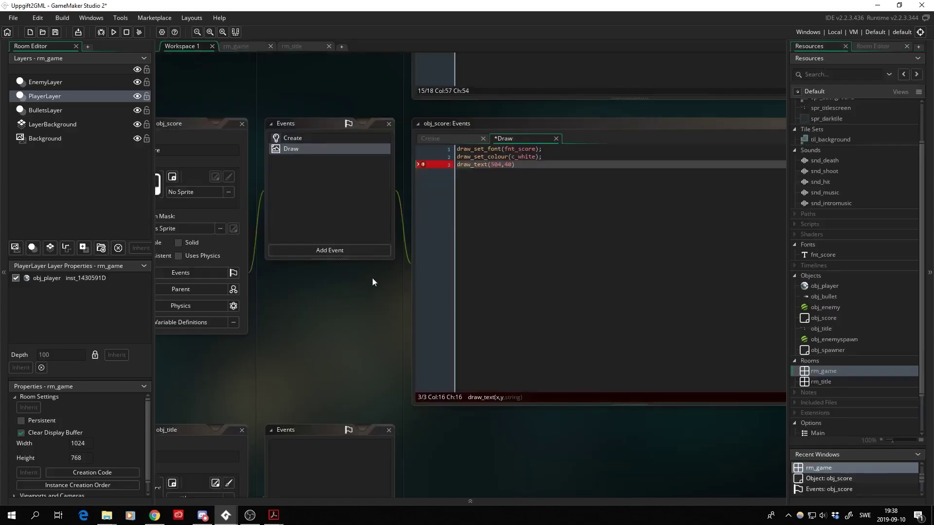
middle_click_drag(363, 302, 273, 305)
left_click(432, 168)
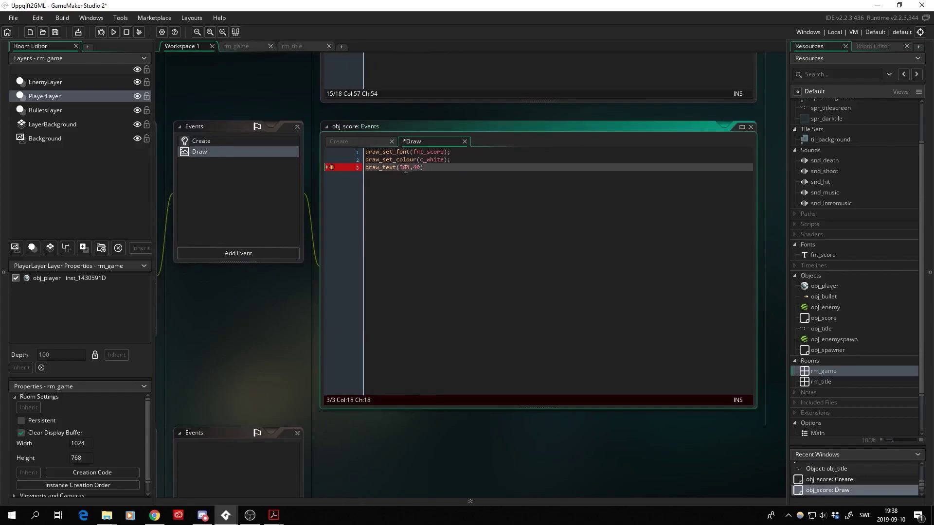
key("Left")
key("Left")
key("Right")
type(",")
type("string")
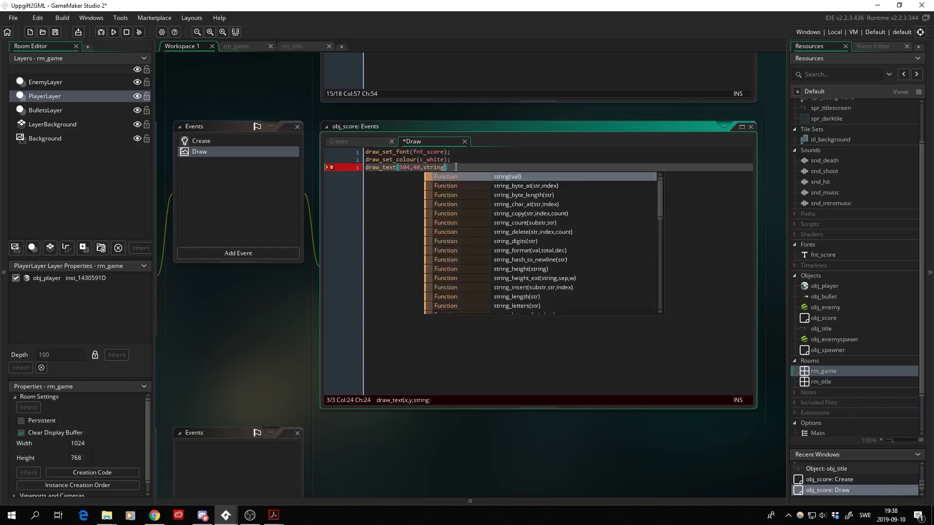
type("()")
key("Left")
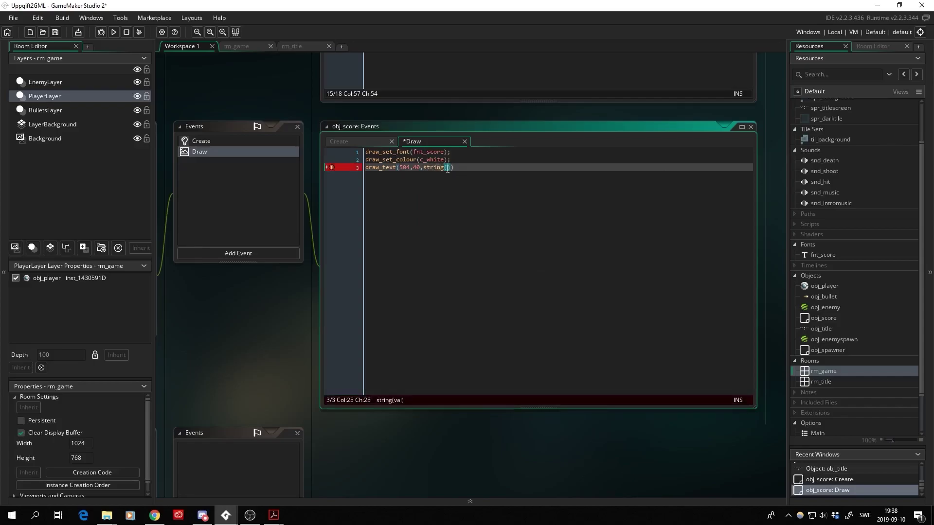
type("thescore")
- End the draw_text(504,40,string(thescore)) line with a semicolon
left_click(457, 185)
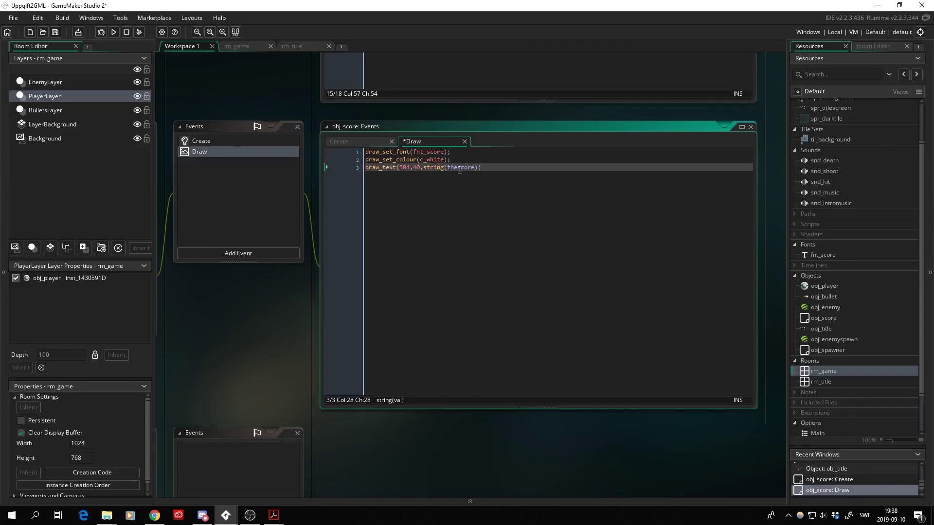
key("Right")
left_click(487, 167)
type(";")
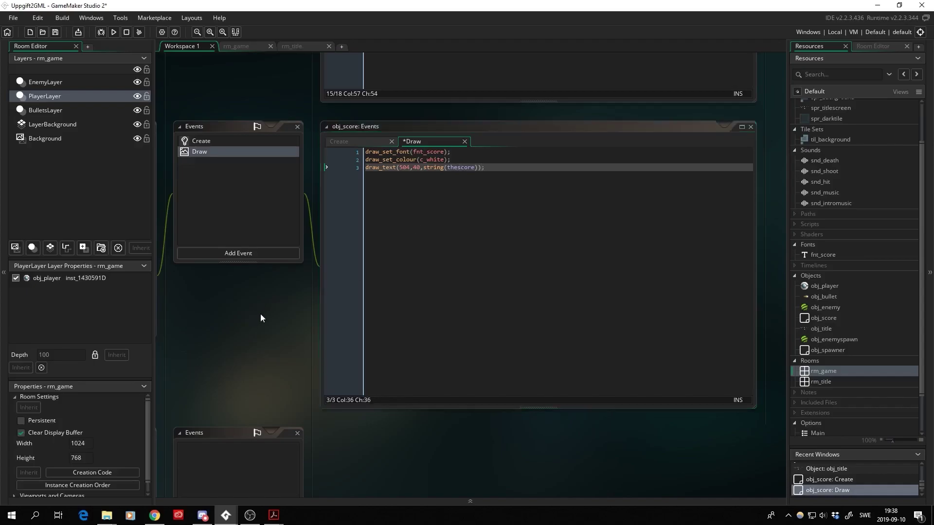
middle_click_drag(261, 313, 287, 321)
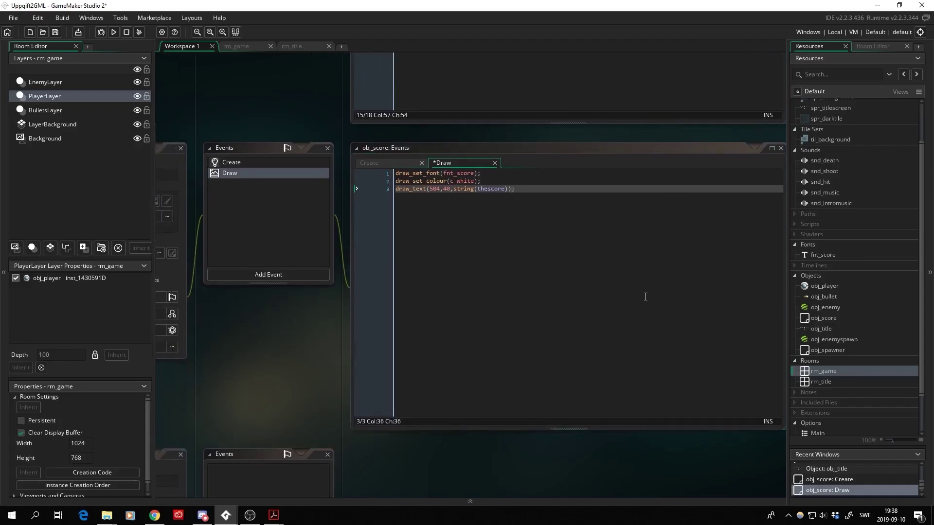
middle_click_drag(721, 441, 539, 289)
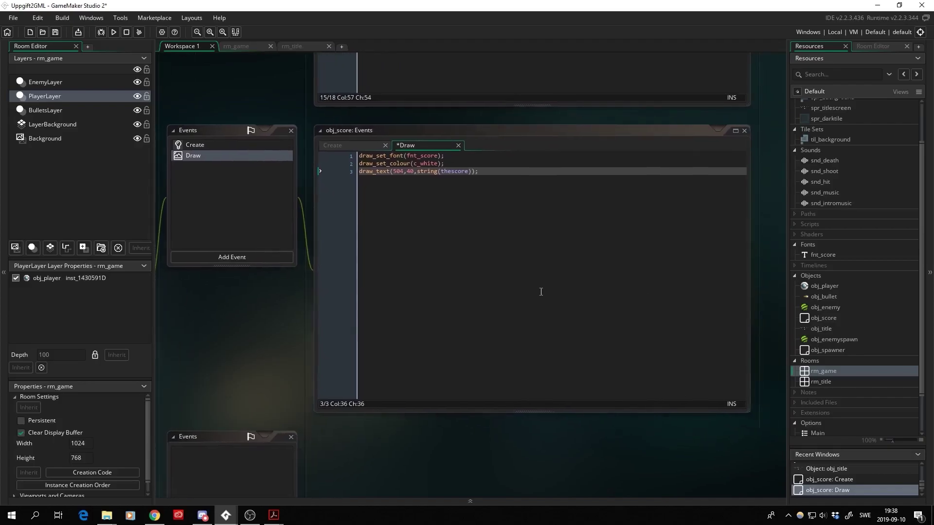
- Place an obj_score instance in the rm_game room on PlayerLayer at 256,128
double_click(827, 370)
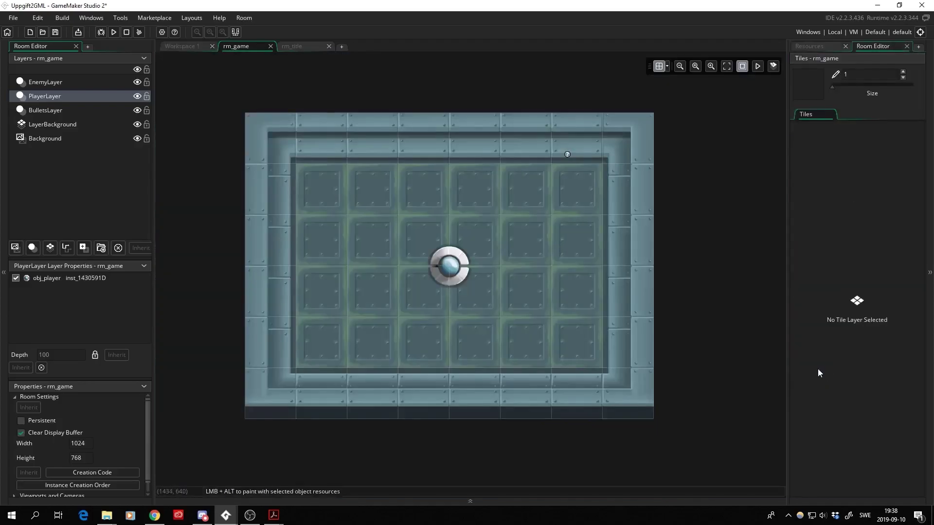
left_click(831, 319)
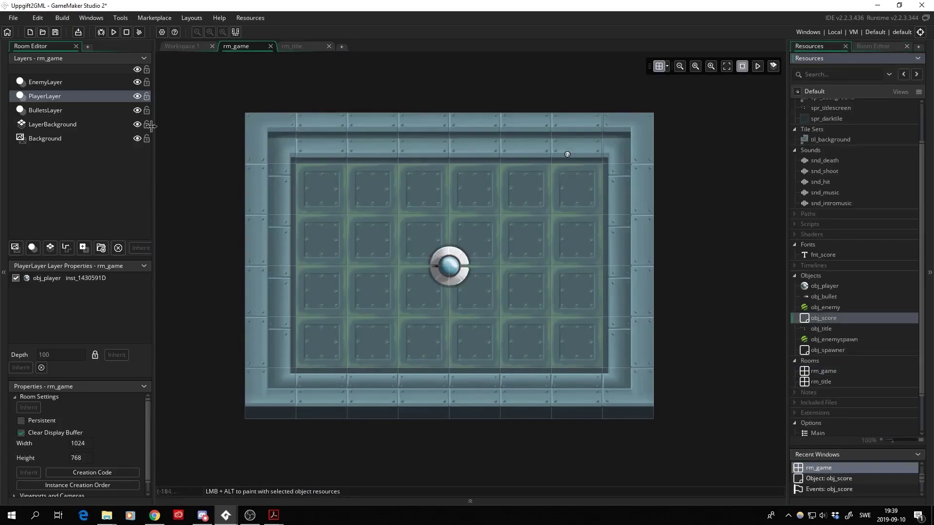
left_click(61, 99)
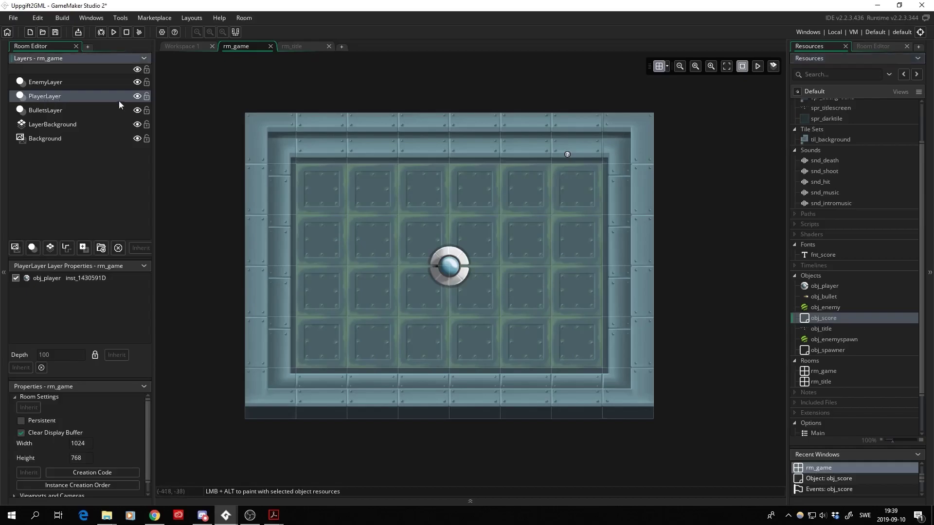
left_click(826, 319)
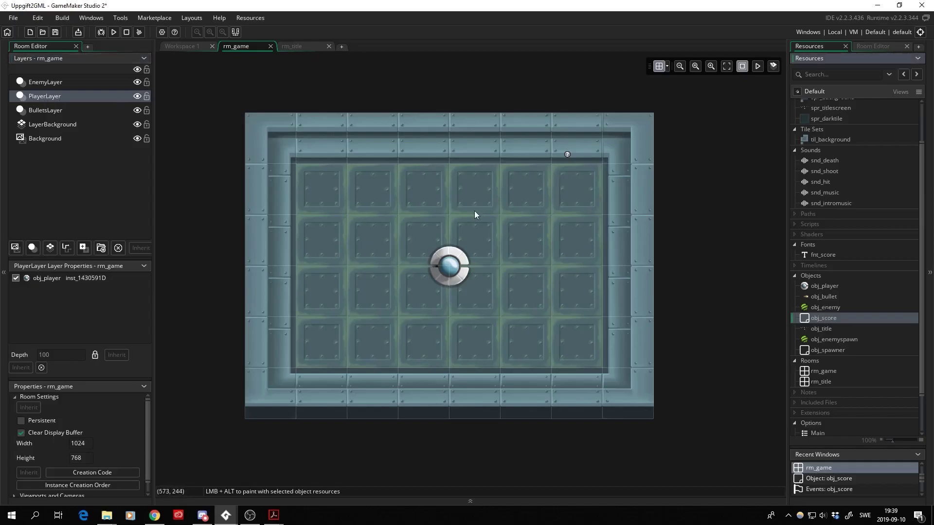
mouse_move(823, 318)
left_mouse_down()
mouse_move(401, 167)
mouse_move(358, 217)
left_mouse_up()
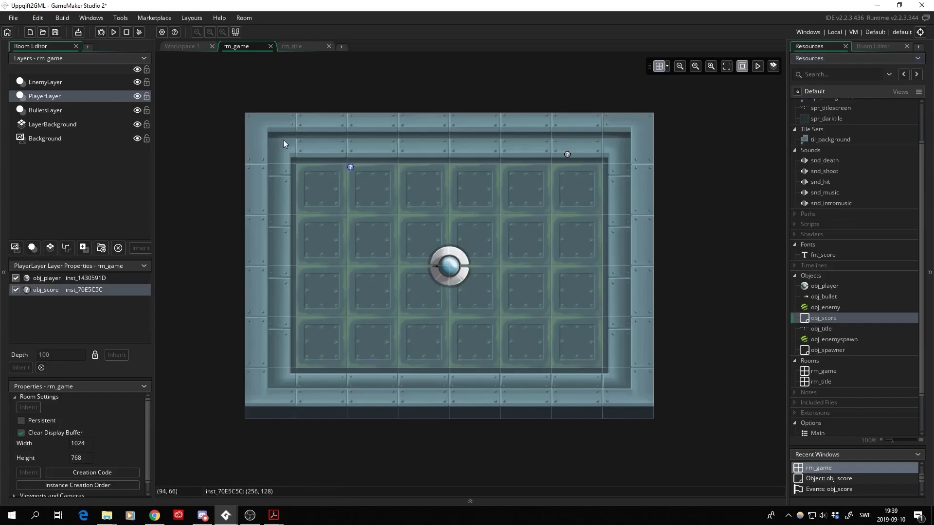
- Open obj_enemy's Step code and insert a new line after the audio_sound_pitch line
left_click(183, 45)
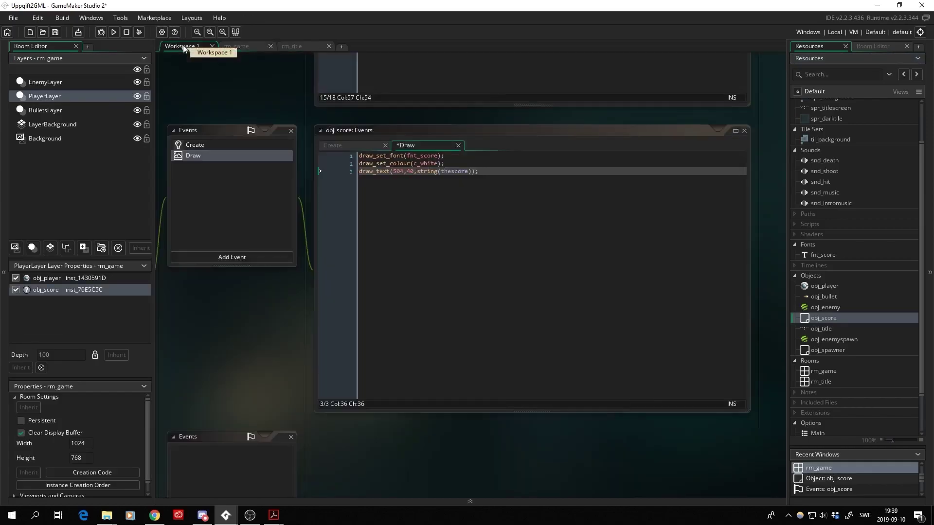
middle_click_drag(247, 89, 335, 161)
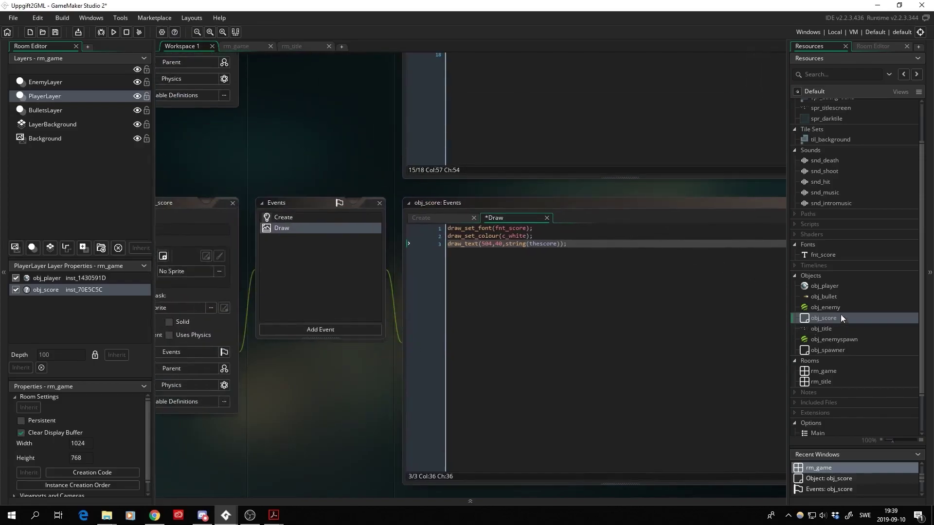
double_click(827, 307)
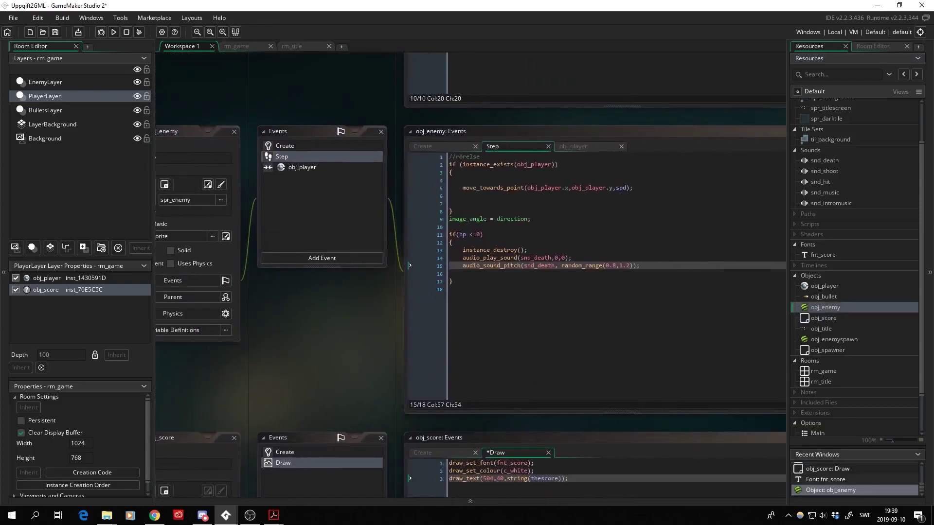
middle_click_drag(344, 319, 322, 310)
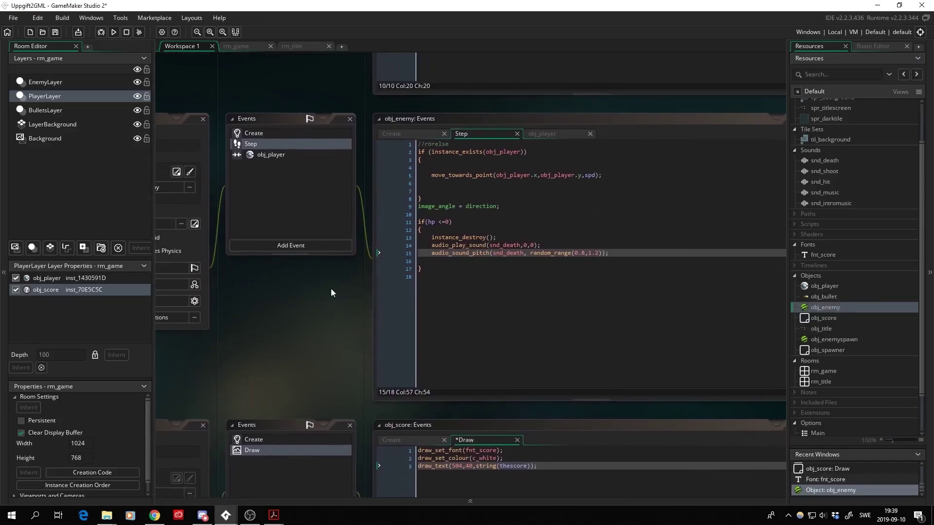
middle_click_drag(316, 299, 293, 285)
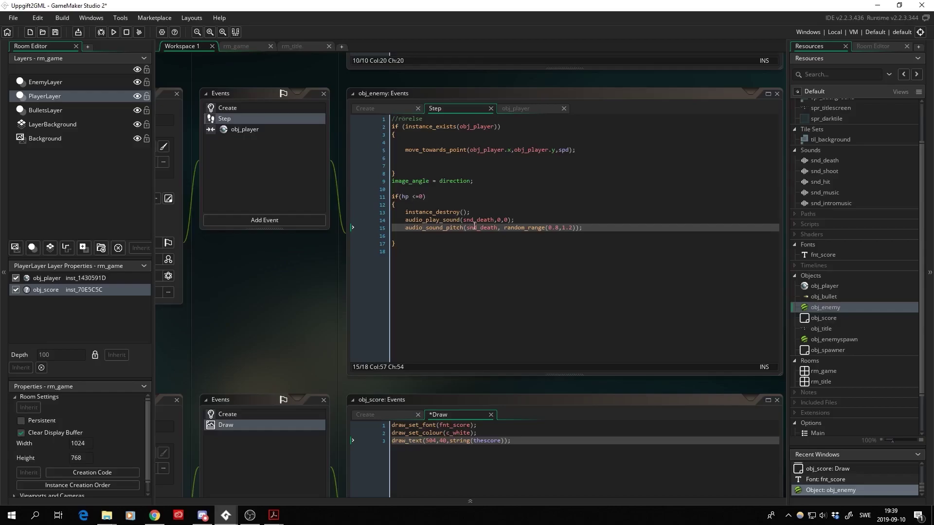
left_click(586, 228)
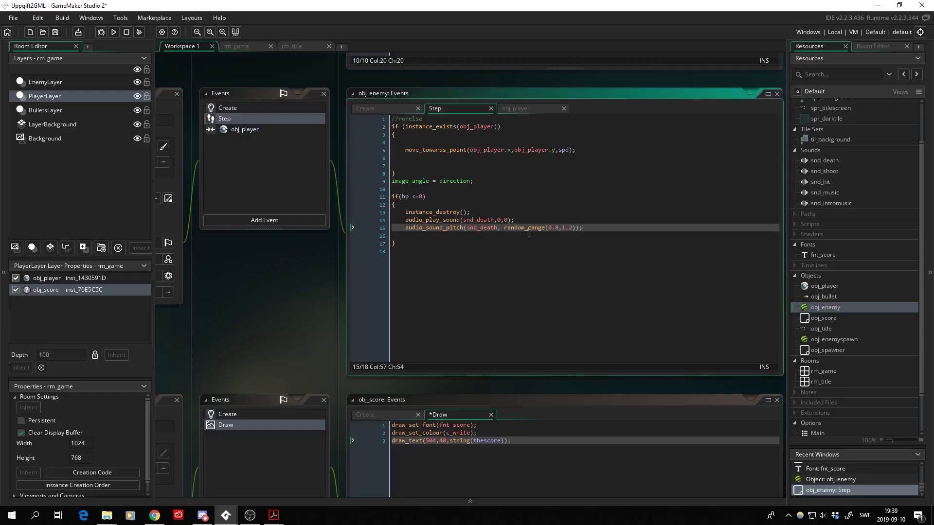
key("Return")
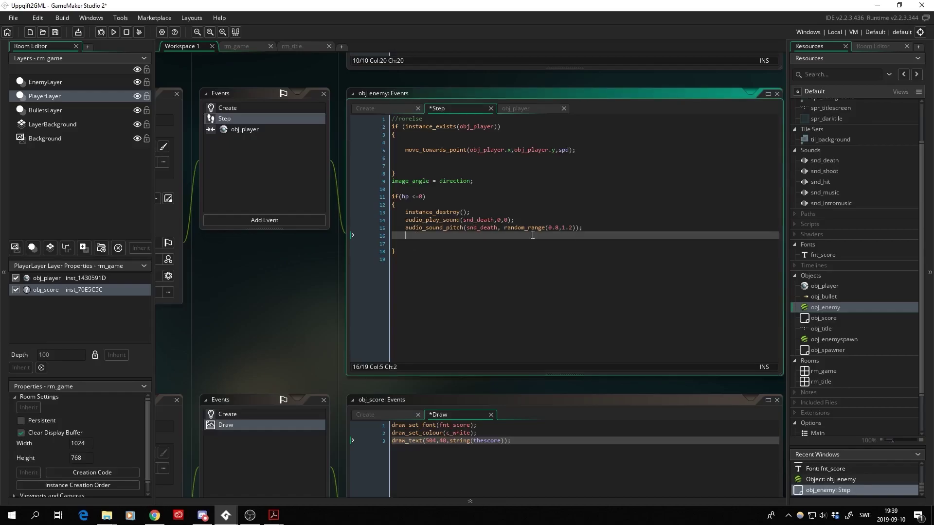
- Write with(obj_score) thescore = thescore +5; on the new line
type("w")
type("ith")
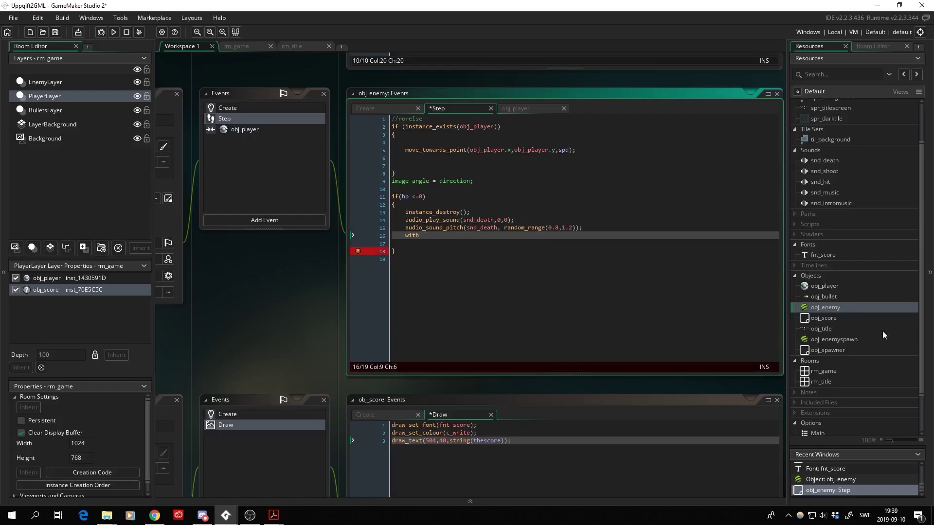
left_click(830, 319)
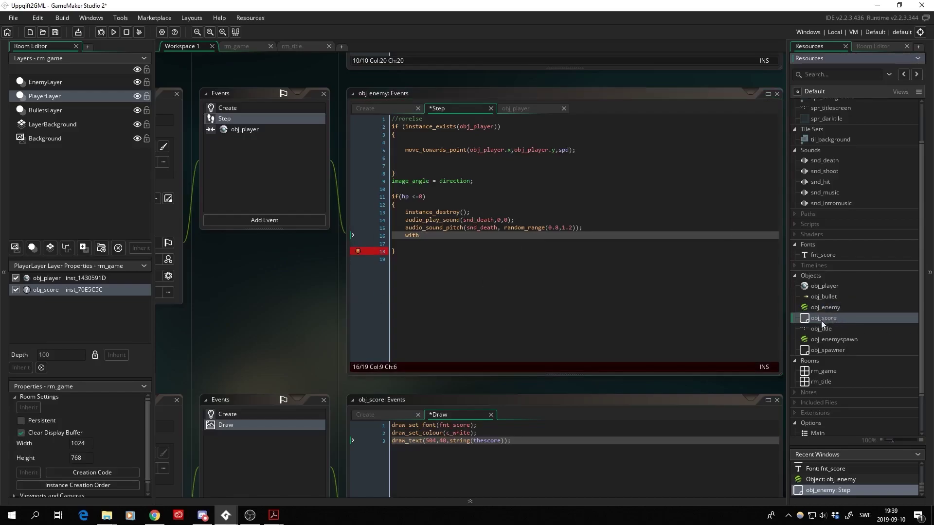
left_click(421, 236)
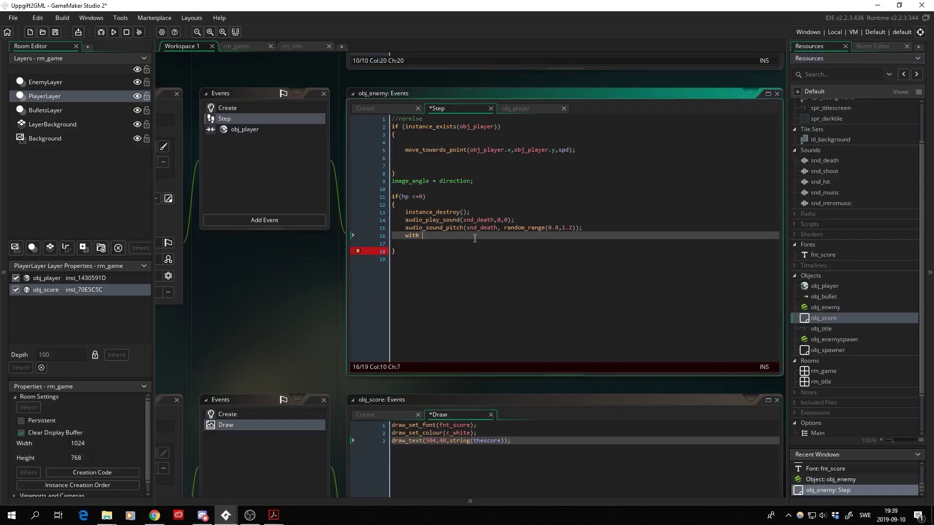
type("()")
key("Left")
key("BackSpace")
type("obj")
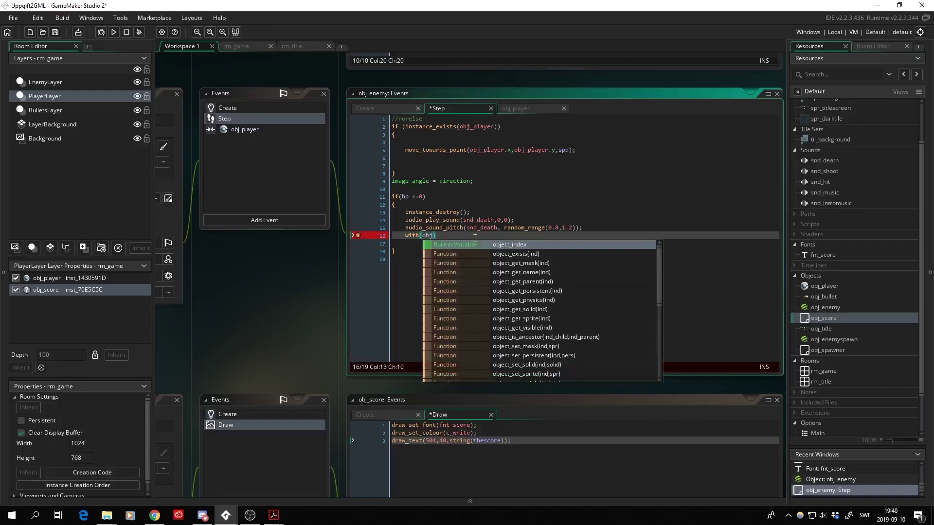
type("_score")
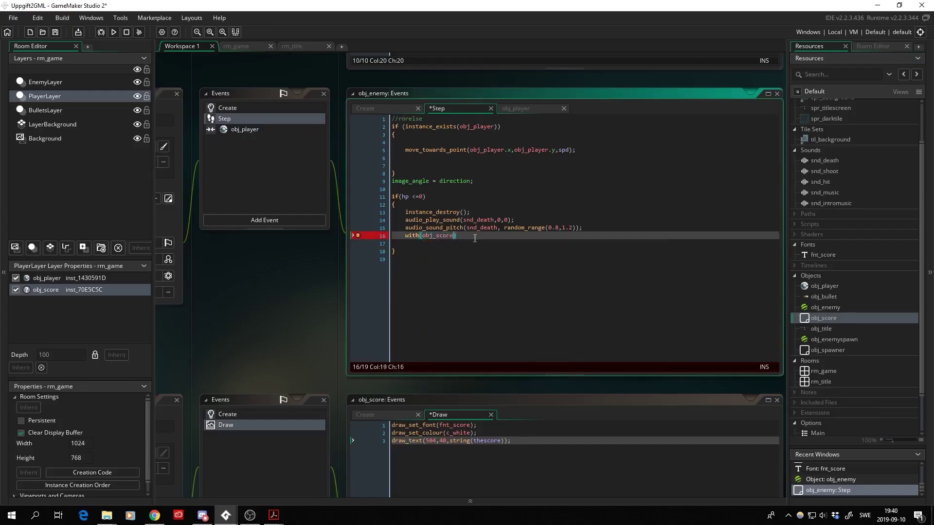
type(")")
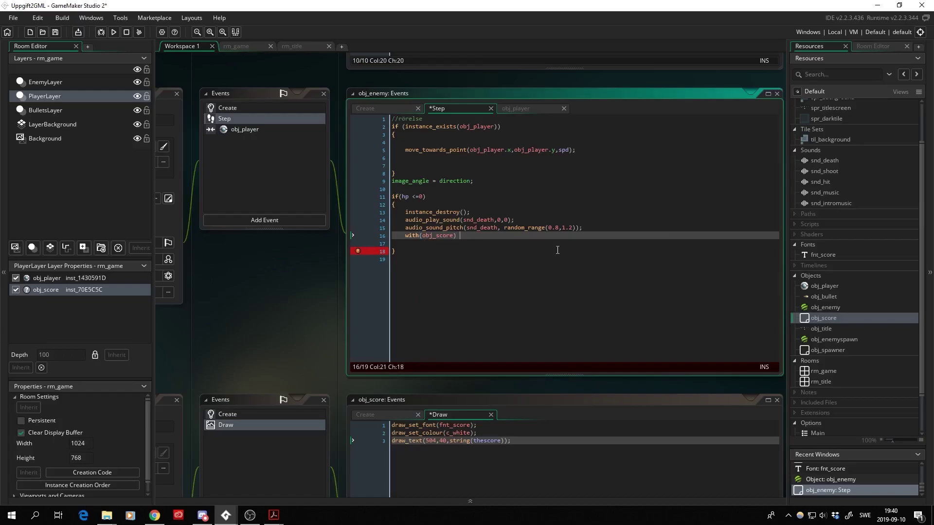
type("thescore = ")
type("thescore ")
type("+5;")
left_click(545, 250)
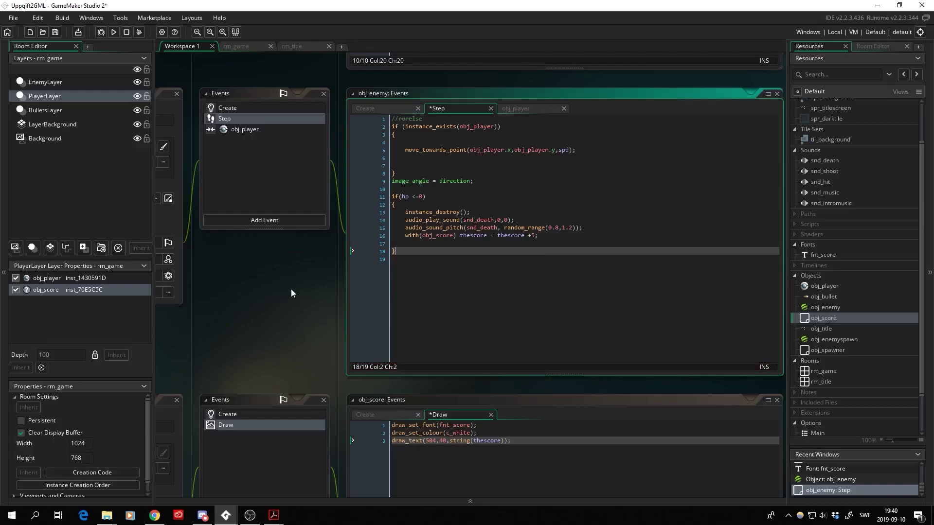
middle_click_drag(290, 284, 293, 269)
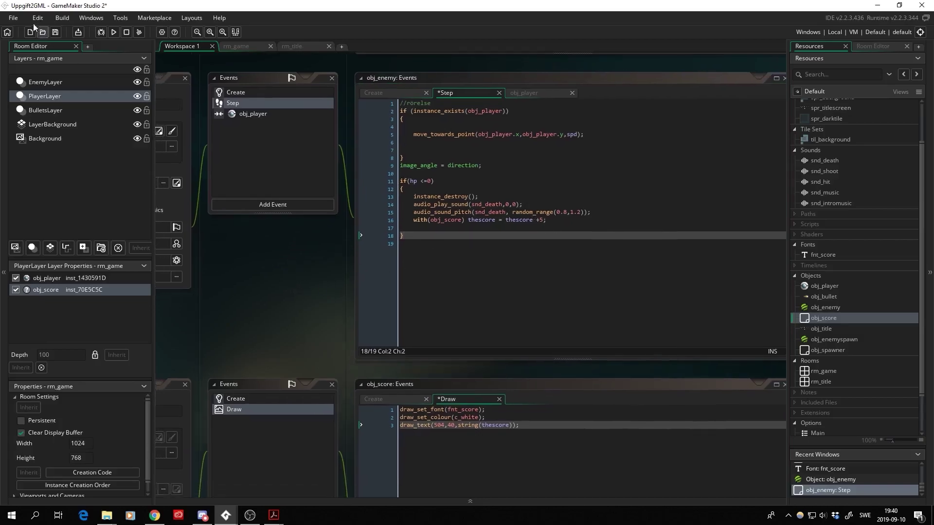
- Save the project and run the game
left_click(13, 18)
left_click(22, 73)
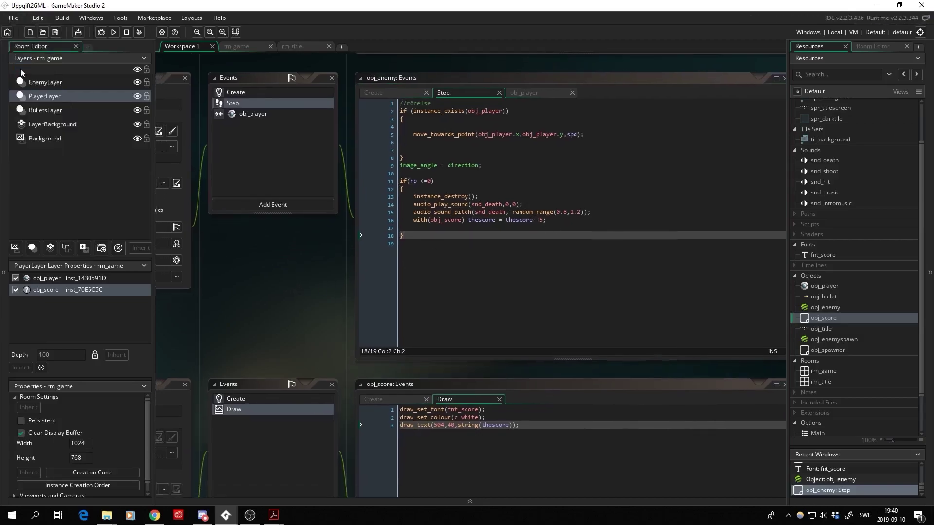
left_click(114, 32)
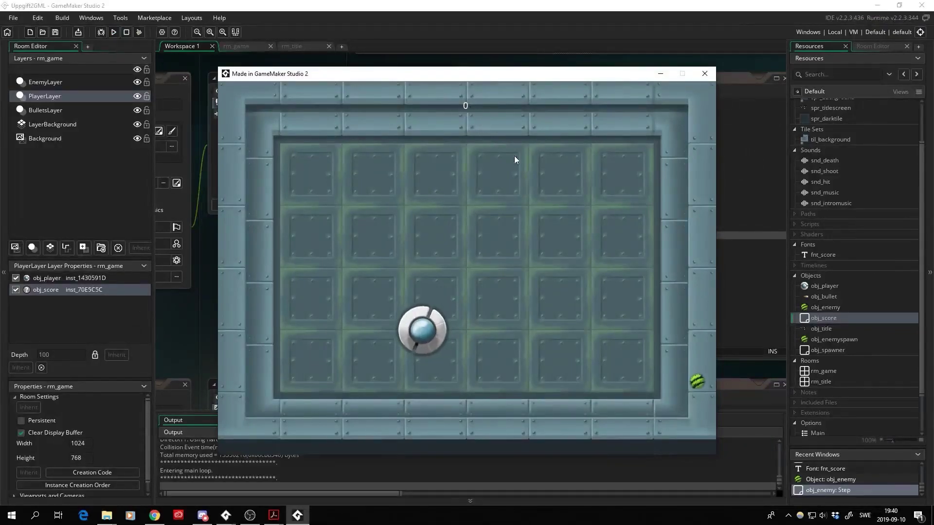
- Play the game shooting enemies so the score climbs by 5 per kill to 25, then quit
key("a")
key("w")
left_click(608, 302)
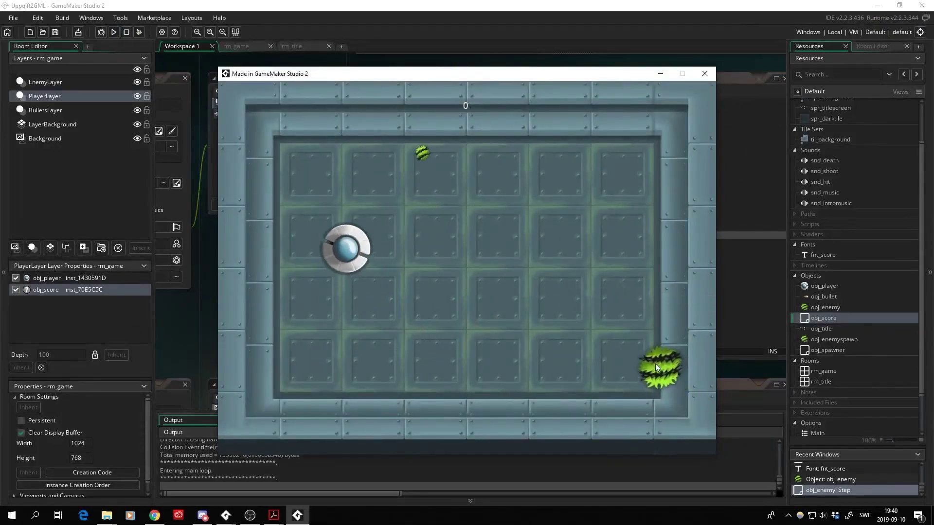
left_click(655, 363)
key("s")
key("d")
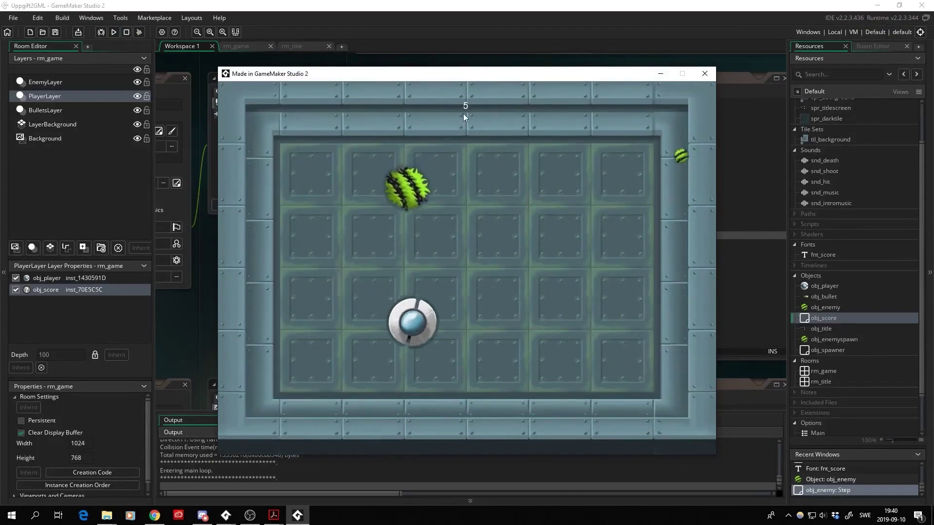
left_click(408, 210)
key("a")
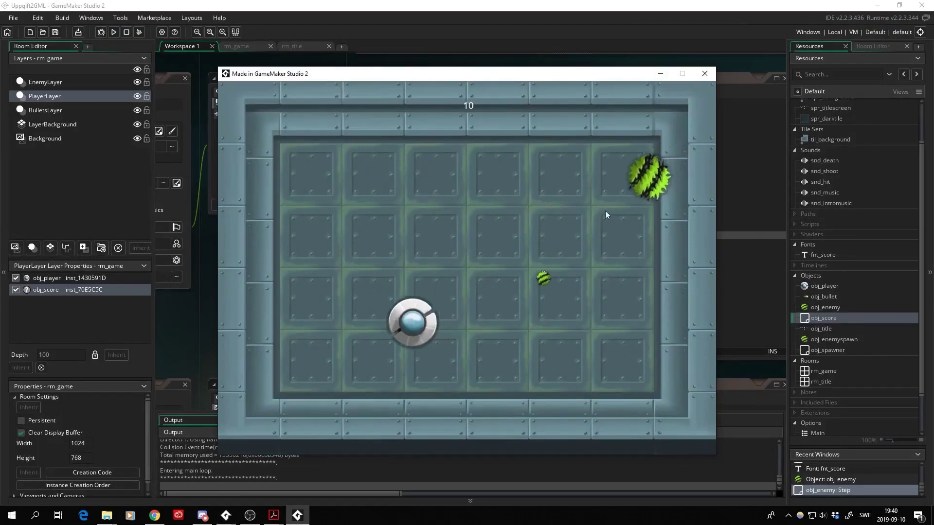
key("w")
left_click(607, 198)
mouse_move(607, 198)
left_mouse_down()
mouse_move(498, 271)
mouse_move(401, 151)
left_mouse_up()
key("s")
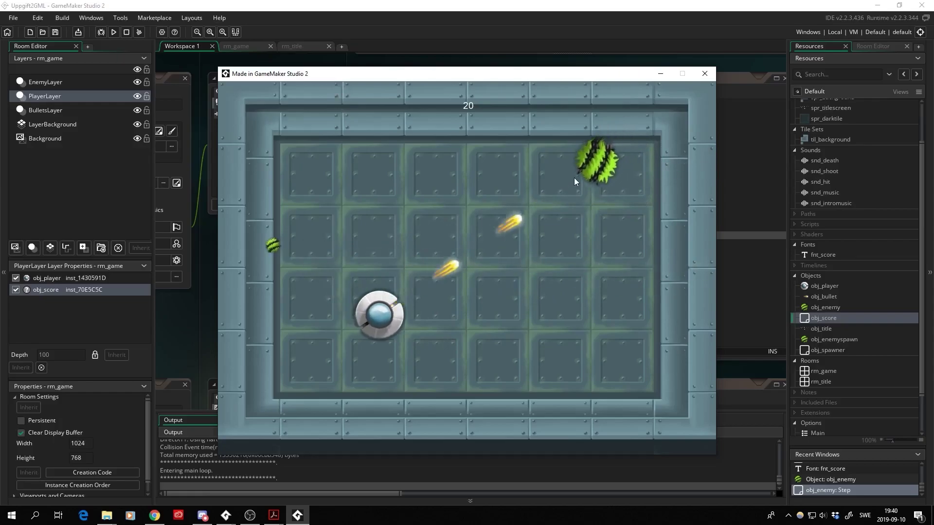
key("d")
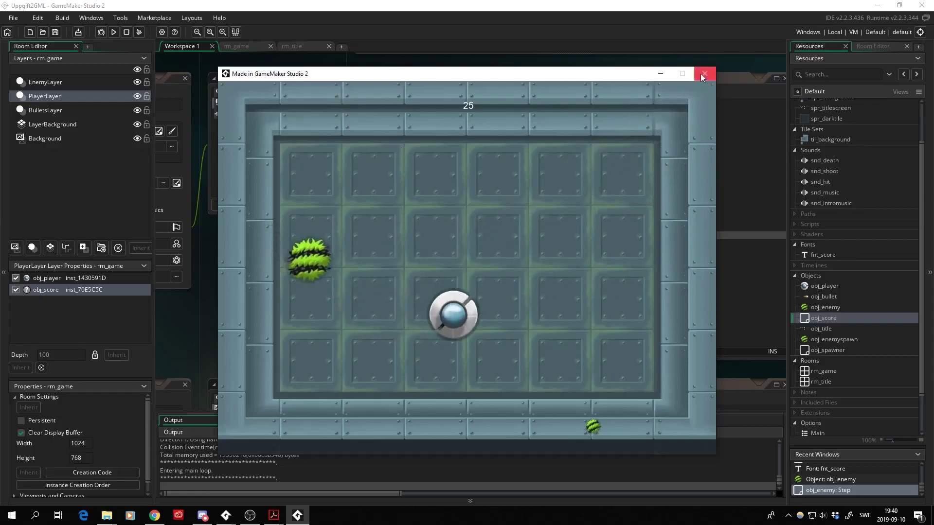
key("Escape")
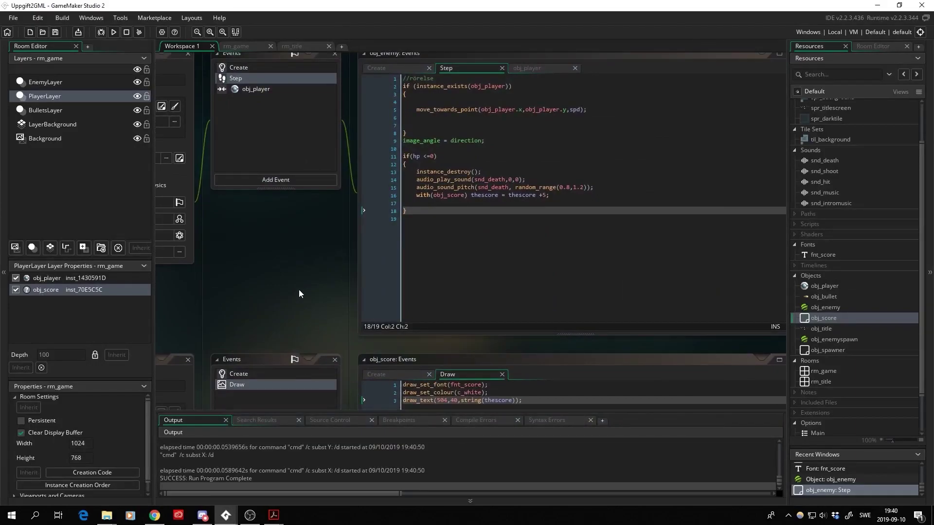
scroll(301, 298, "up", 1)
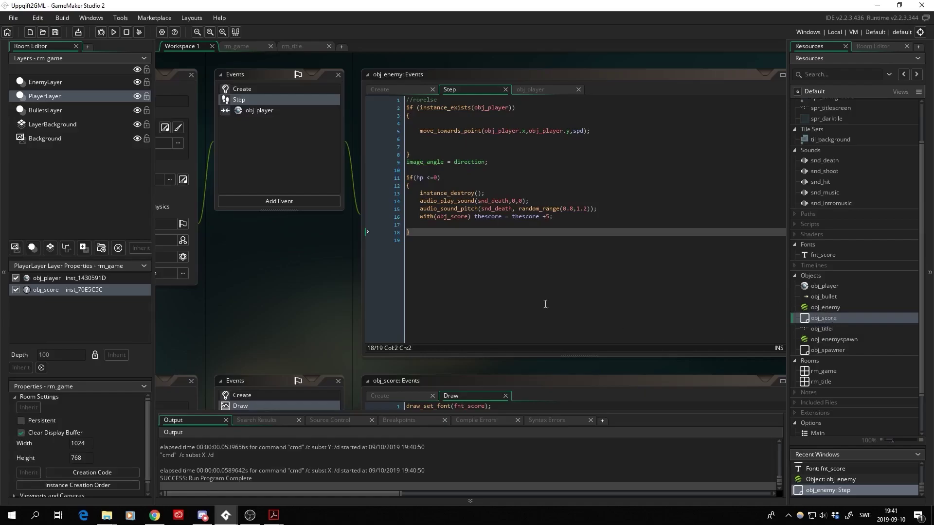
- Open obj_score's Create code and glance at the reference PDF
double_click(825, 317)
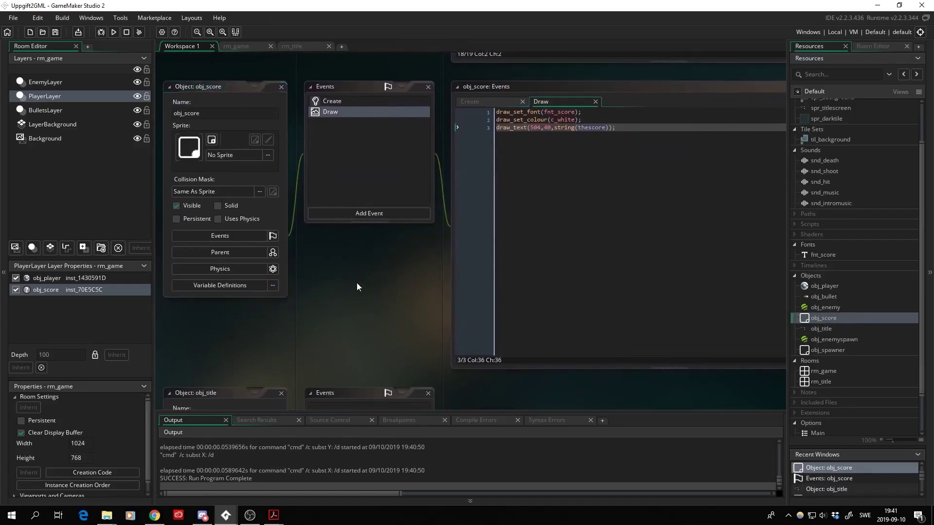
middle_click_drag(357, 287, 246, 313)
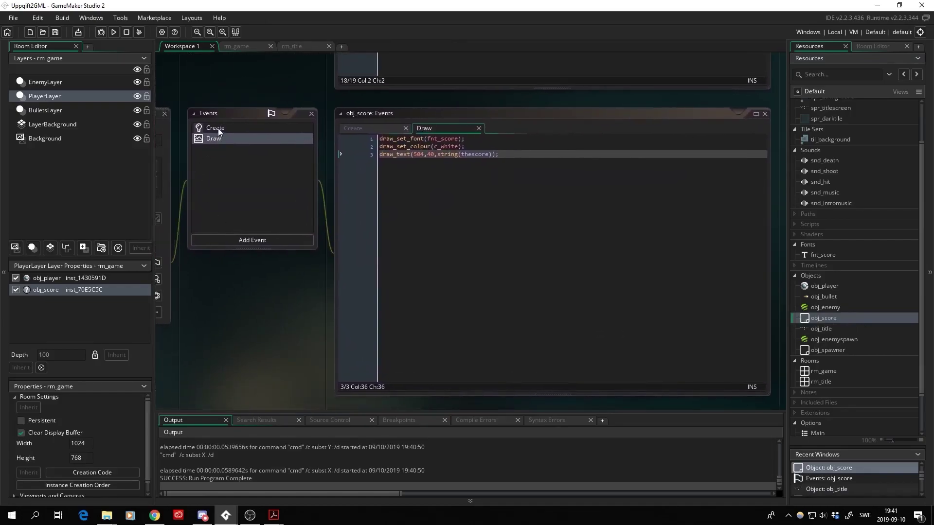
left_click(217, 128)
key("alt+Tab")
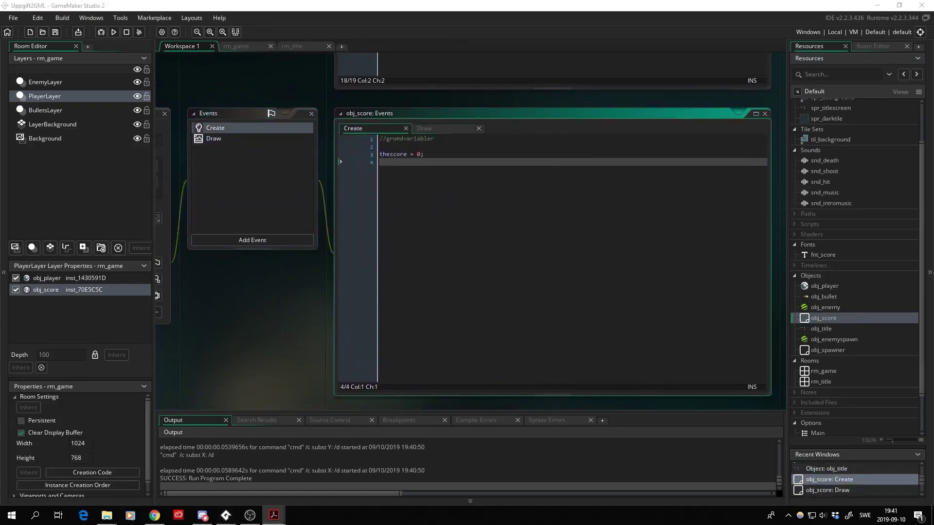
key("alt+Tab")
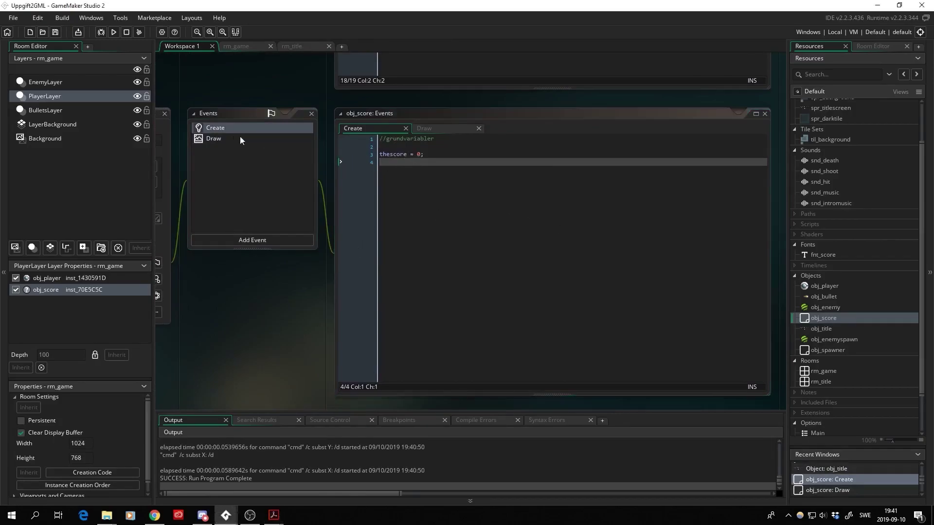
- Add audio_play_sound(snd_music,1000,true); on a new line after thescore = 0;
left_click(428, 154)
key("Return")
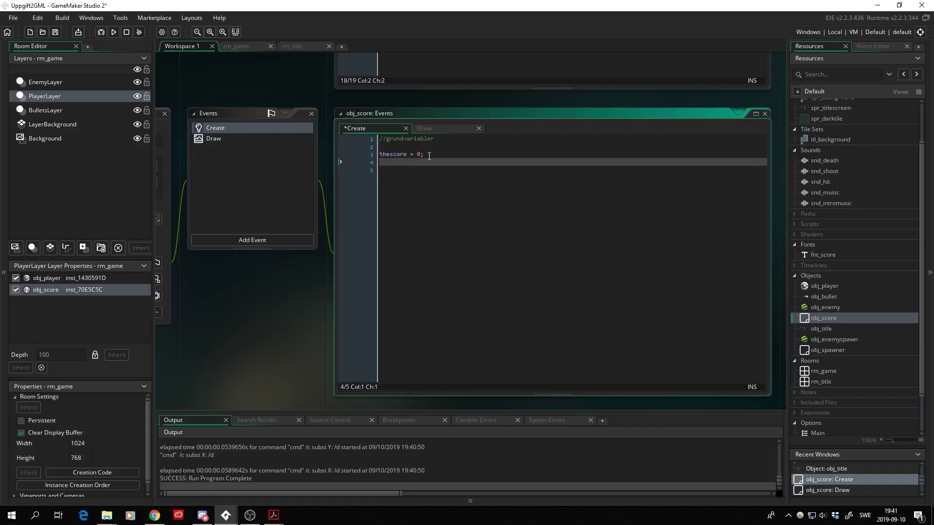
type("aud")
type("io_")
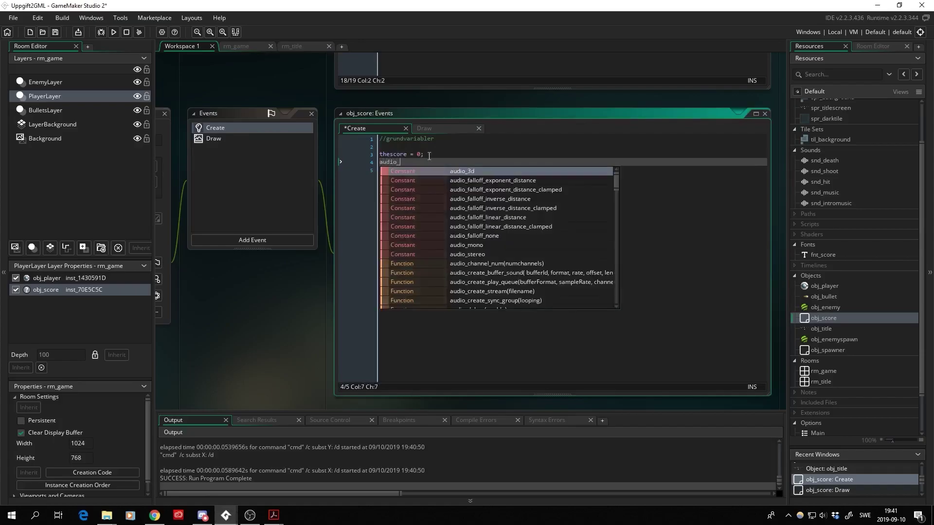
type("play_s")
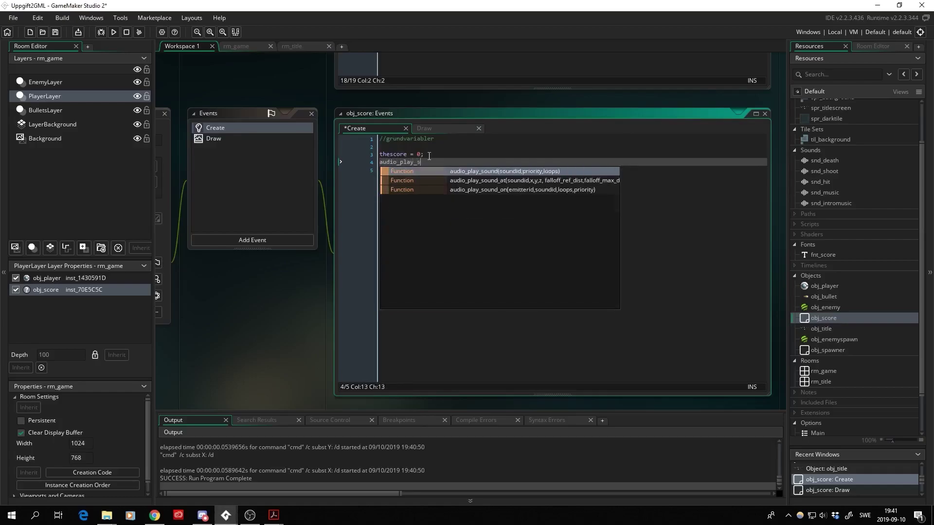
type("p")
type("ound")
type("(")
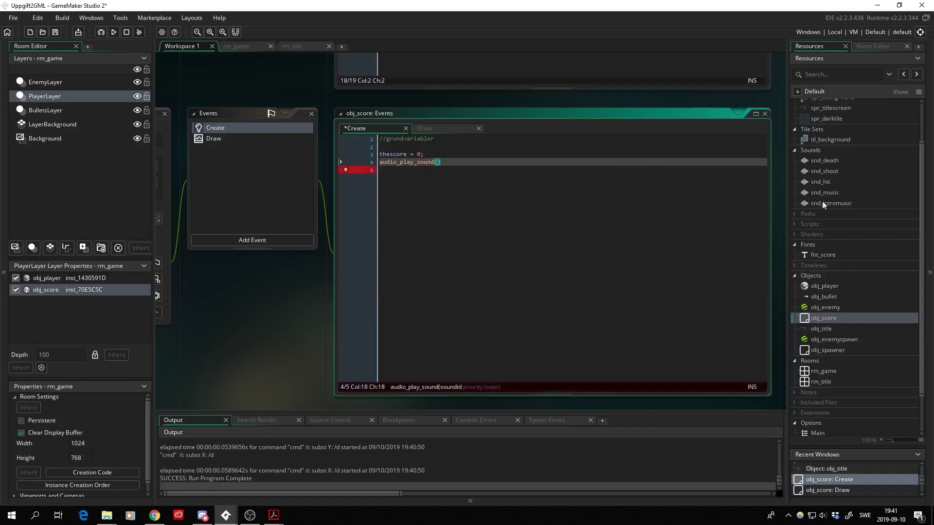
type("snd")
type("_musi")
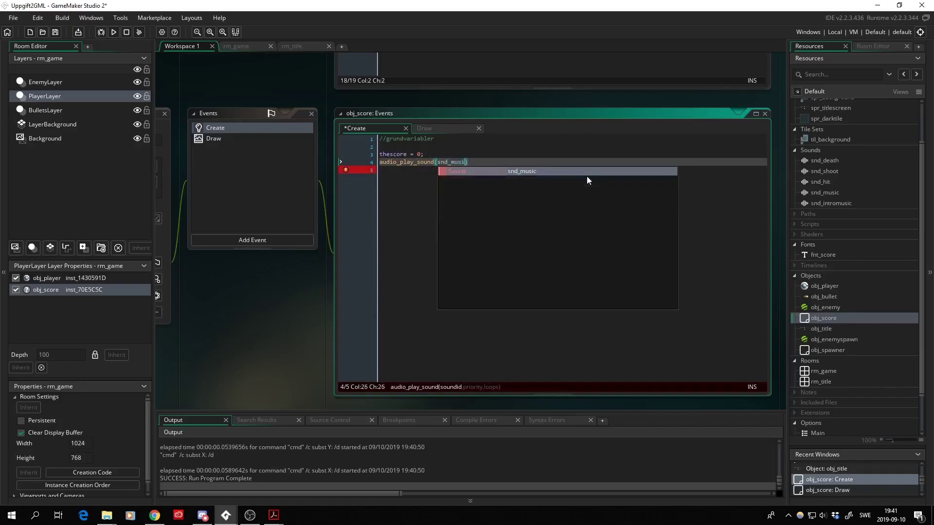
type("c,")
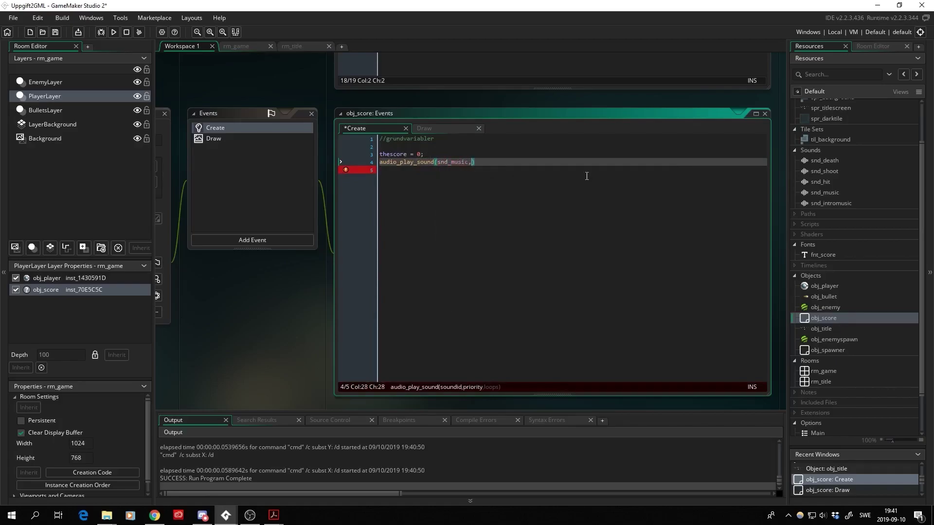
type("100")
type("0")
type(",")
type("1")
type(")")
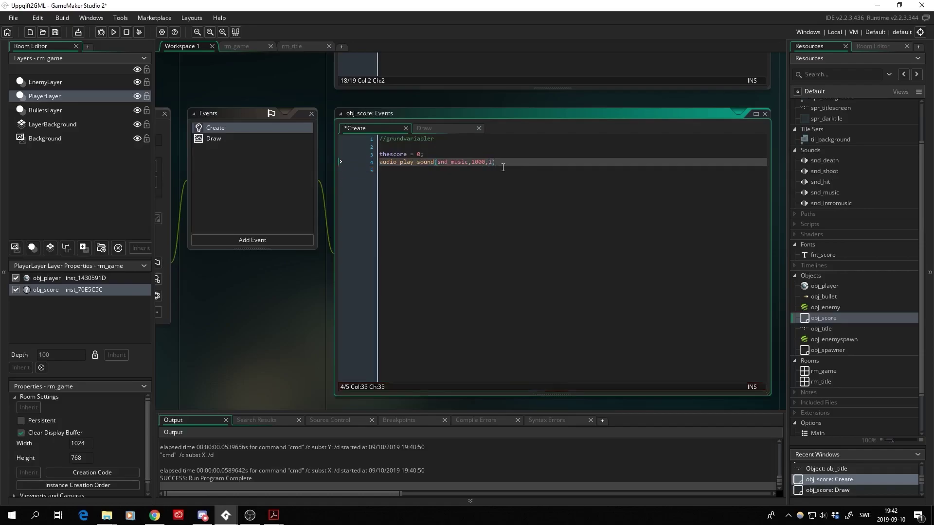
type(";")
key("Left")
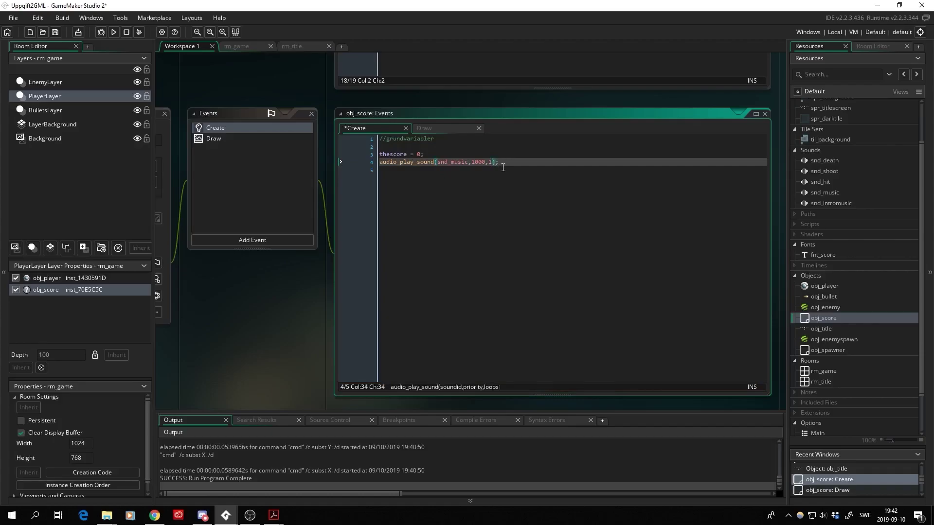
key("BackSpace")
type("true")
left_click(510, 163)
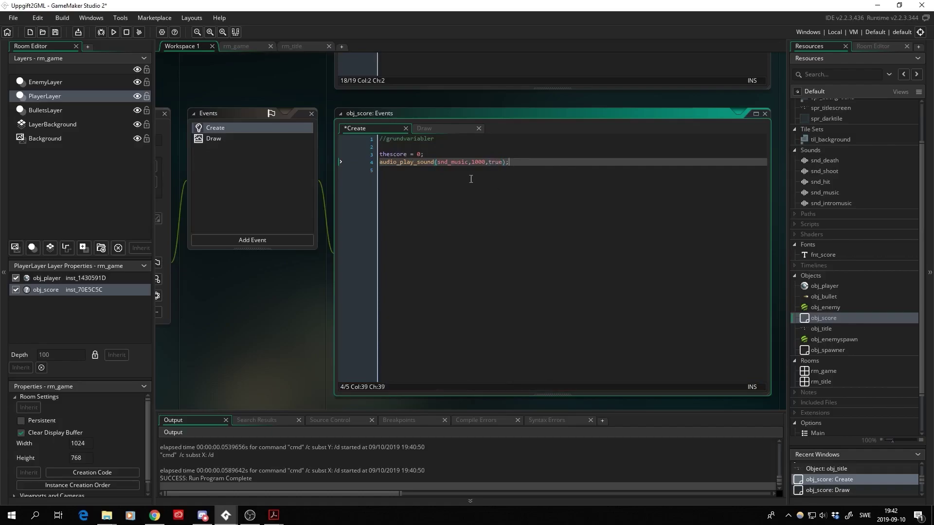
left_click(419, 162)
- Insert a blank line above the music call and type audio_stop_all() there
left_click(427, 155)
key("Return")
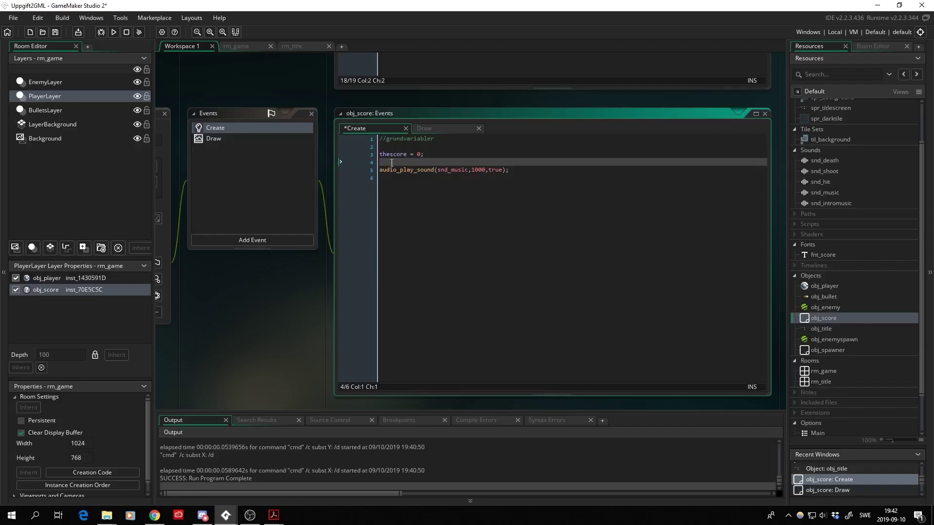
type("audio")
type("_stop_")
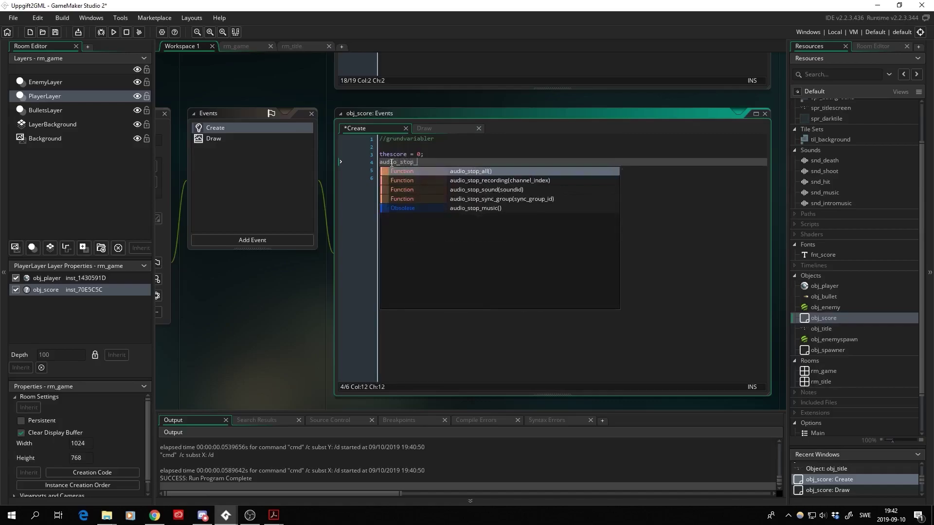
type("all")
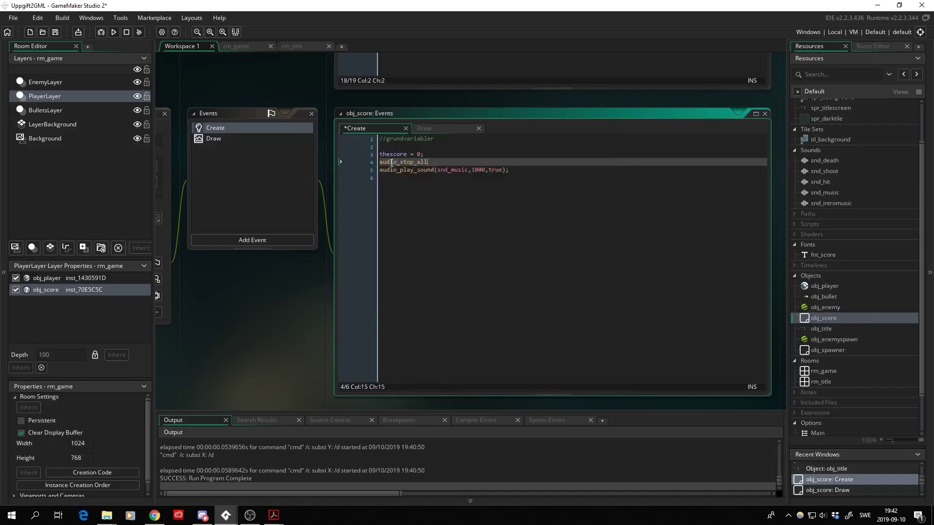
type("();")
- Review the audio_play_sound parameter hint, leave the code editor and begin saving the project
left_click(451, 169)
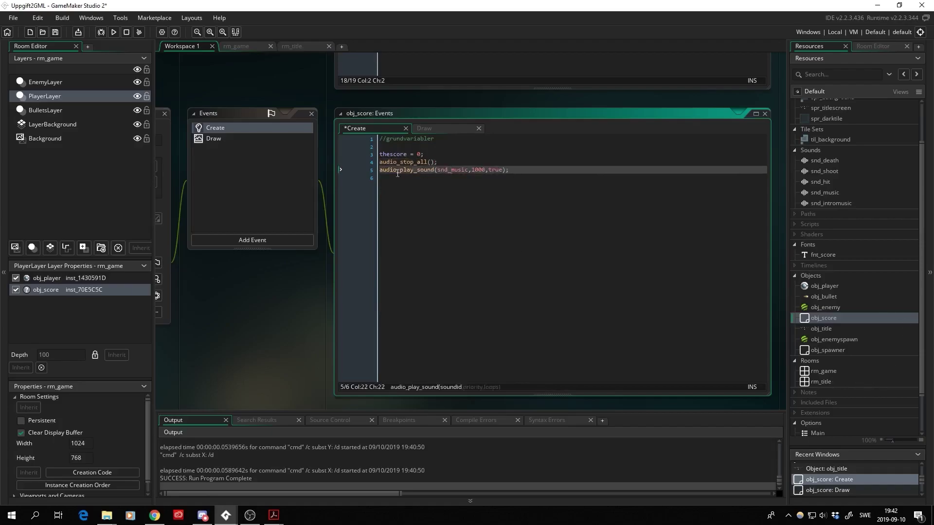
left_click(284, 283)
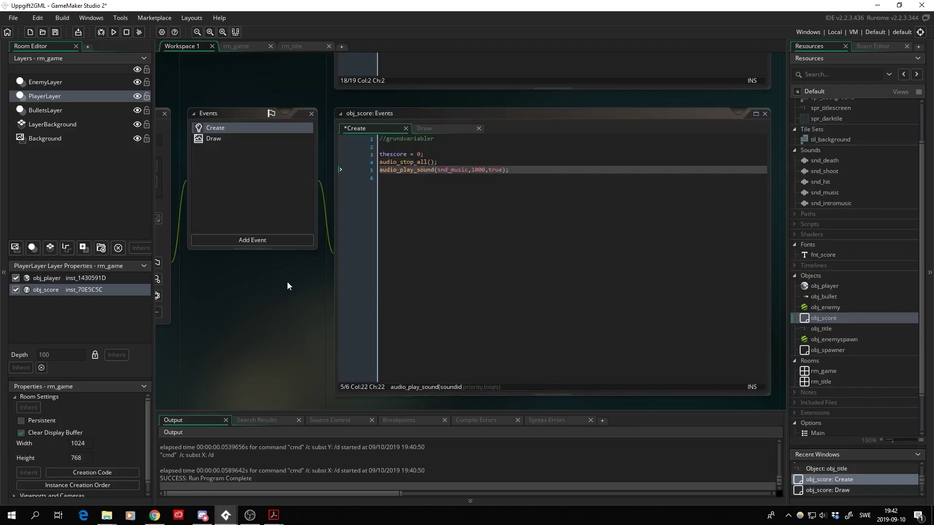
scroll(296, 277, "down", 1)
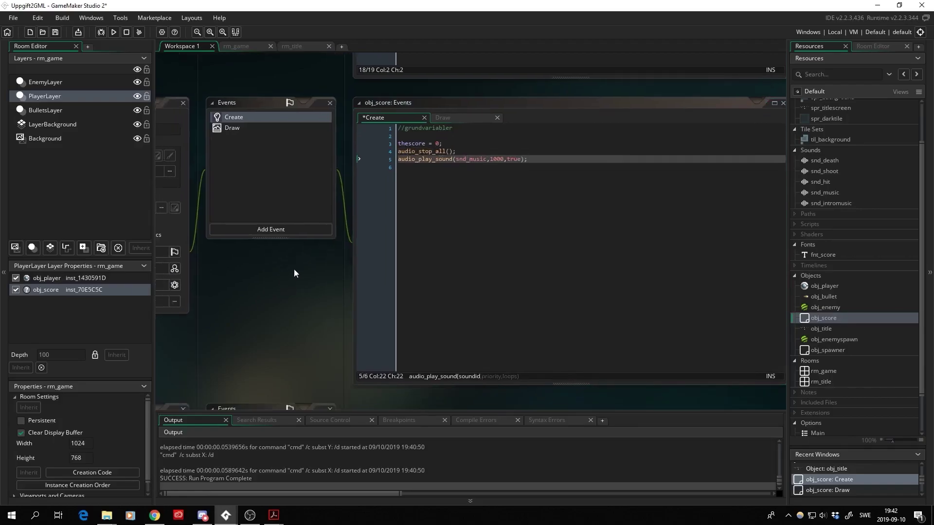
left_click(13, 17)
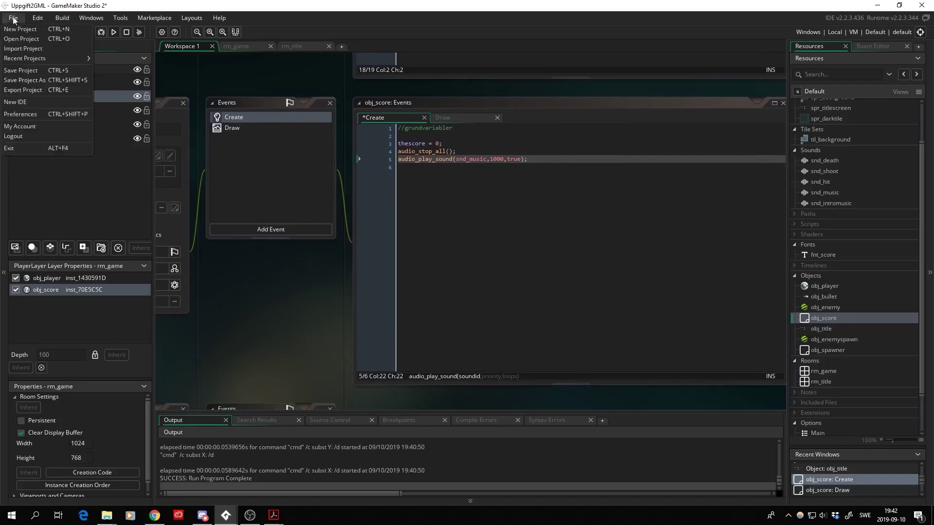
- Save the project, run the game, fire twice at the enemy, then close the game window
left_click(33, 69)
left_click(114, 32)
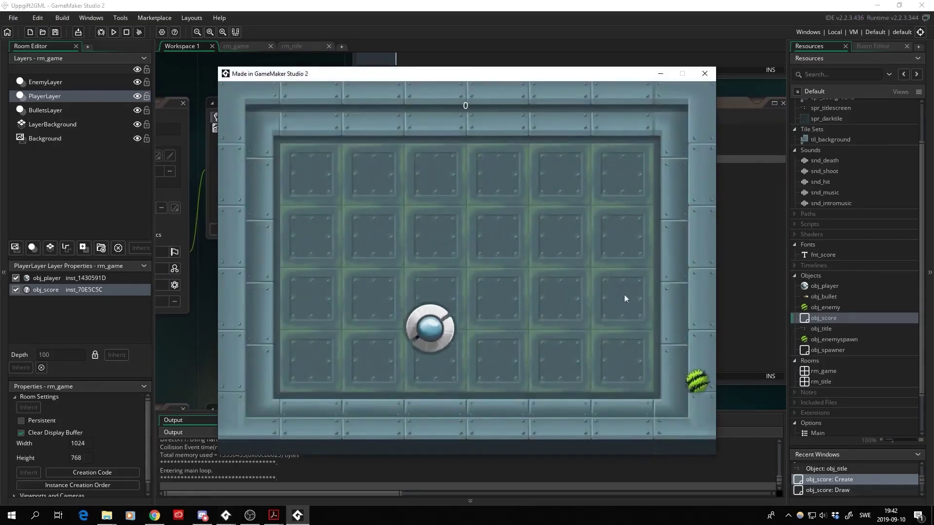
left_click(652, 372)
left_click(703, 369)
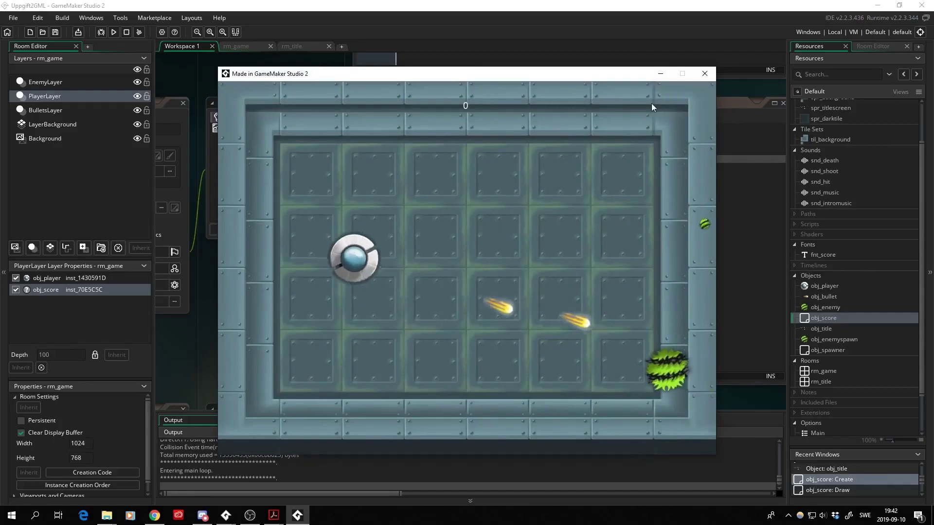
left_click(705, 73)
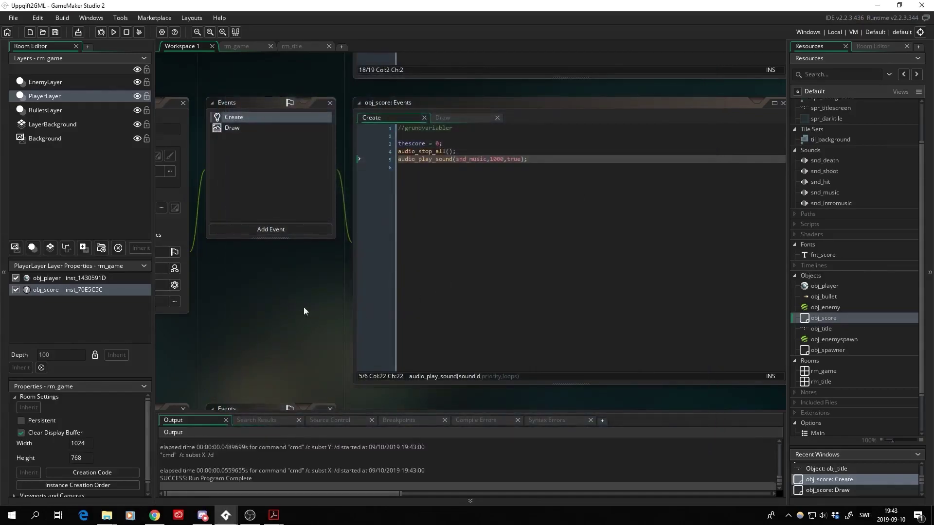
- Save the project, open rm_title to check it, then return to Workspace 1
middle_click_drag(304, 311, 277, 266)
key("ctrl+s")
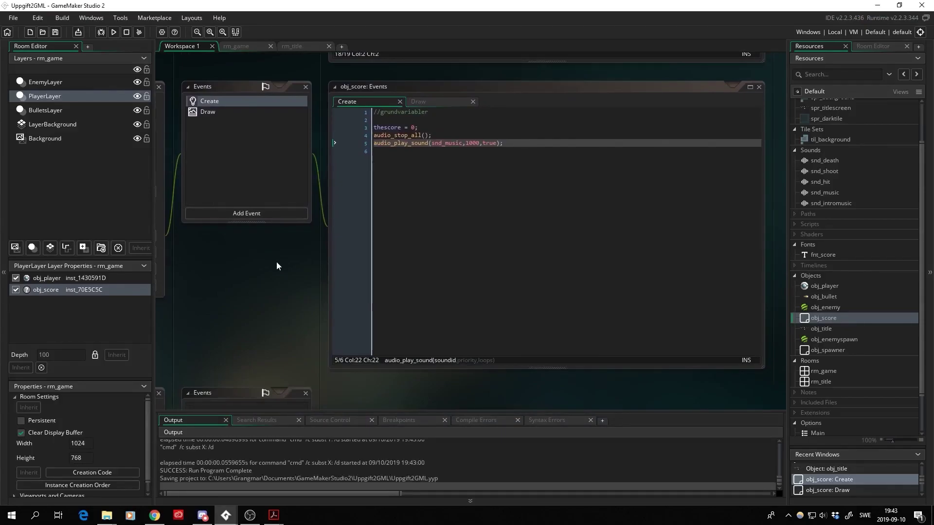
left_click(830, 382)
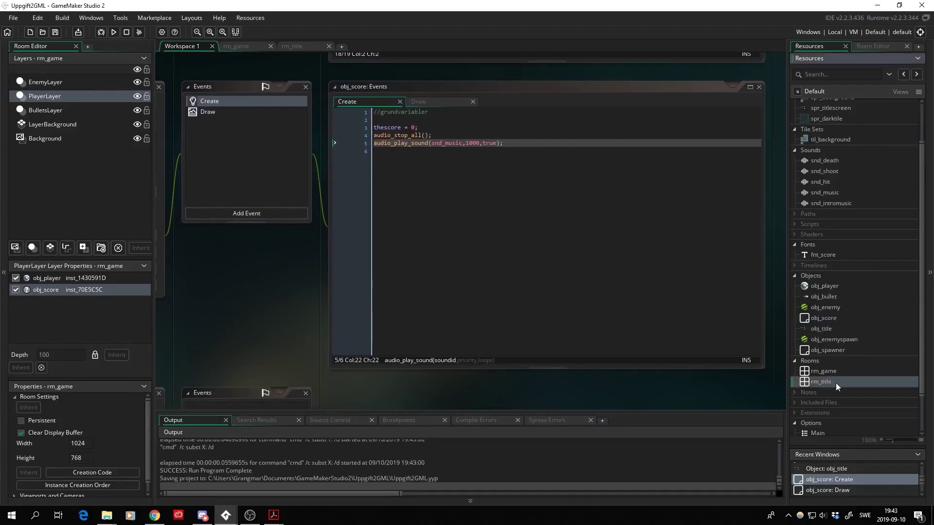
double_click(830, 382)
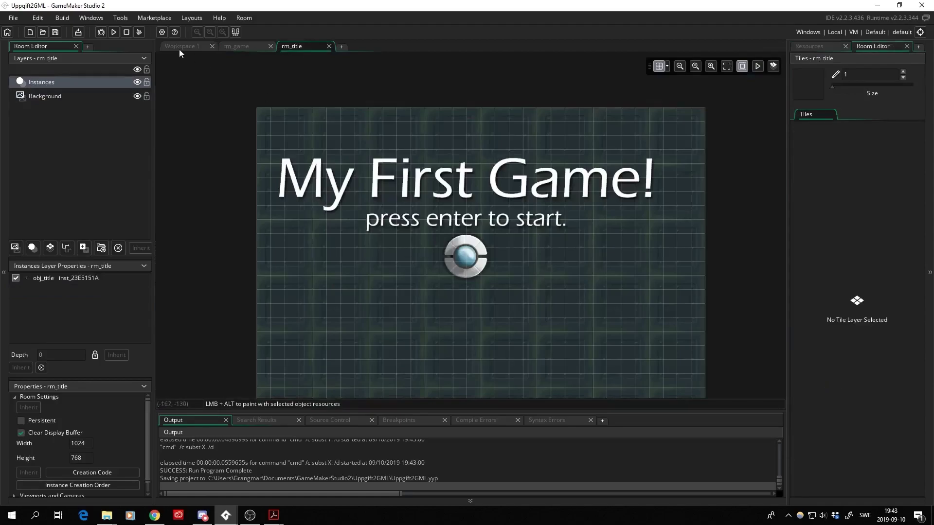
left_click(246, 44)
left_click(192, 47)
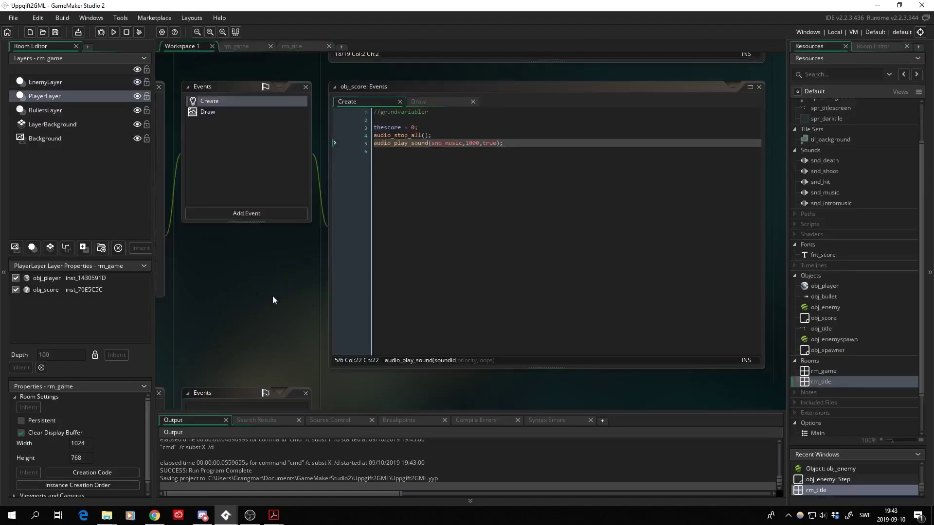
- Drag rm_title above rm_game in the Resources Rooms list
left_click(819, 383)
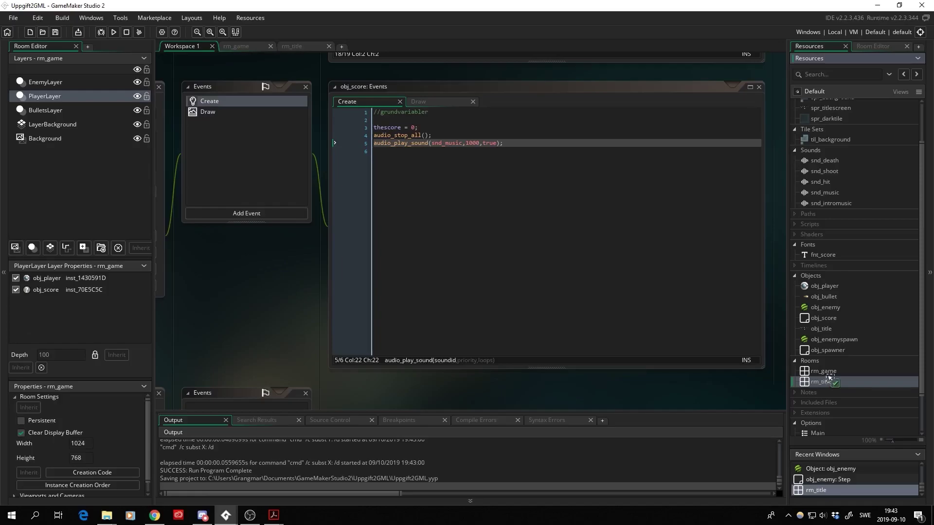
left_click_drag(827, 382, 827, 370)
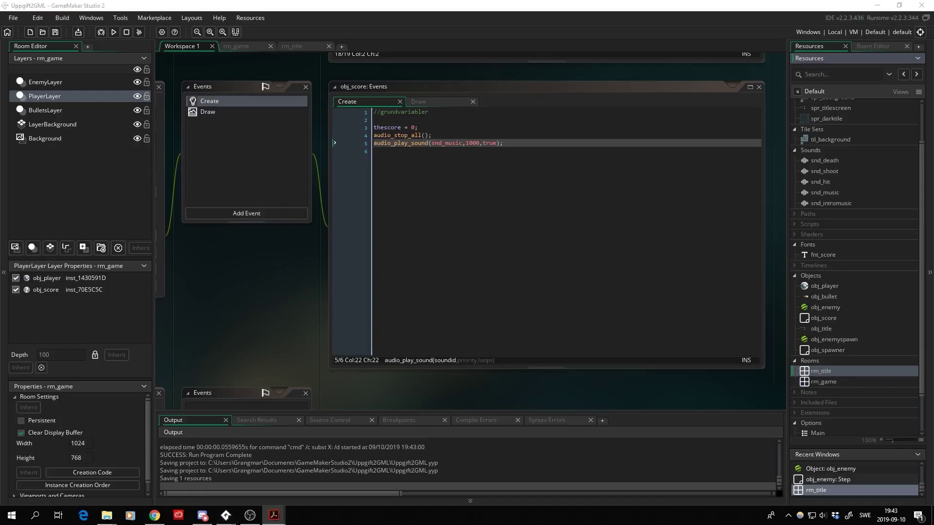
left_click(232, 332)
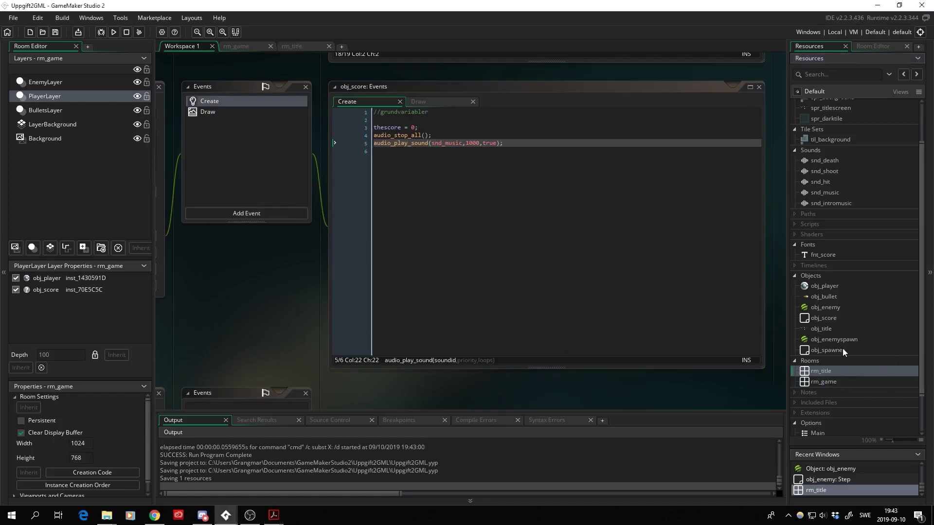
left_click(828, 330)
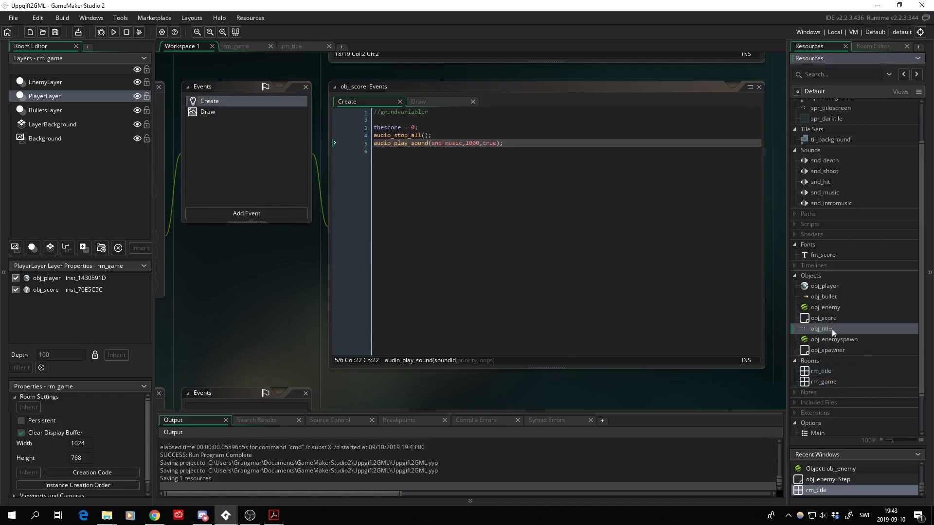
- Add a Step event to obj_title
double_click(832, 329)
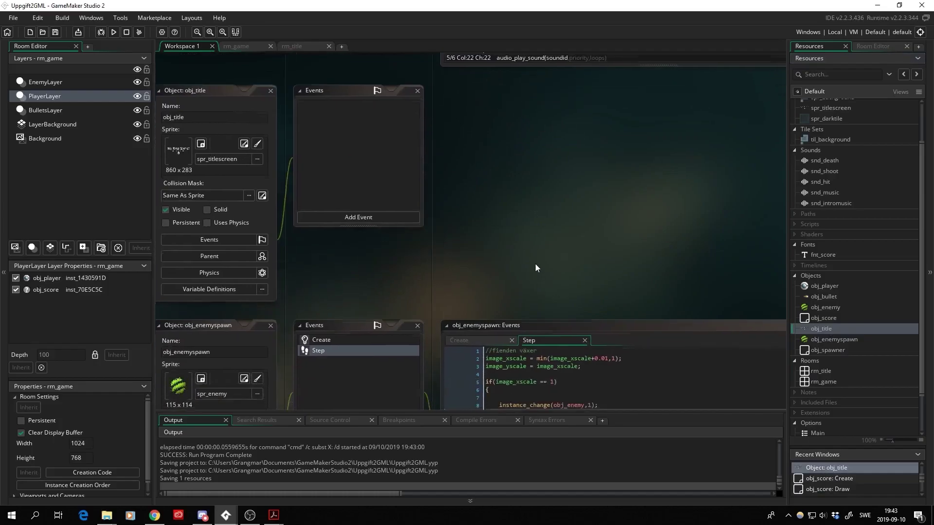
left_click(358, 220)
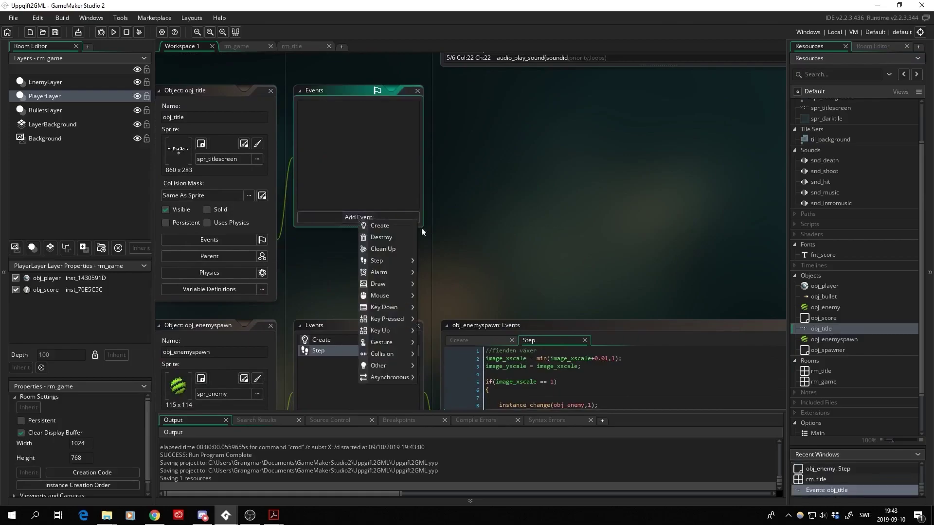
mouse_move(382, 261)
left_click(434, 258)
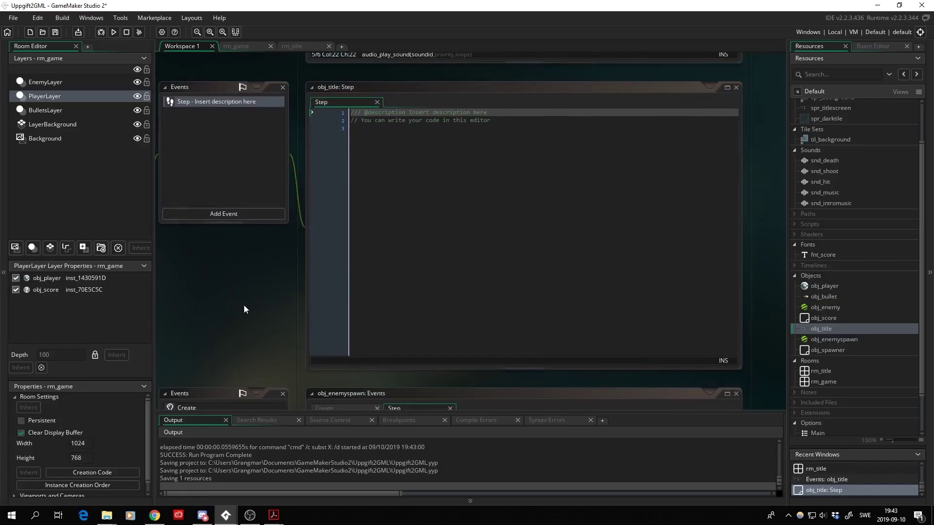
- Replace the Step event's template comment with //knappfunktion
key("F12")
left_click(929, 281)
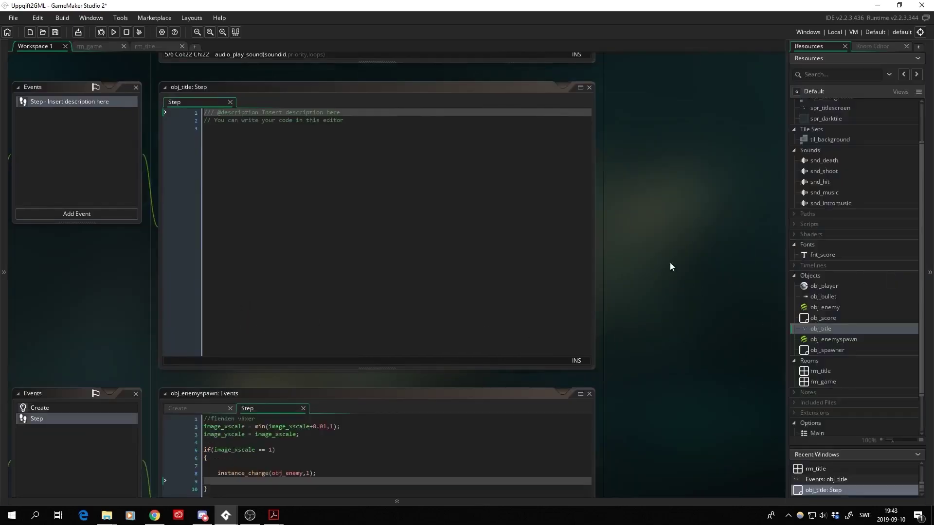
left_click_drag(643, 331, 664, 371)
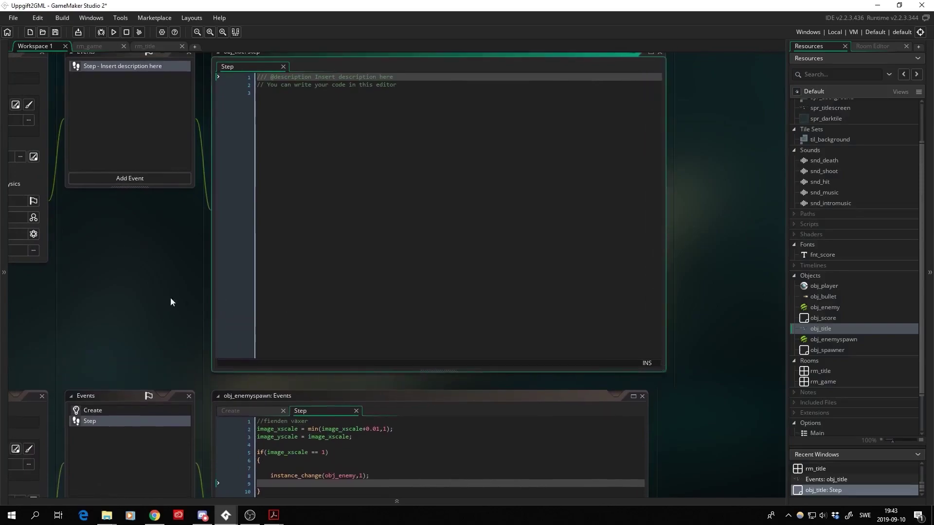
middle_click_drag(171, 302, 232, 365)
left_click(192, 132)
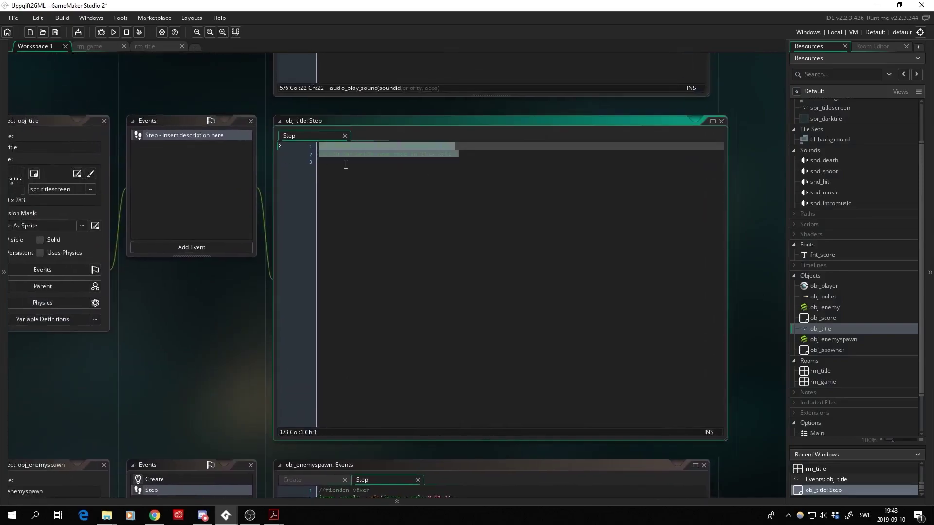
type("//")
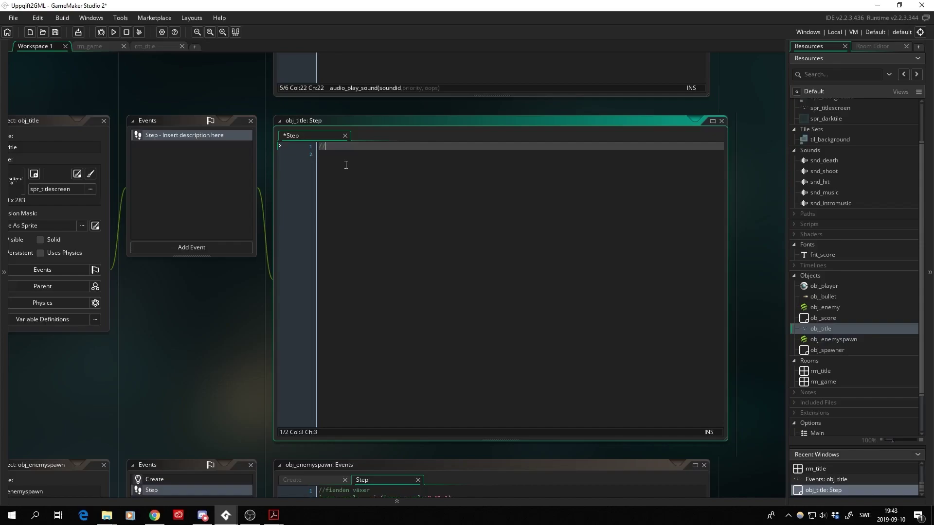
type("knappfunktion")
key("Down")
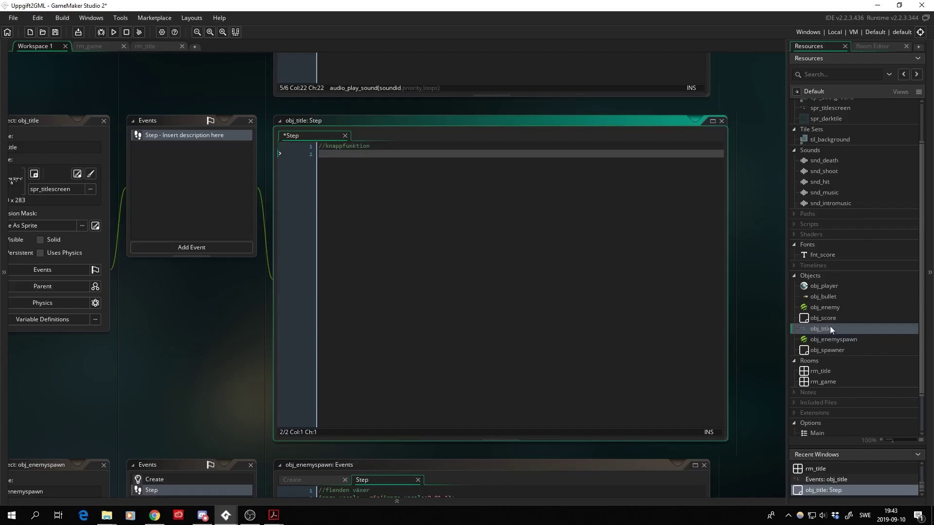
double_click(825, 382)
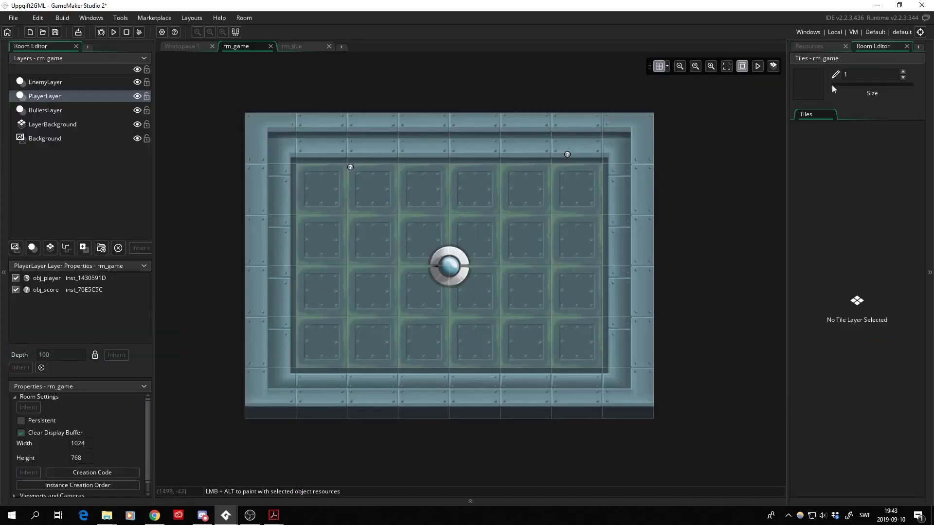
left_click(808, 46)
double_click(833, 370)
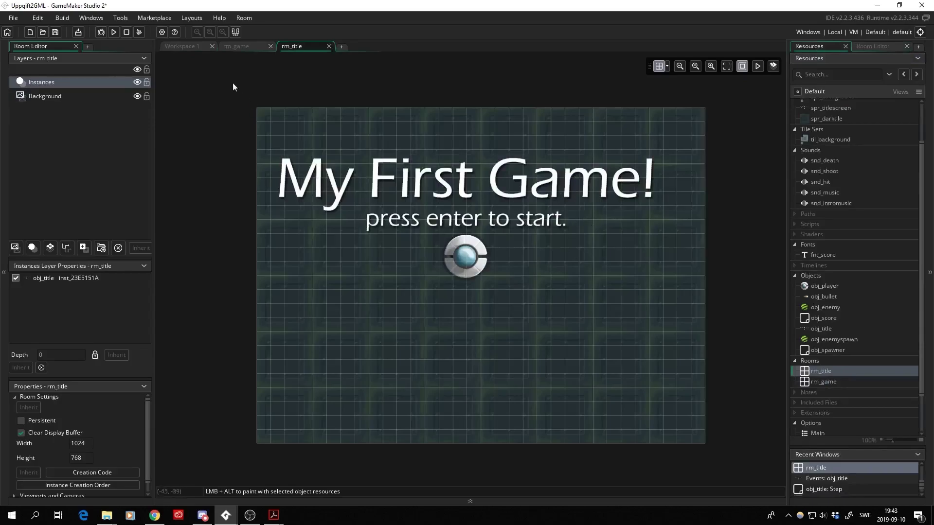
left_click(186, 45)
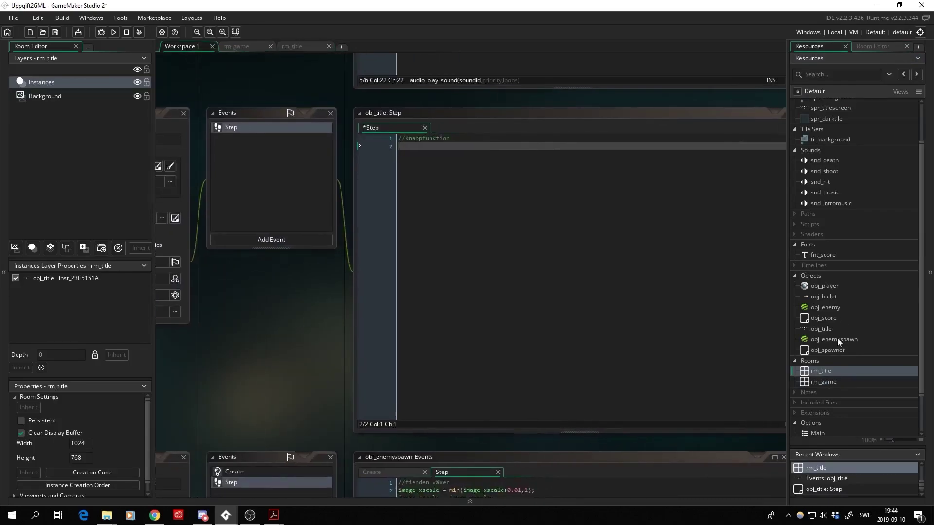
- Write if(keyboard_check(vk_escape)) with braces calling game_end(); in obj_title's Step code
double_click(827, 329)
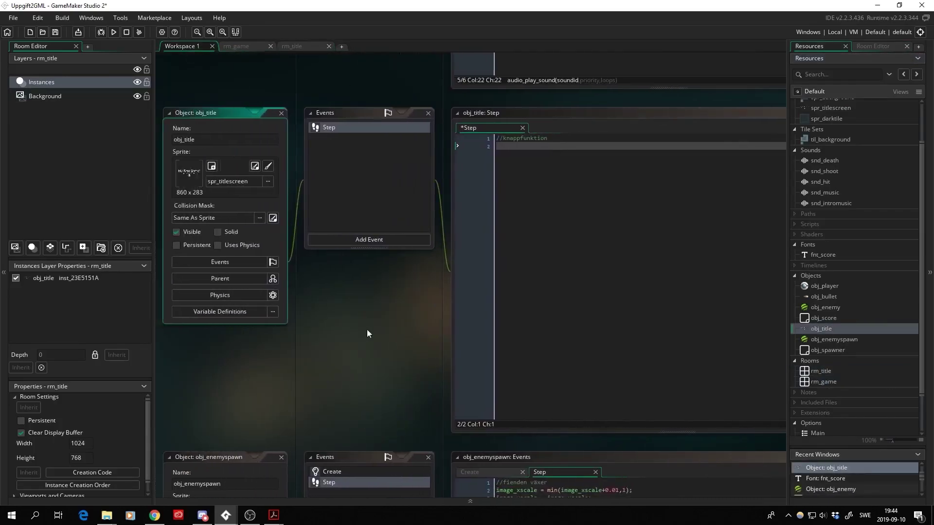
left_click(474, 145)
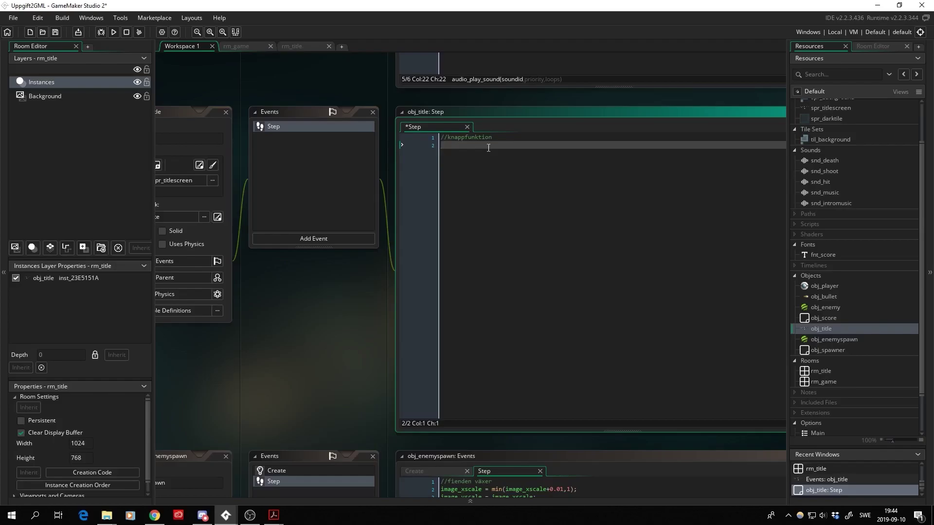
type("if(")
type("keyboa")
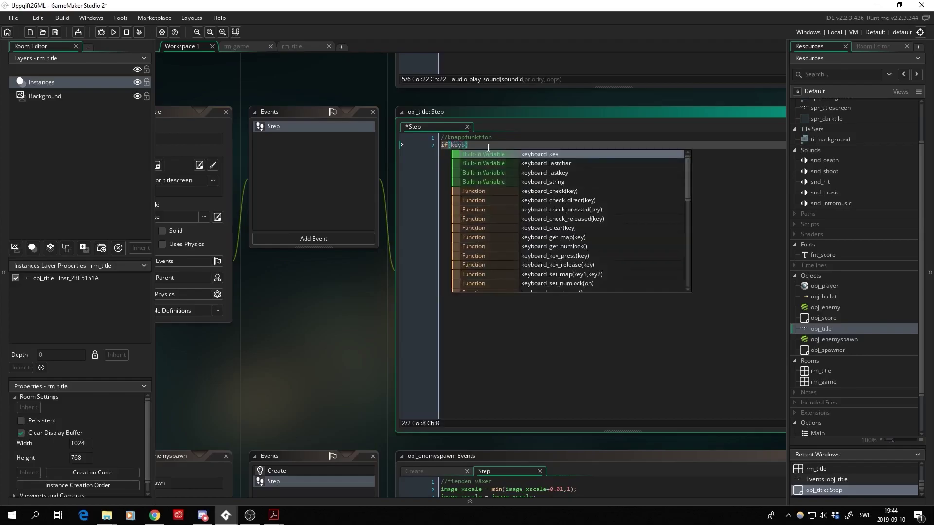
type("rd_chec")
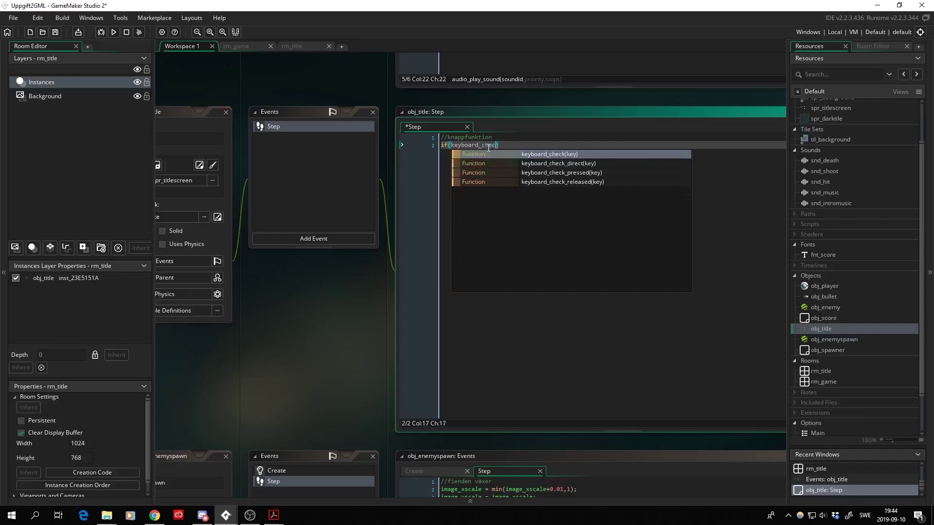
type("k(")
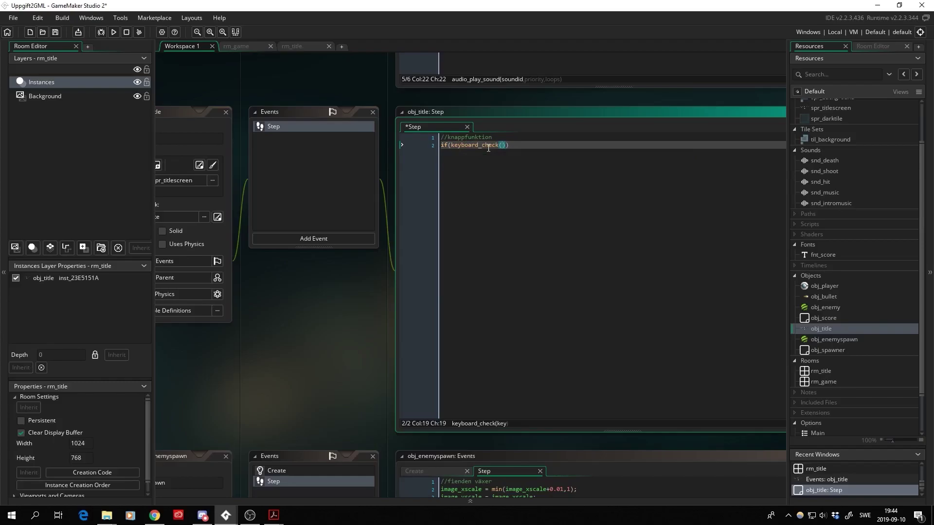
type("vk")
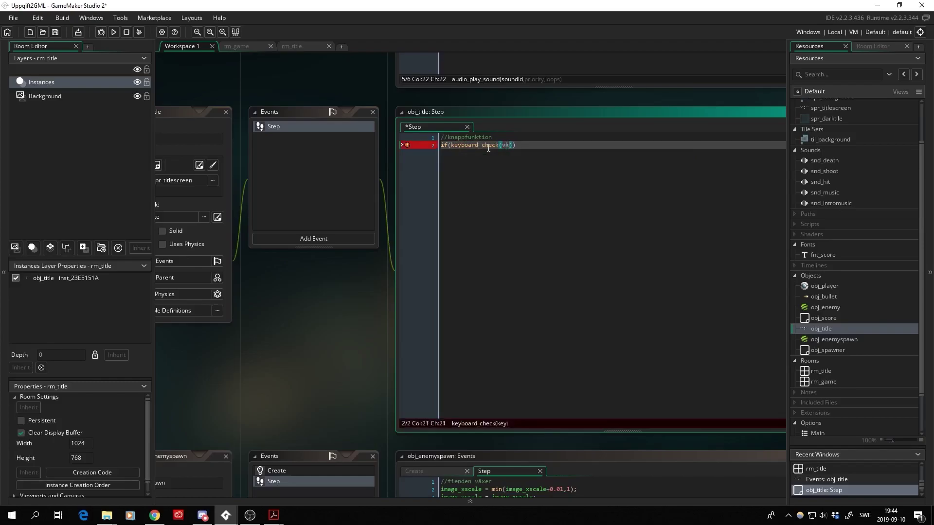
type("_esca")
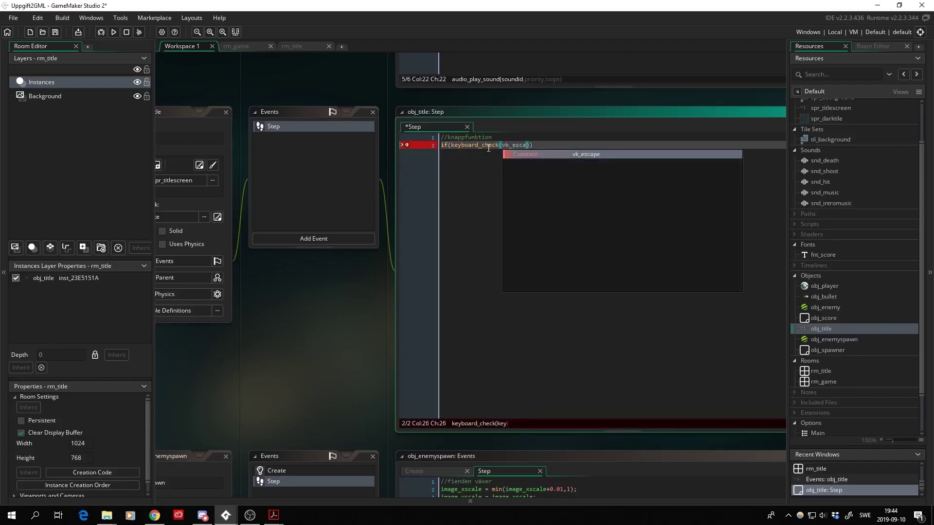
type("pe")
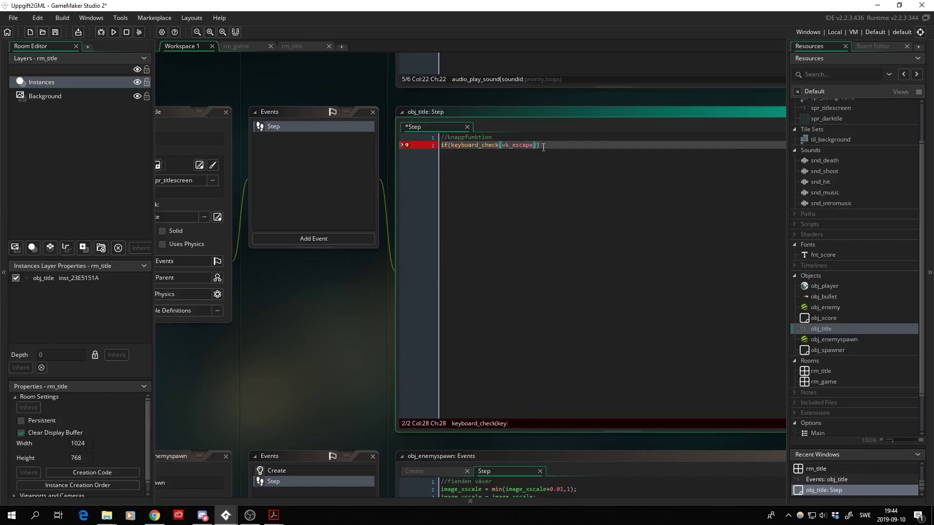
key("Return")
key("Return")
type("{")
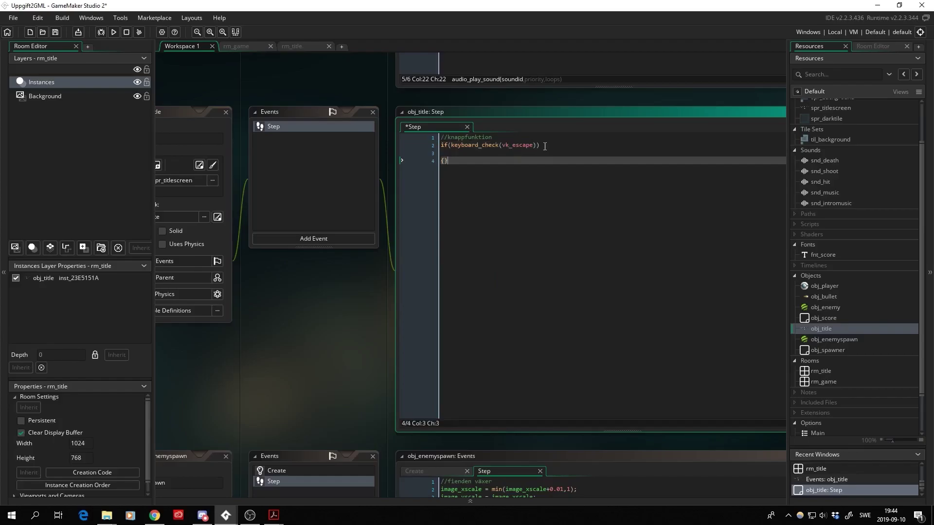
key("Return")
key("Return")
key("Return")
key("Up")
key("Up")
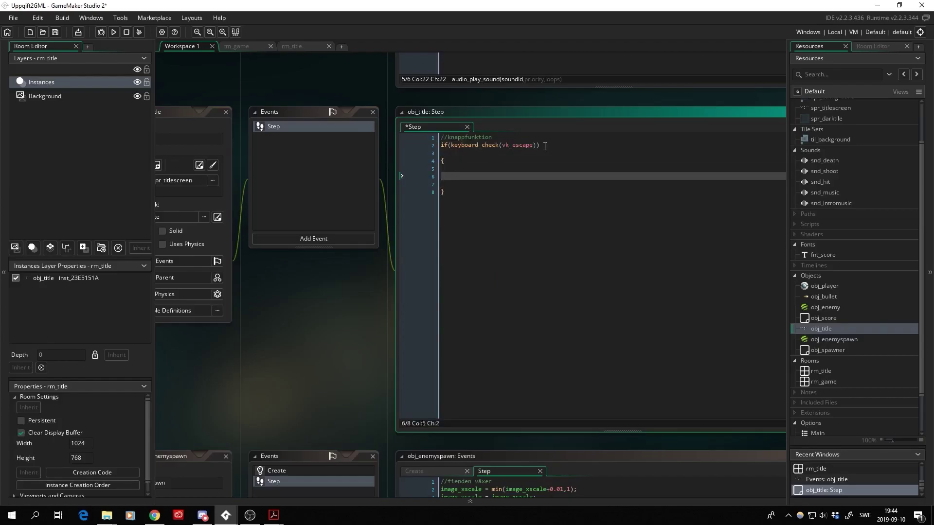
type("game")
type("_end")
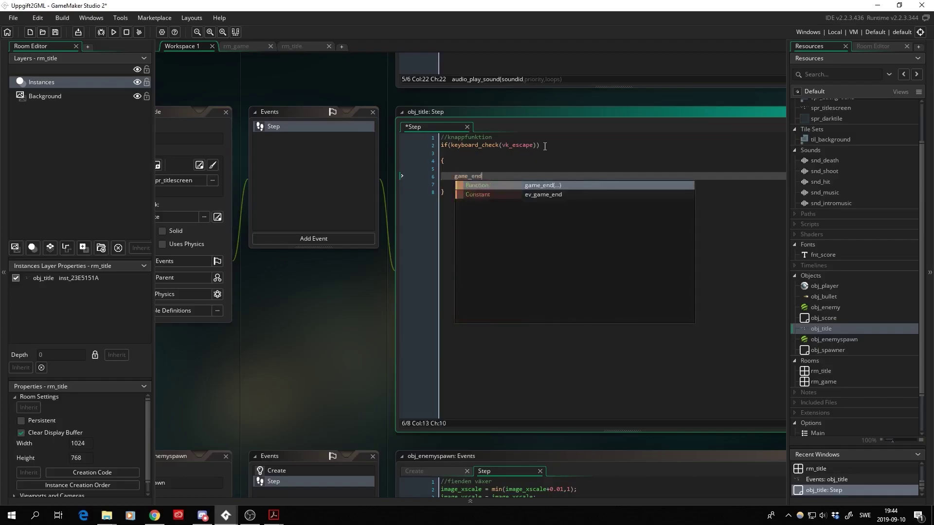
type("()")
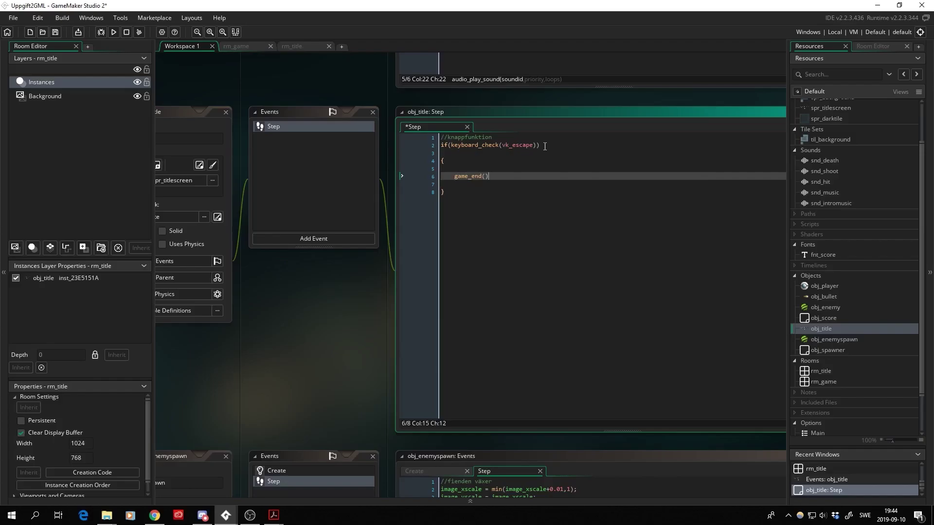
type(";")
left_click(529, 205)
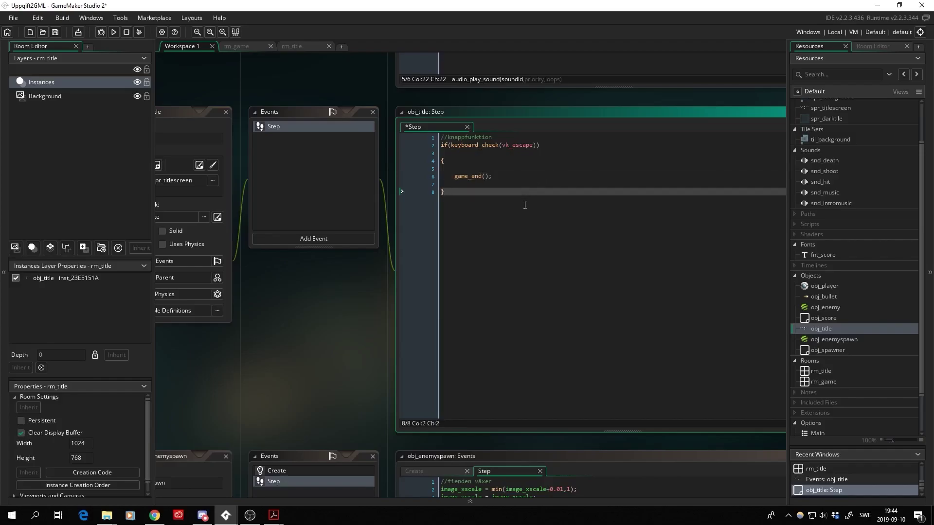
middle_click_drag(346, 298, 324, 290)
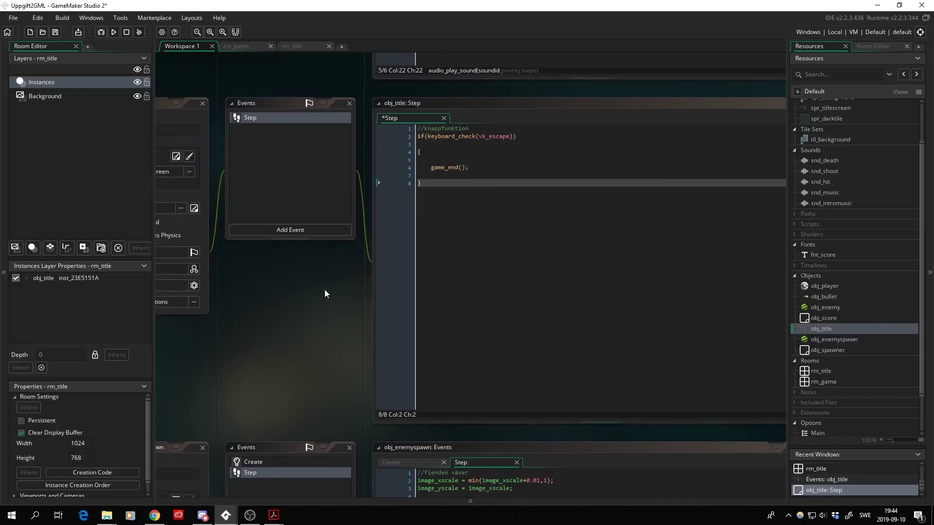
- Add a Key Up - Enter event to obj_title
left_click(310, 183)
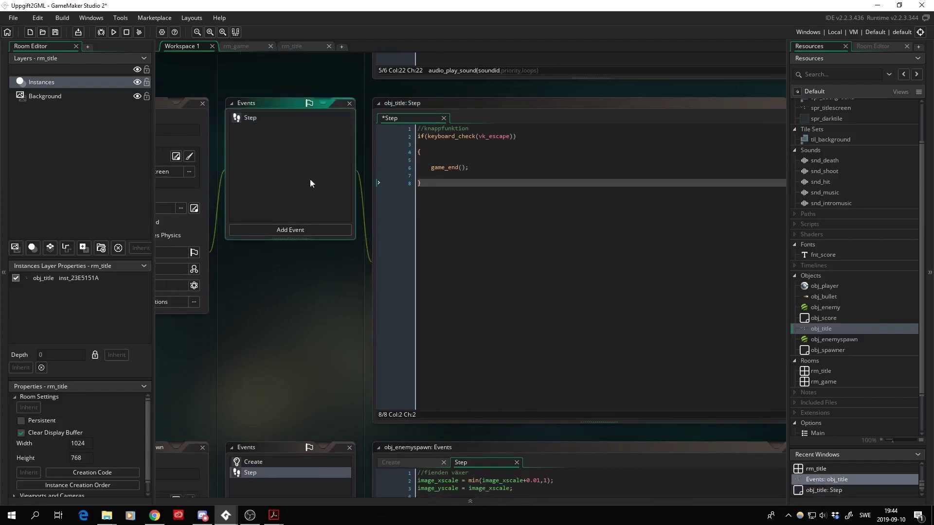
left_click(297, 230)
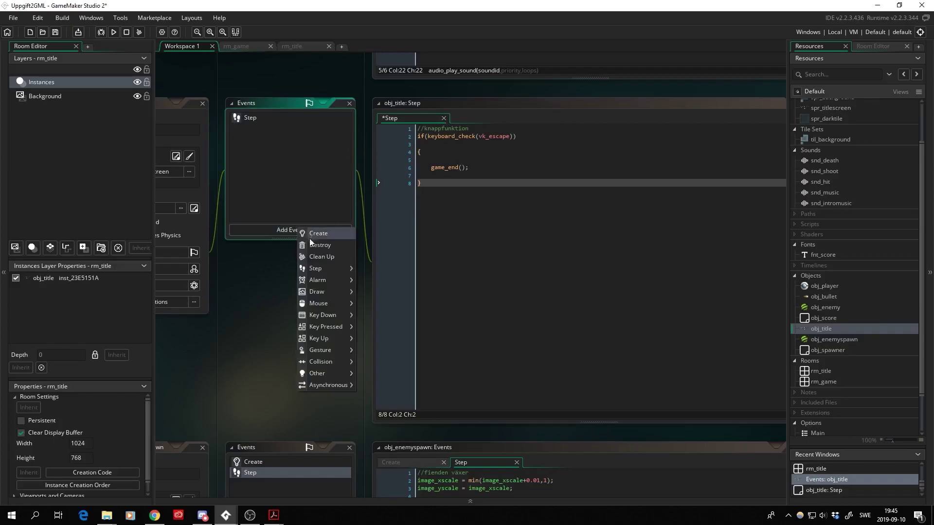
mouse_move(331, 334)
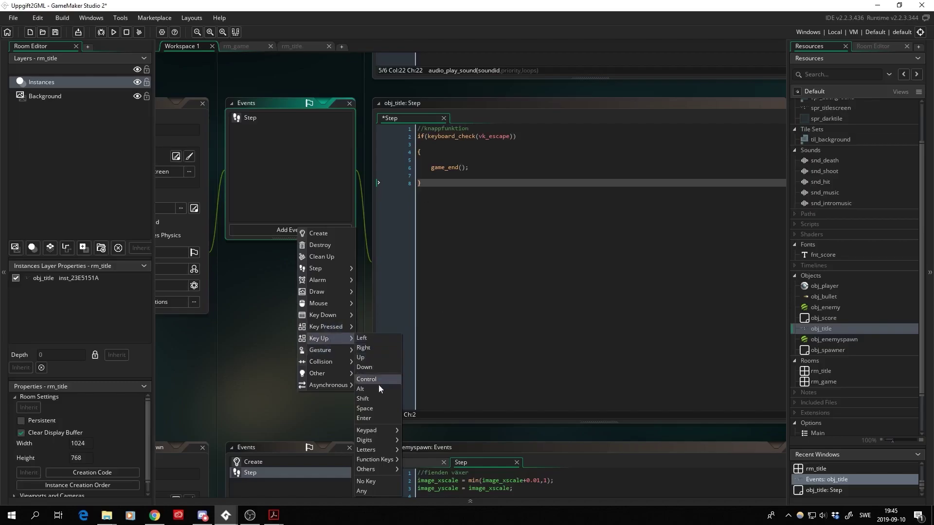
left_click(374, 418)
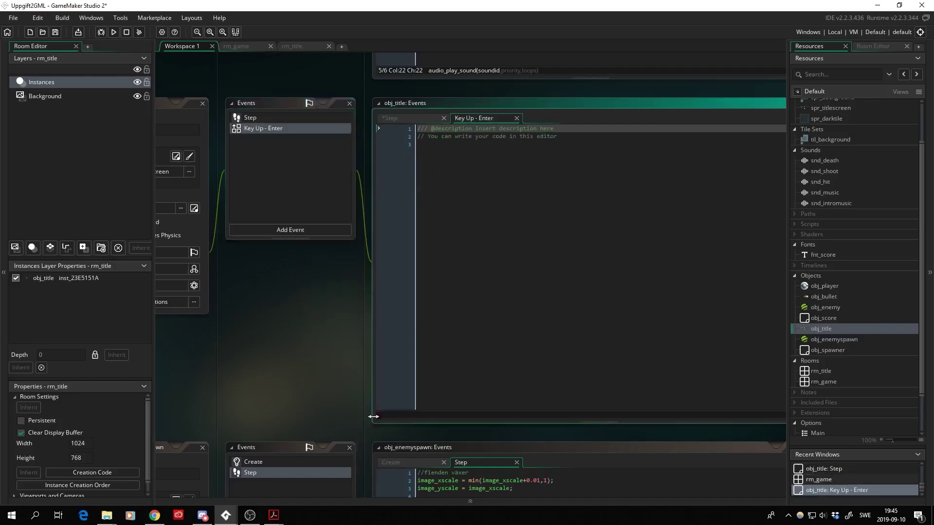
- Replace the event's template with the comment //starta spelet and room_goto_next();
key("ctrl+a")
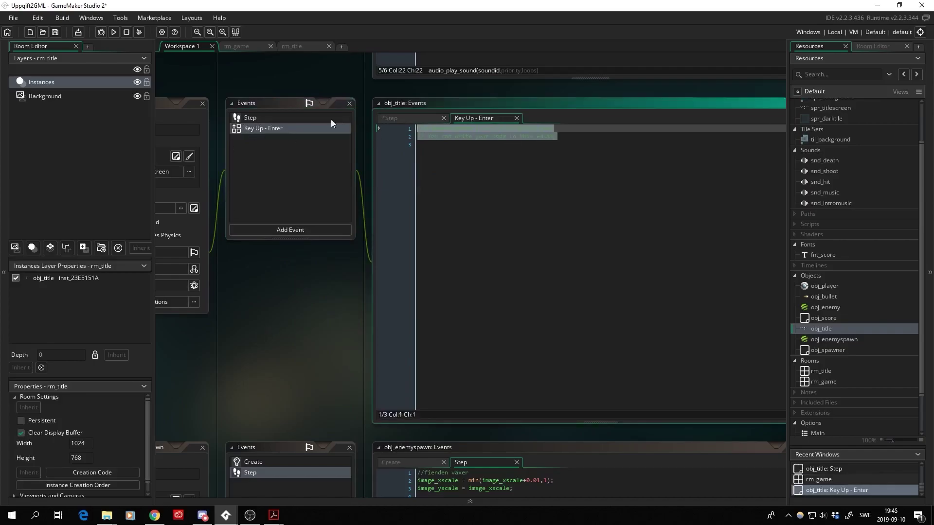
type("//atarta sp")
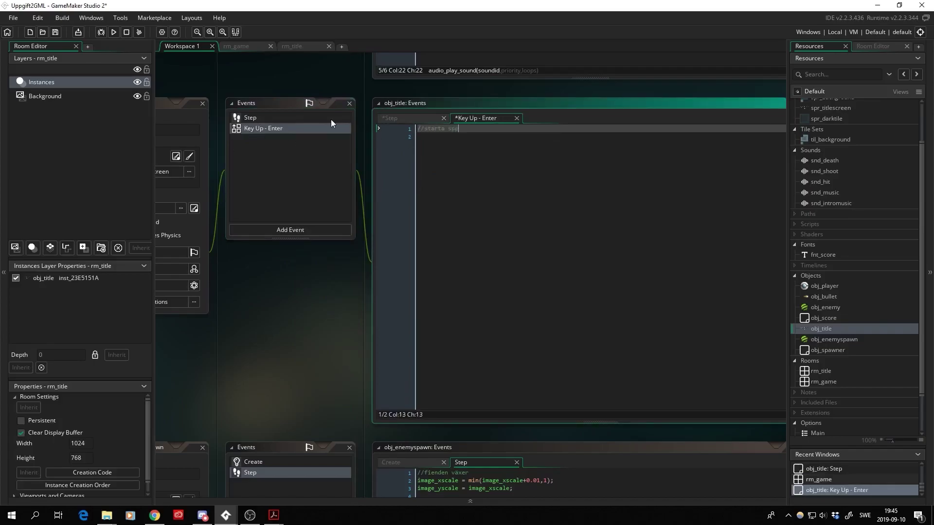
type("elet")
key("Return")
key("Return")
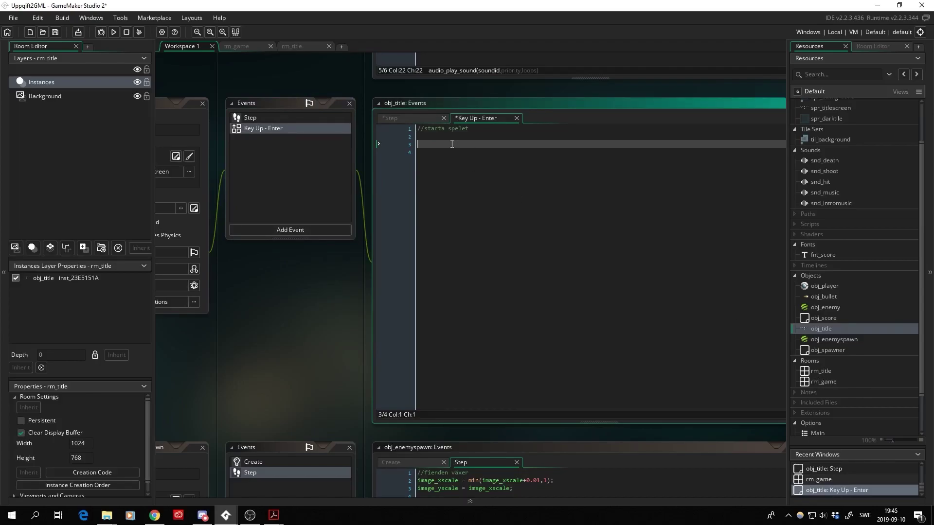
type("room_")
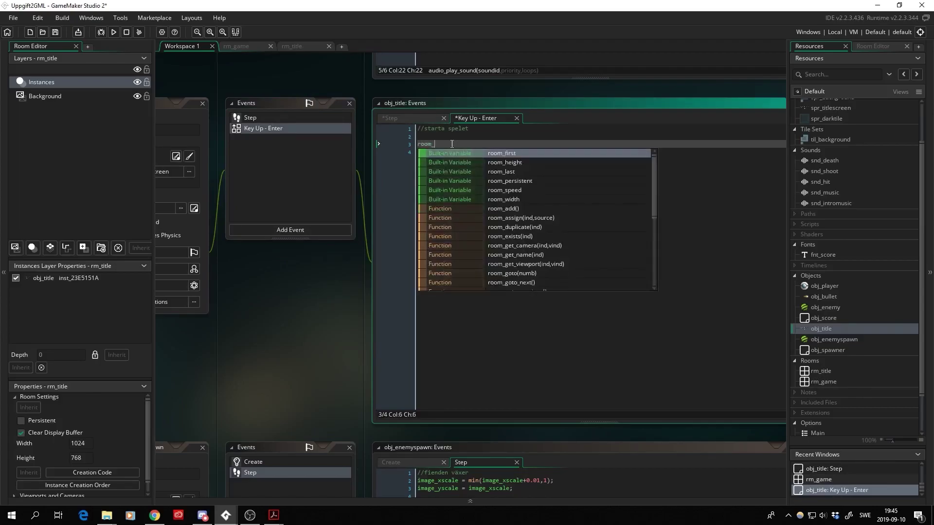
type("goto")
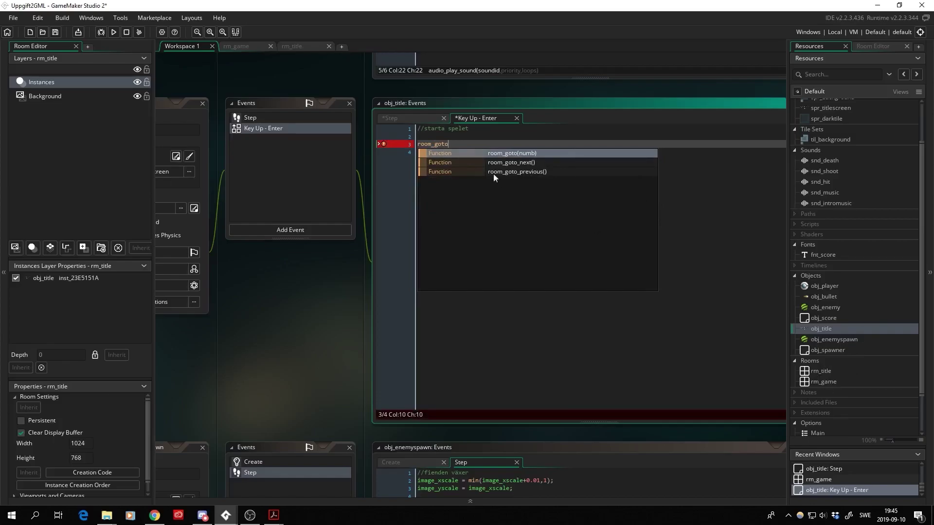
left_click(453, 144)
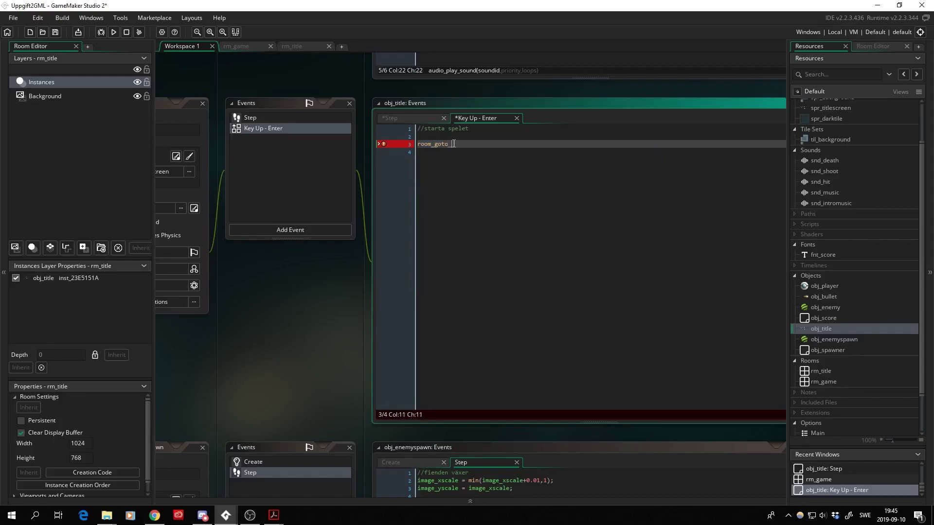
type("next")
type("();")
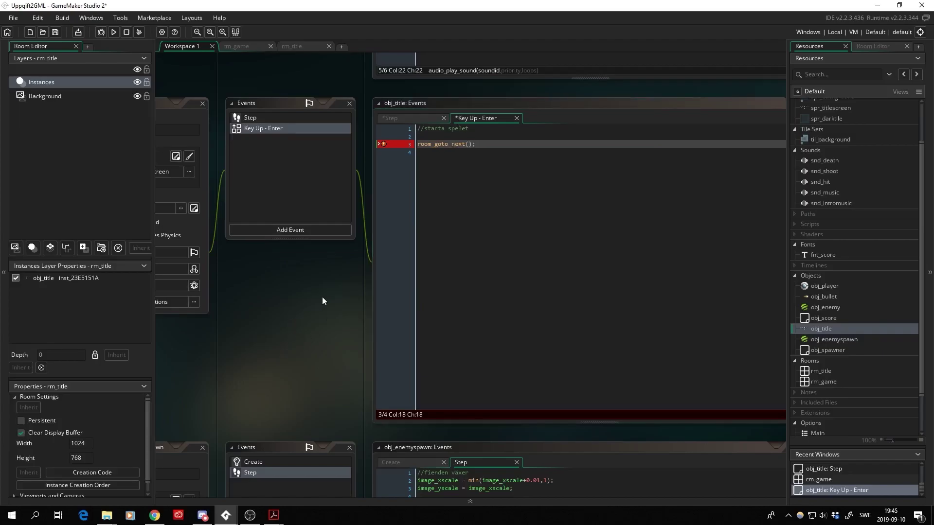
middle_click_drag(322, 305, 281, 320)
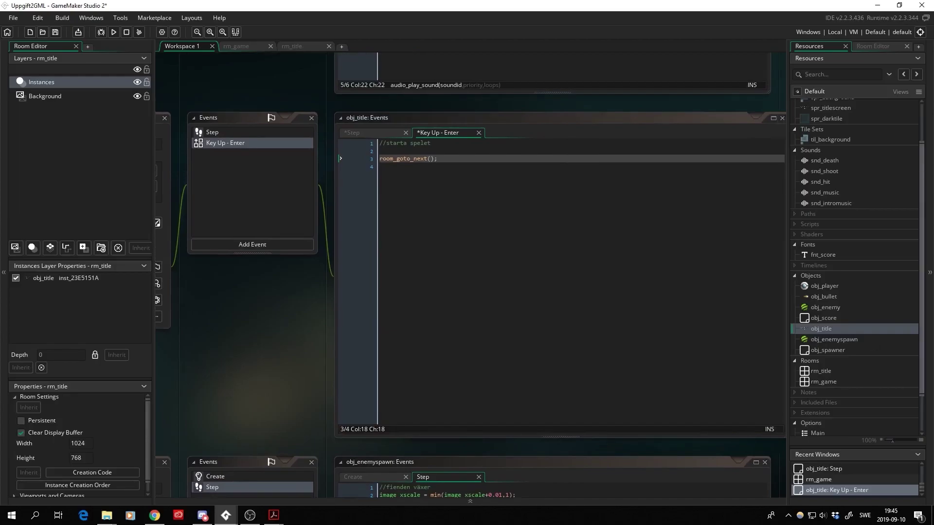
middle_click_drag(214, 333, 264, 335)
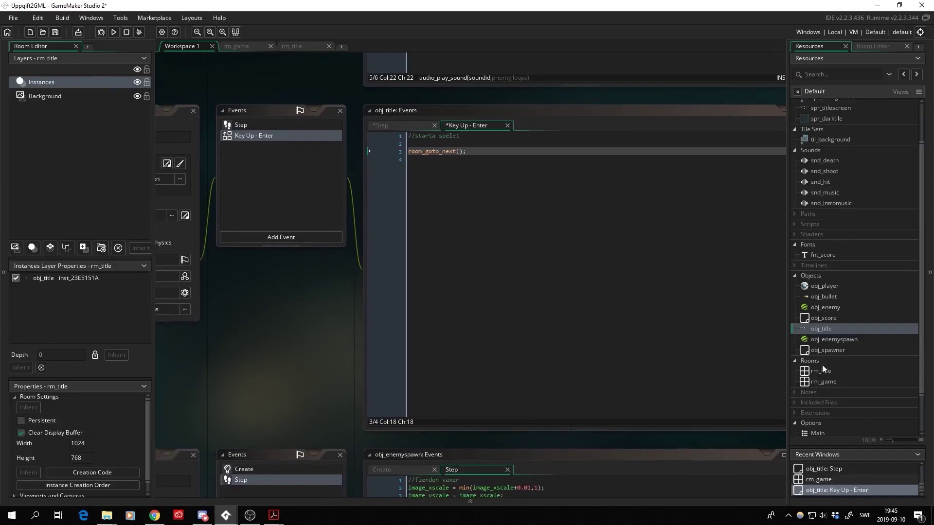
- Run the game, move its window up, and press Enter on the title screen to reach the game room
left_click(115, 31)
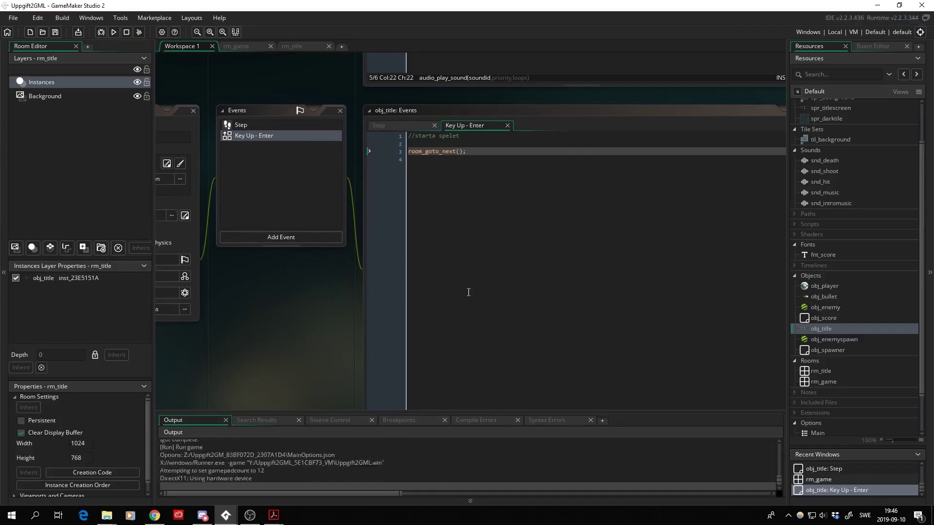
left_click_drag(438, 73, 434, 57)
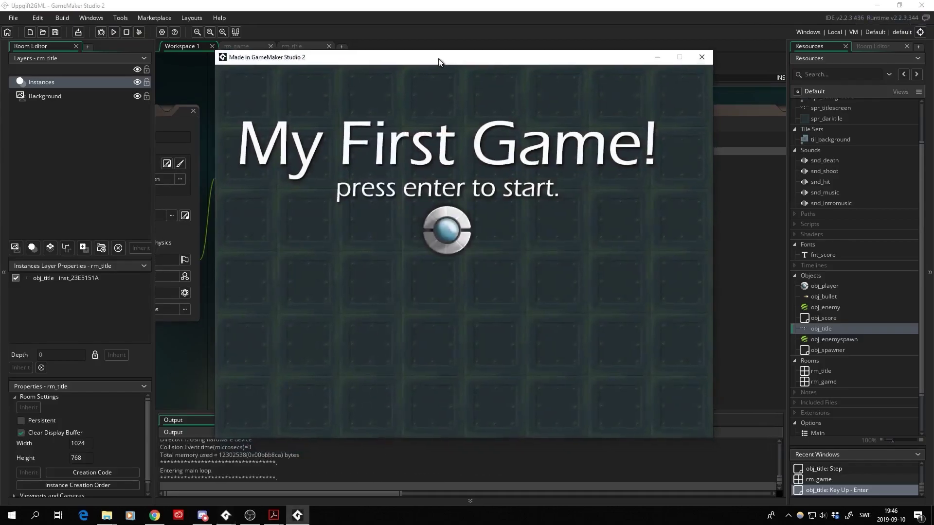
key("Escape")
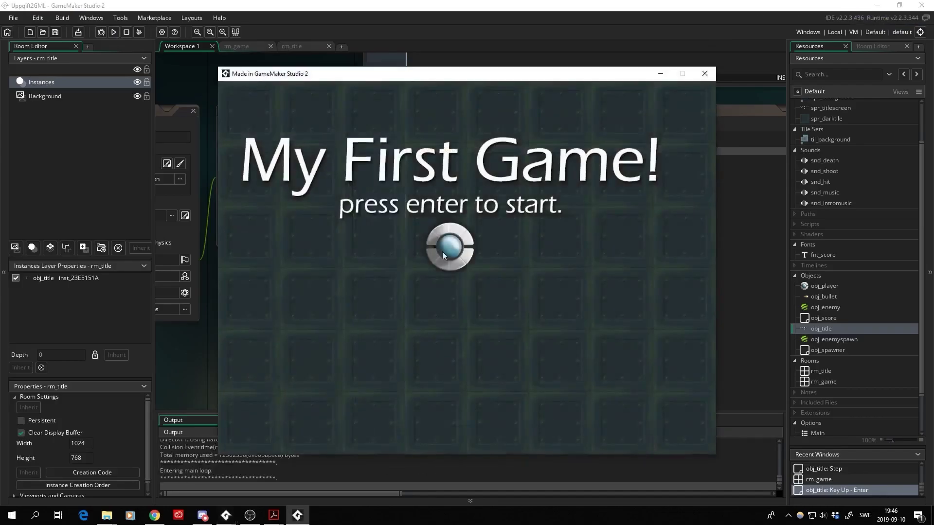
key("Return")
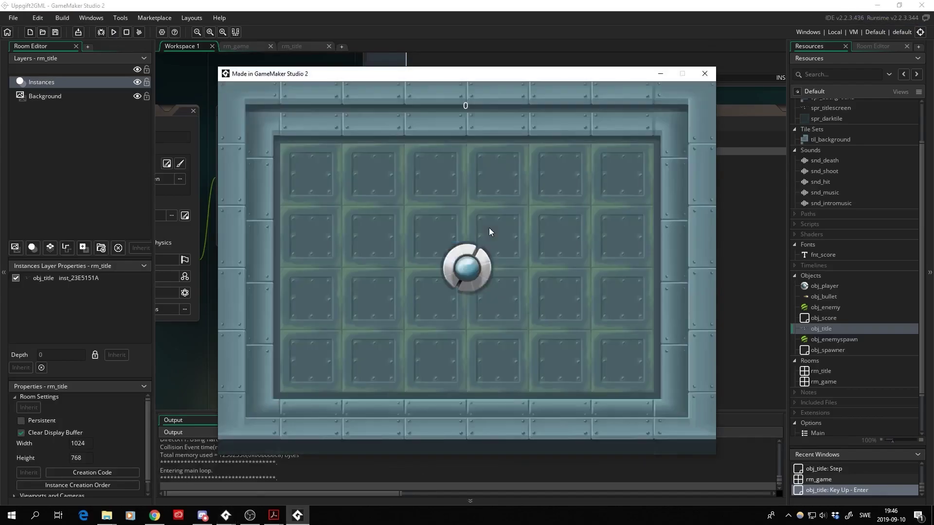
- Steer the player with D, W and A, then close the game window
key("d")
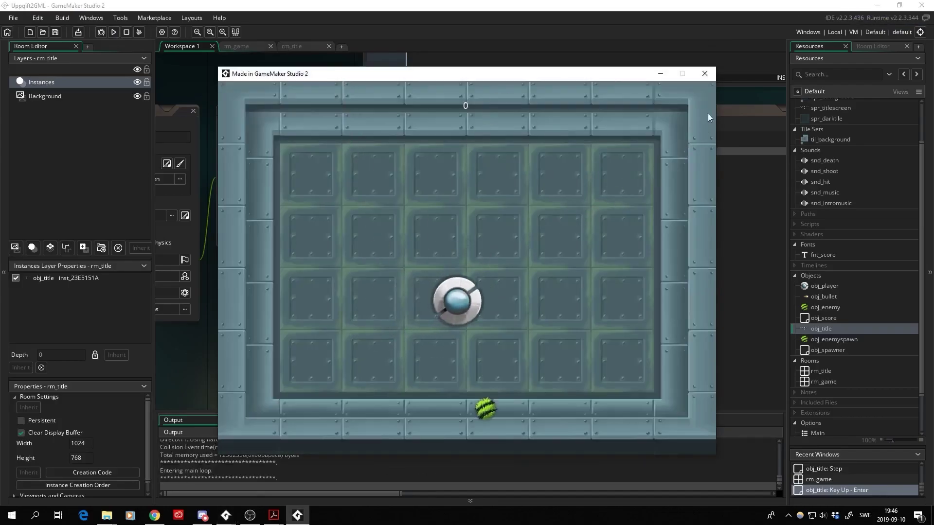
key("w")
key("a")
left_click(705, 74)
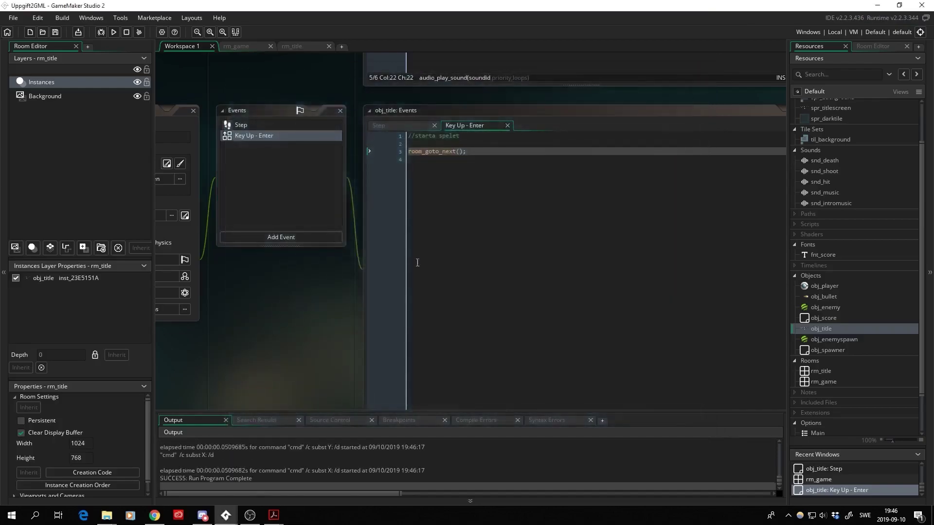
- Open rm_title to check it, return to Workspace 1 and reopen obj_title's object window
left_click(825, 381)
left_click(828, 373)
double_click(828, 374)
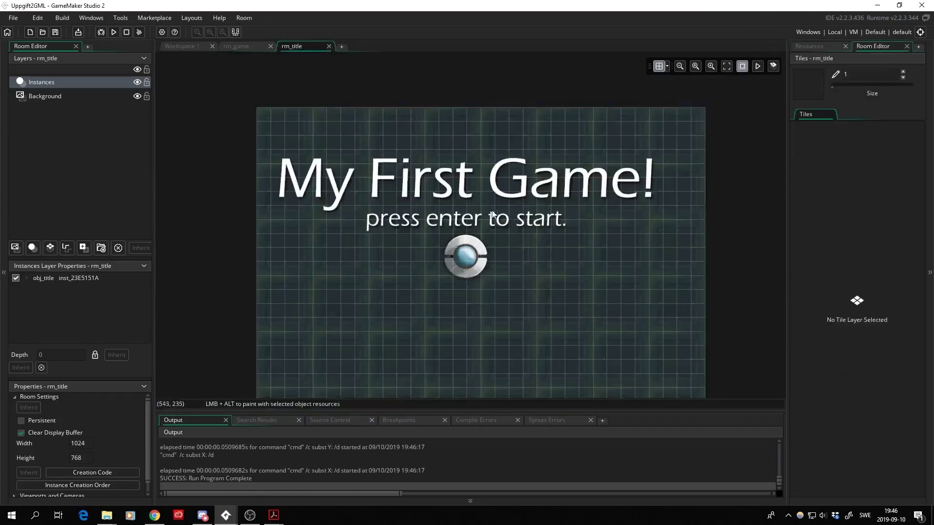
left_click(183, 51)
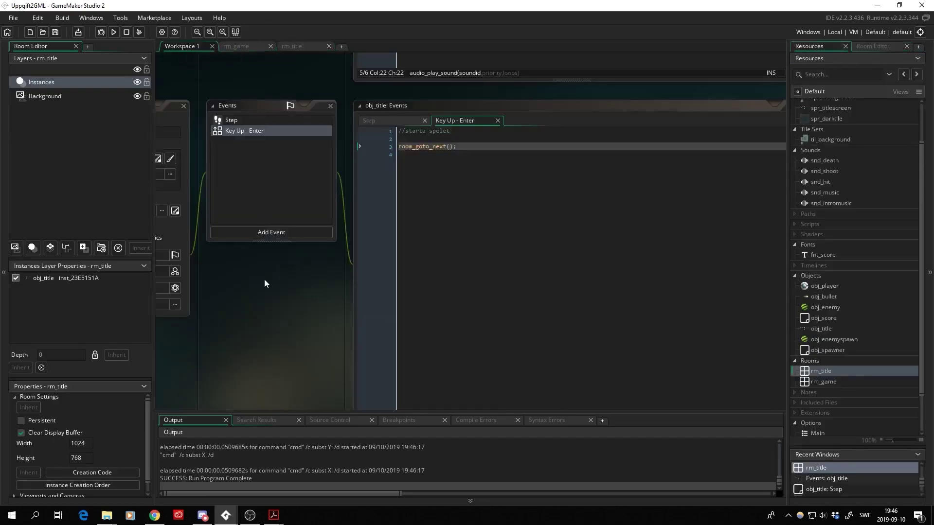
middle_click_drag(274, 281, 374, 292)
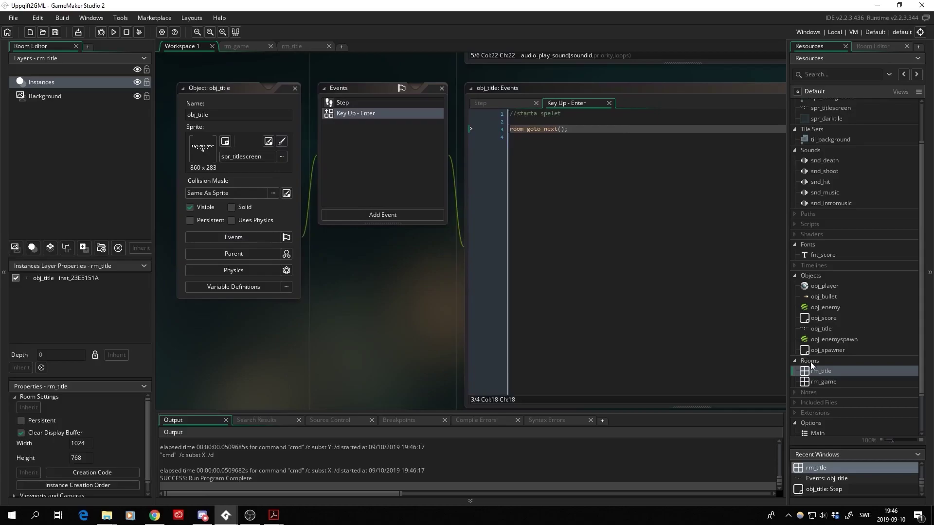
double_click(821, 331)
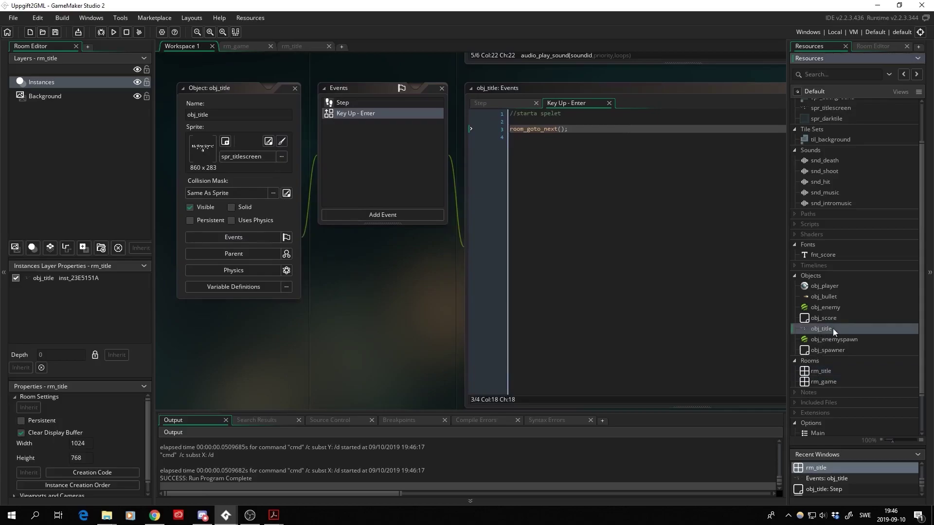
scroll(848, 290, "up", 1)
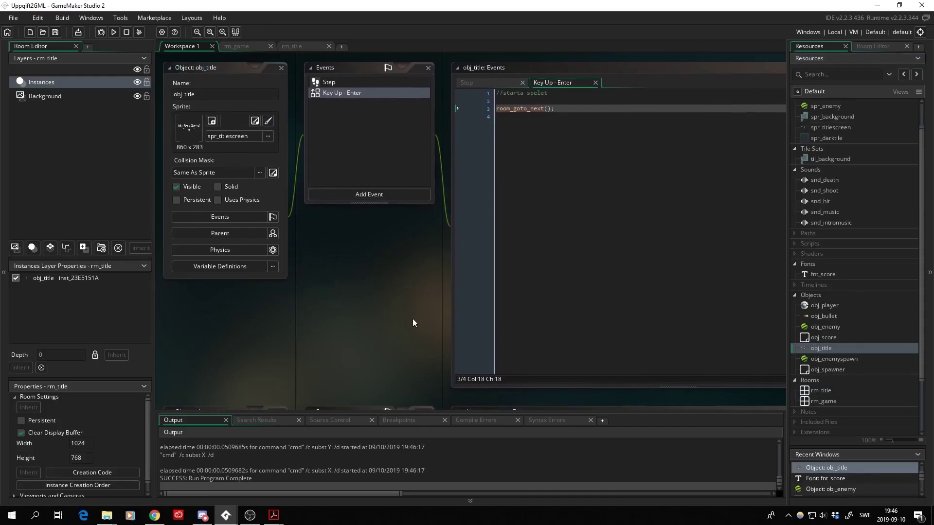
middle_click_drag(408, 297, 333, 334)
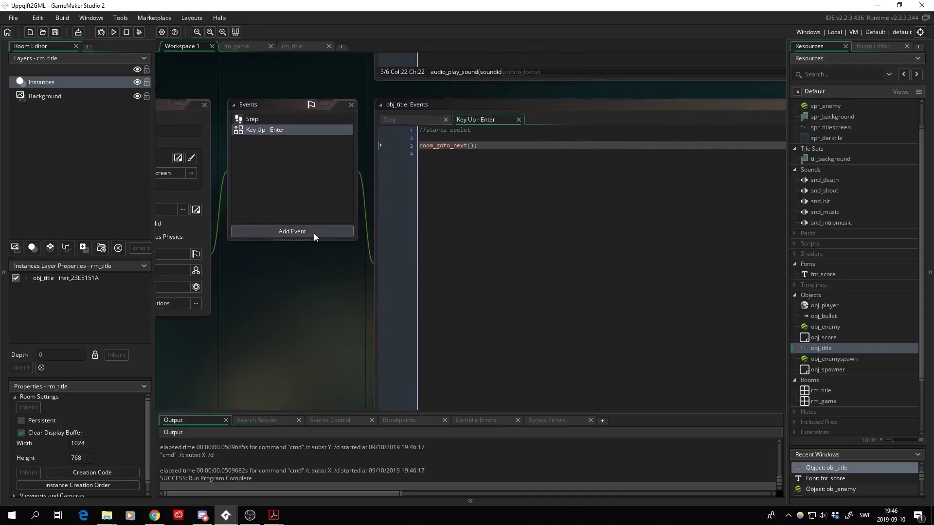
- Add a Create event to obj_title whose code is just image_alpha = 0;
left_click(301, 234)
left_click(326, 240)
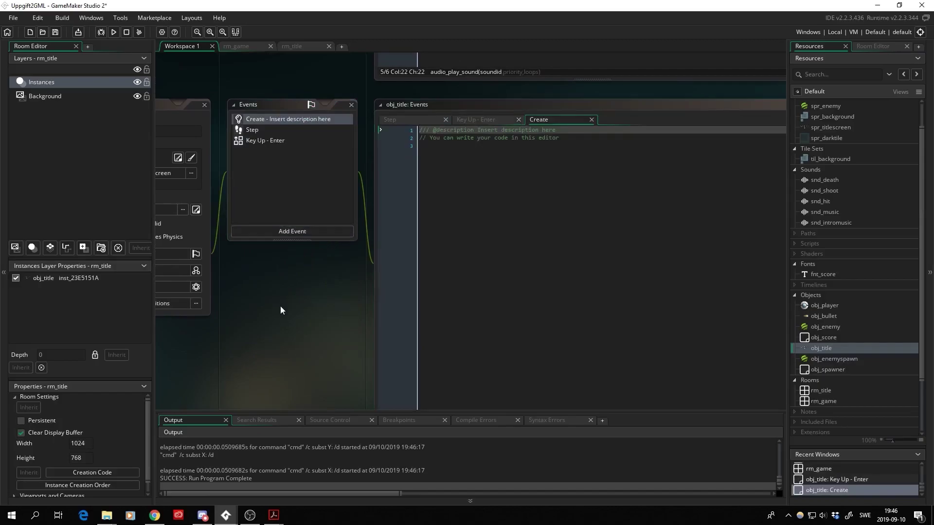
left_click(530, 163)
key("ctrl+shift+Home")
key("BackSpace")
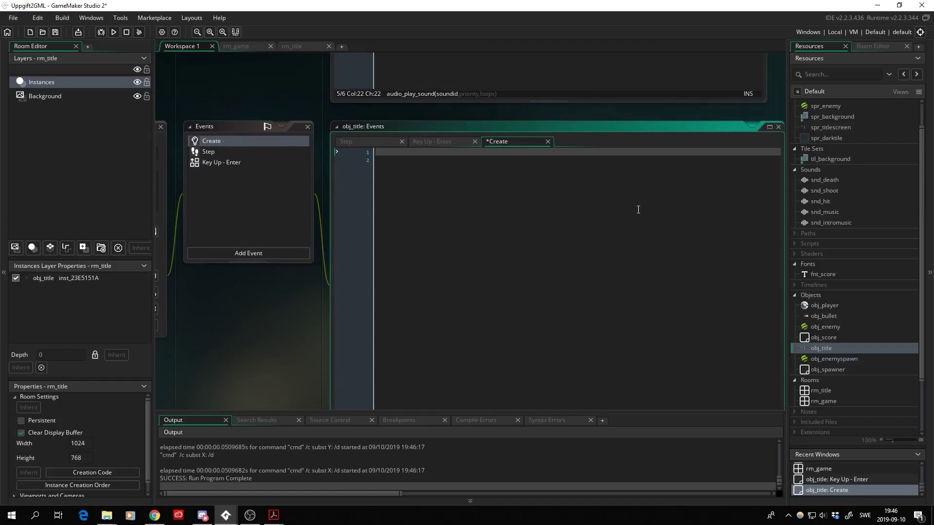
type("image")
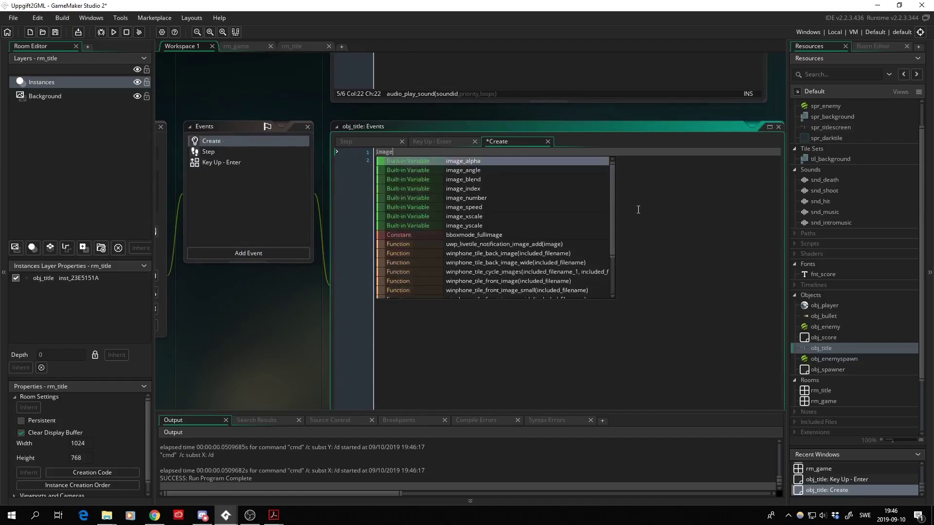
type("_alph")
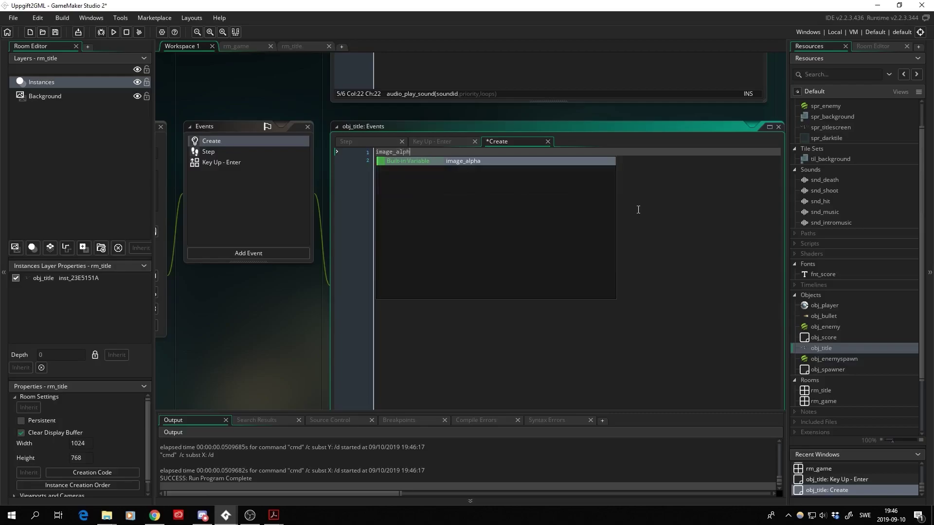
type("a = ")
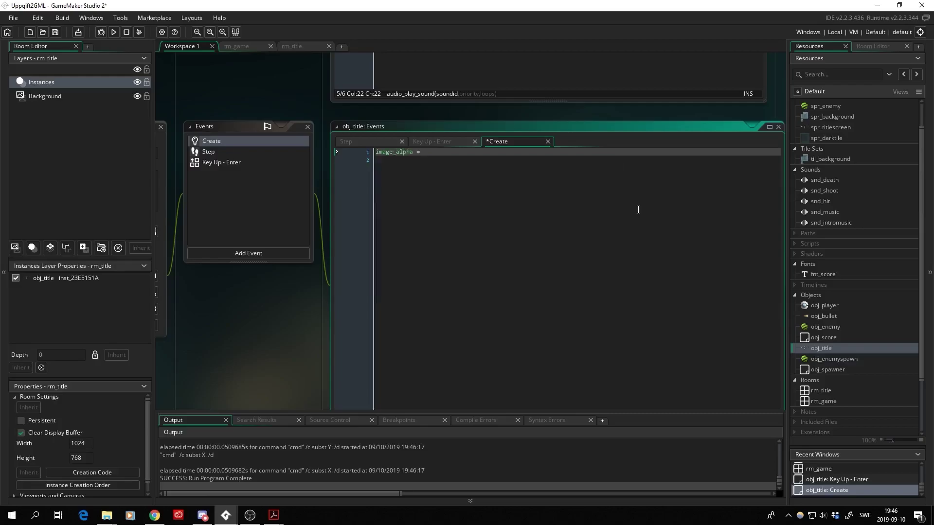
type("0")
type(";")
- Recentre the editors and open the rm_title room to check the title layout
left_click(245, 316)
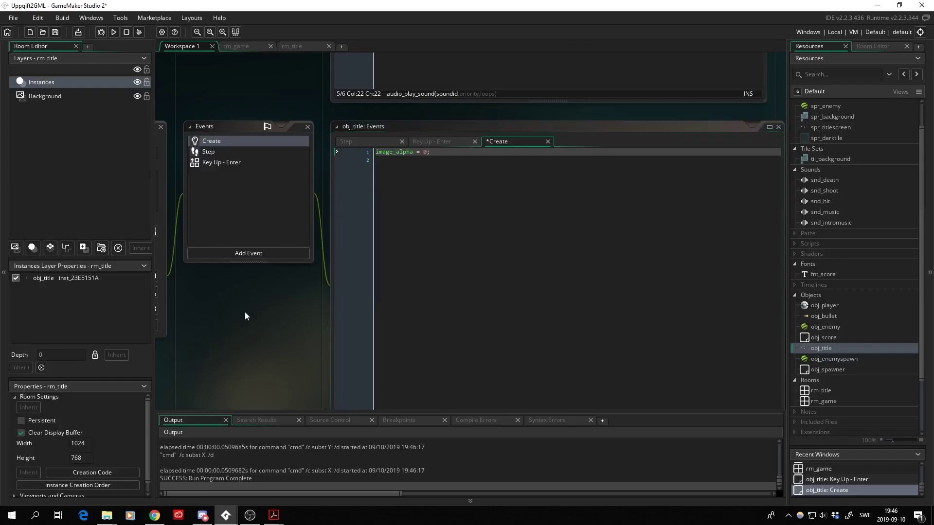
middle_click_drag(245, 316, 266, 314)
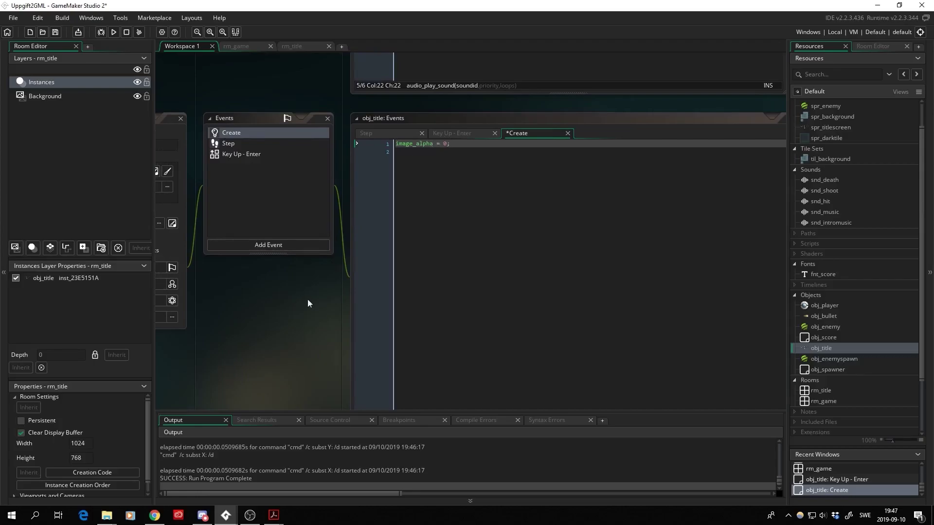
left_click(462, 144)
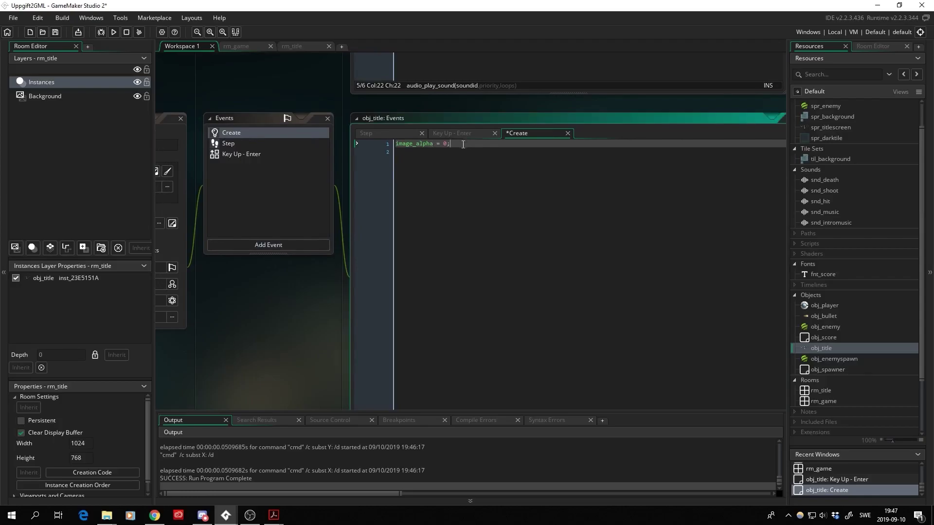
double_click(822, 391)
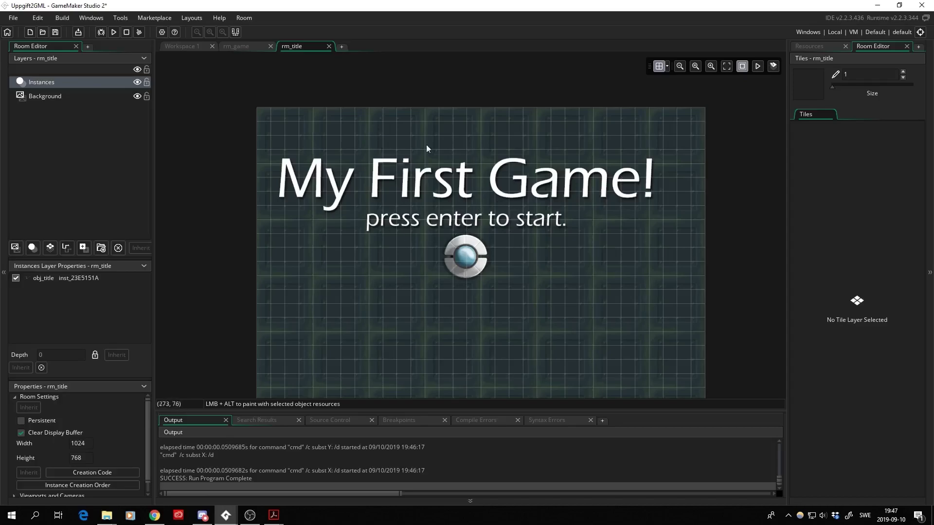
- Below image_alpha = 0; in obj_title's Create code, add x = room_width/2 and y = room_height/2
left_click(181, 49)
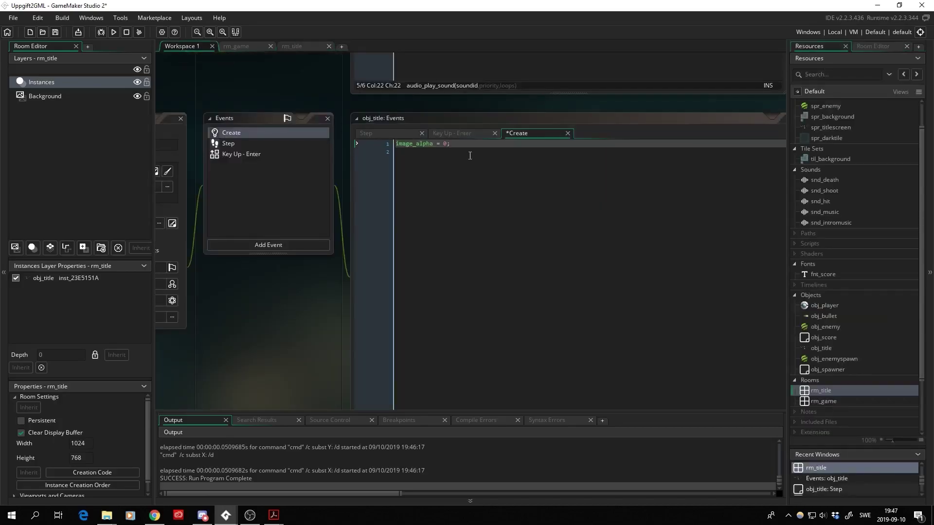
left_click(464, 144)
key("Return")
key("Return")
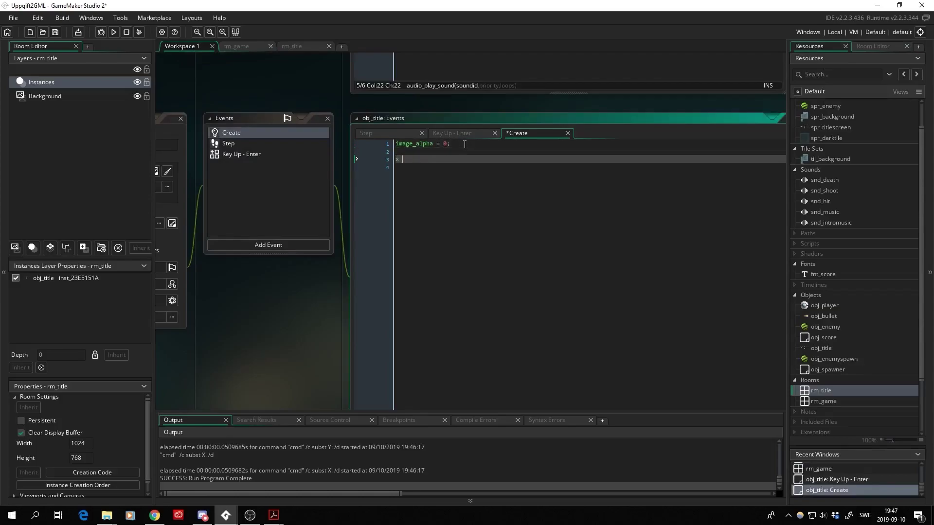
type("= ")
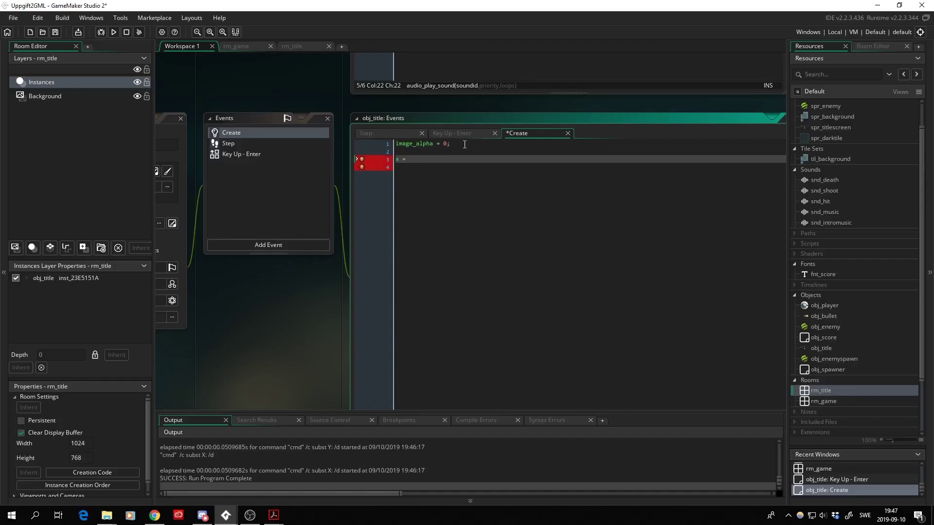
type("room")
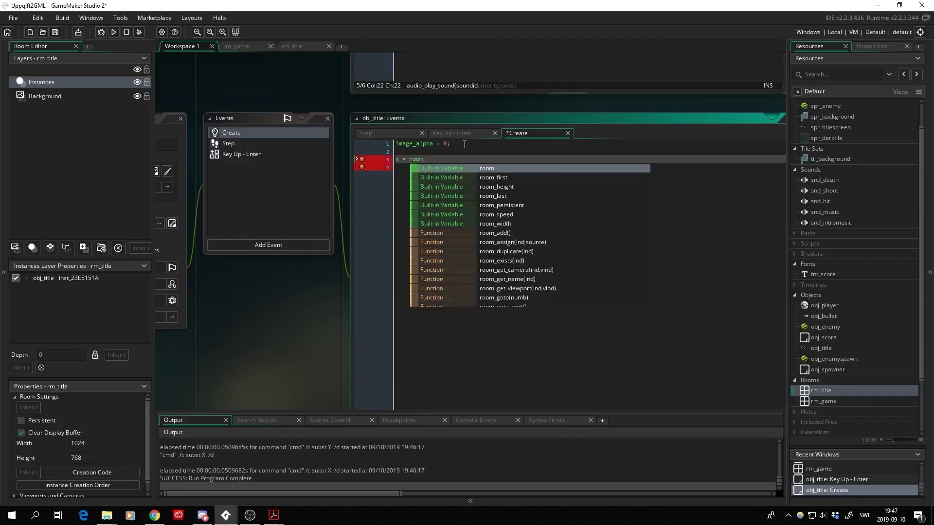
type("_")
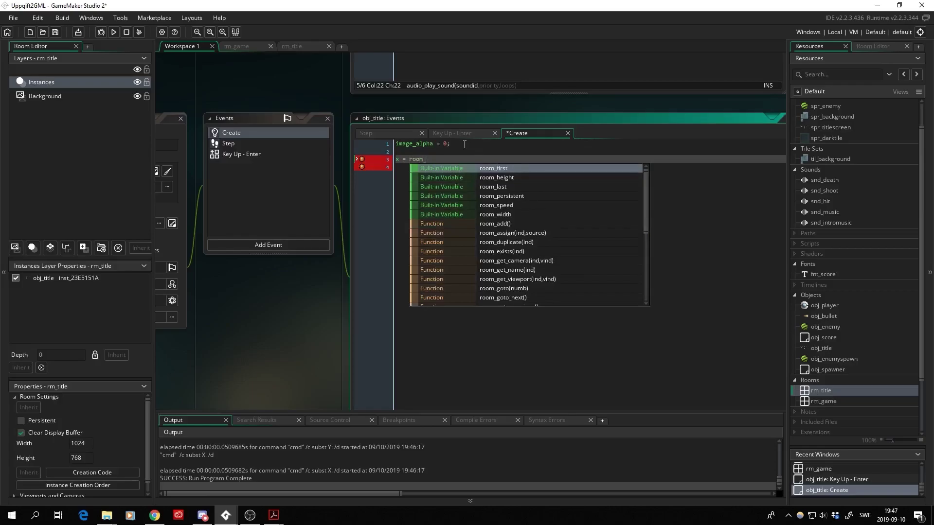
type("widt")
key("Return")
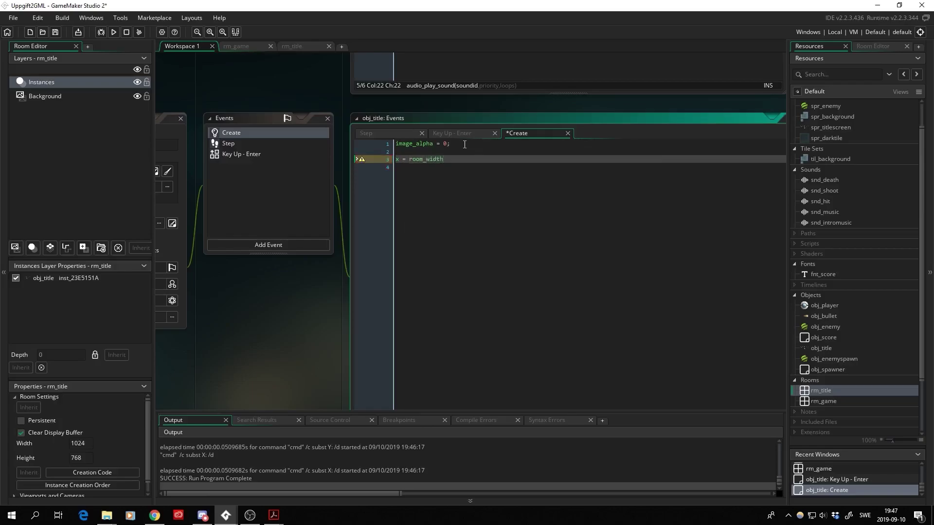
type("/2")
key("Return")
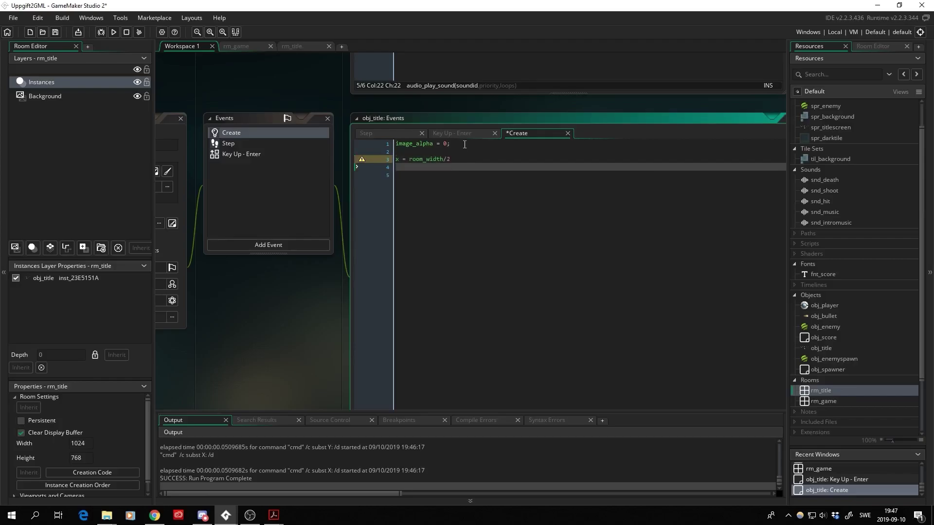
type("y = ")
type("ro")
type("om_h")
key("Return")
type("2")
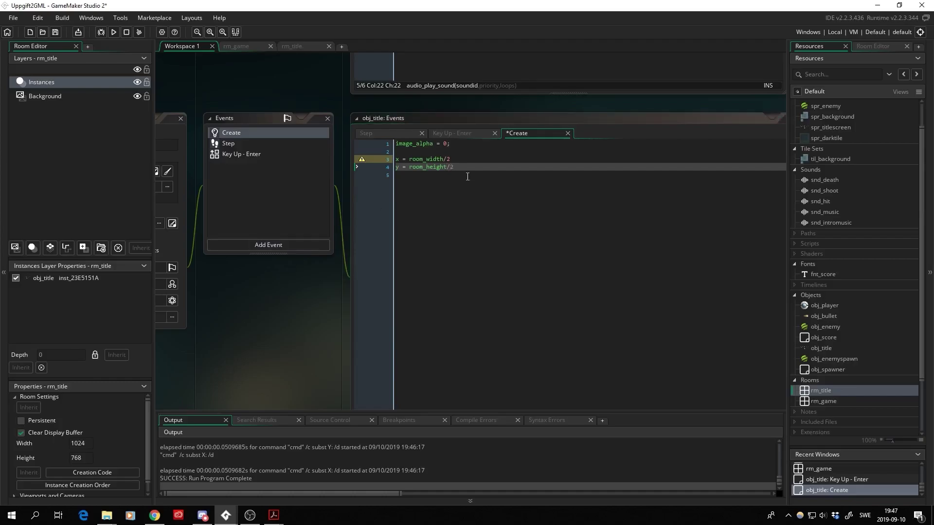
type(";")
key("Up")
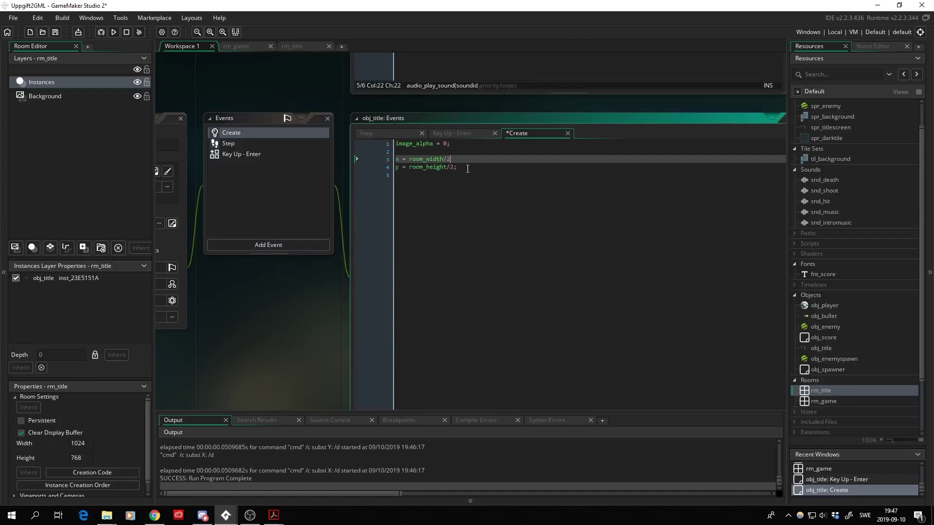
type(";")
- Check the rm_title room's size, then return to obj_title's code and its Events list
left_click(274, 295)
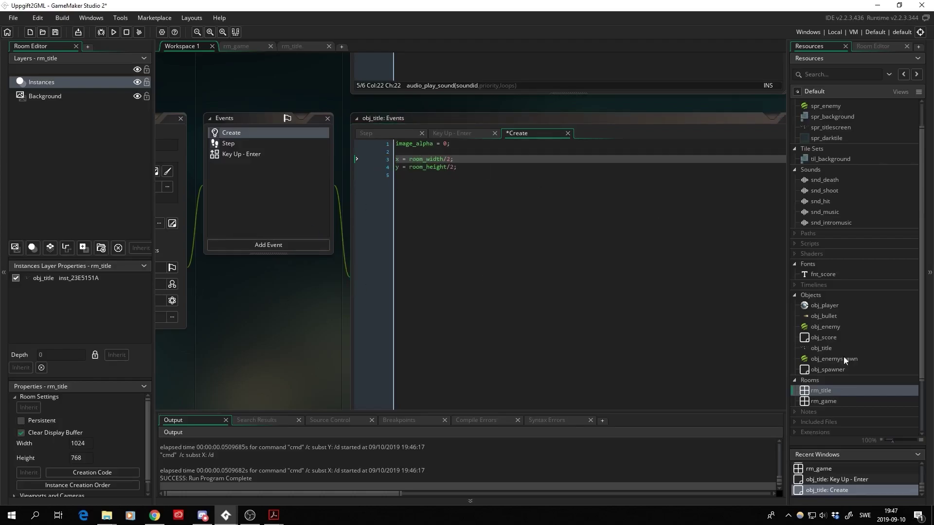
double_click(832, 390)
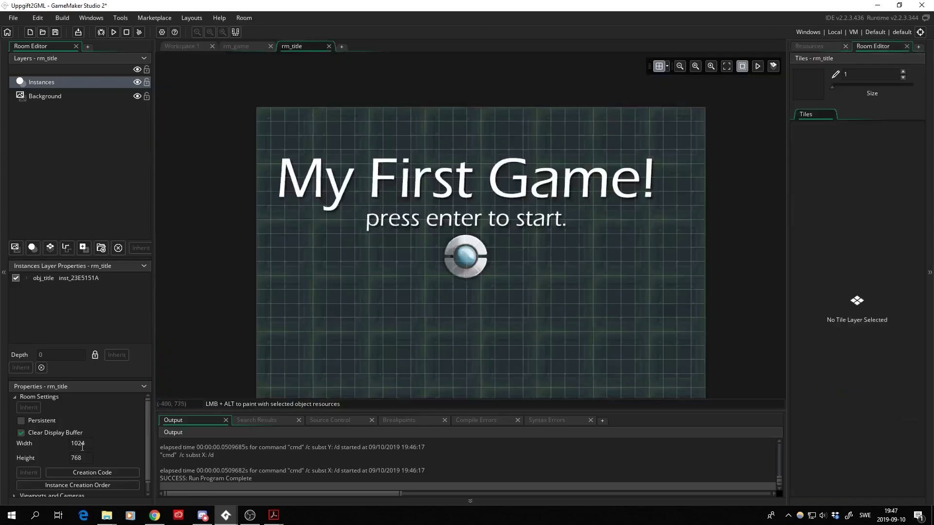
left_click(180, 48)
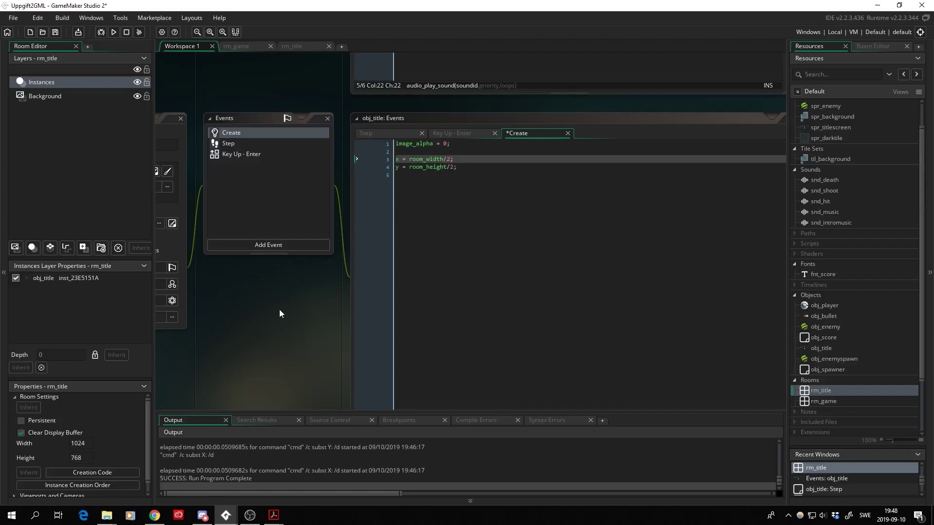
middle_click_drag(261, 331, 311, 289)
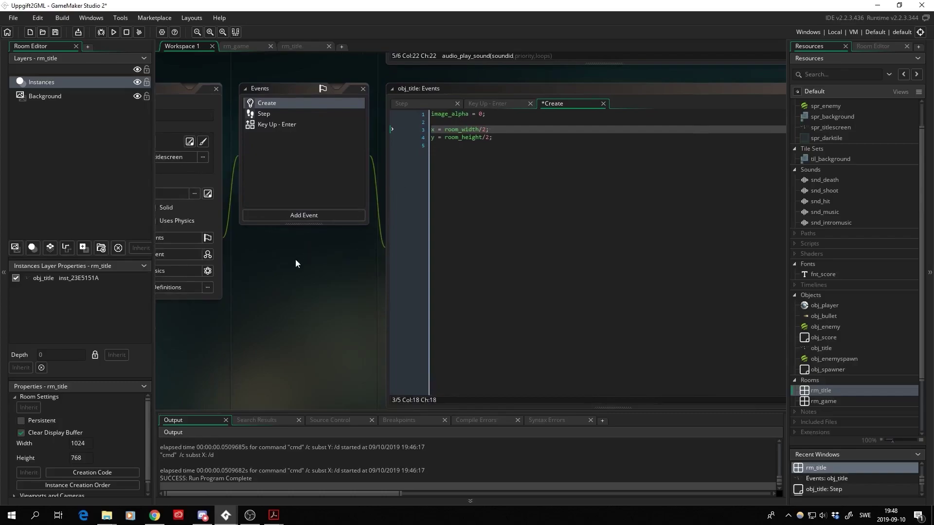
- Open obj_title's Step event code and centre it in the workspace
left_click(271, 116)
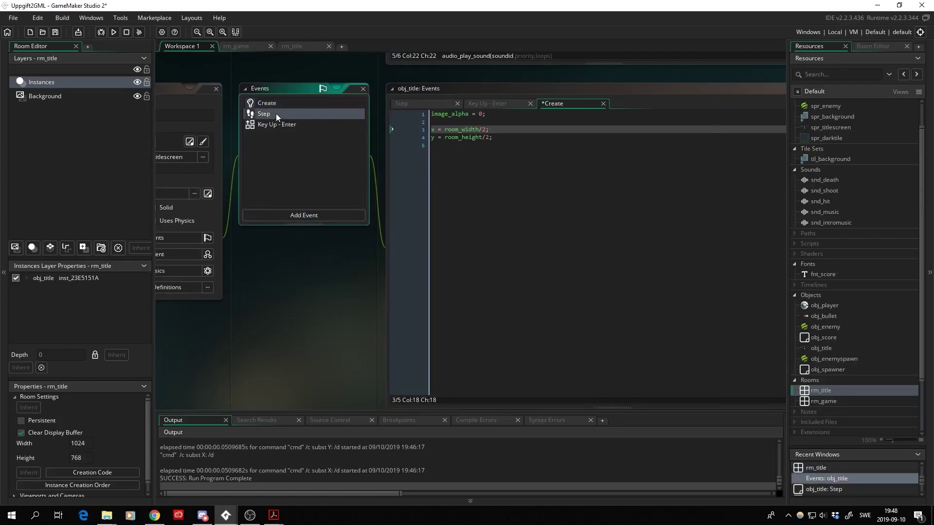
double_click(276, 113)
middle_click_drag(163, 302, 230, 307)
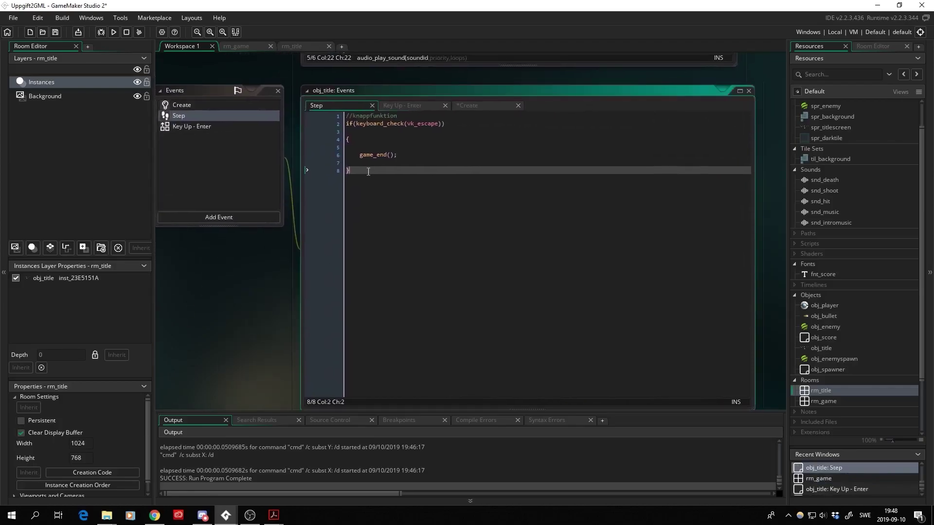
- Add image_alpha = min(image_alpha+0.005,1); below the escape check
key("Return")
key("Return")
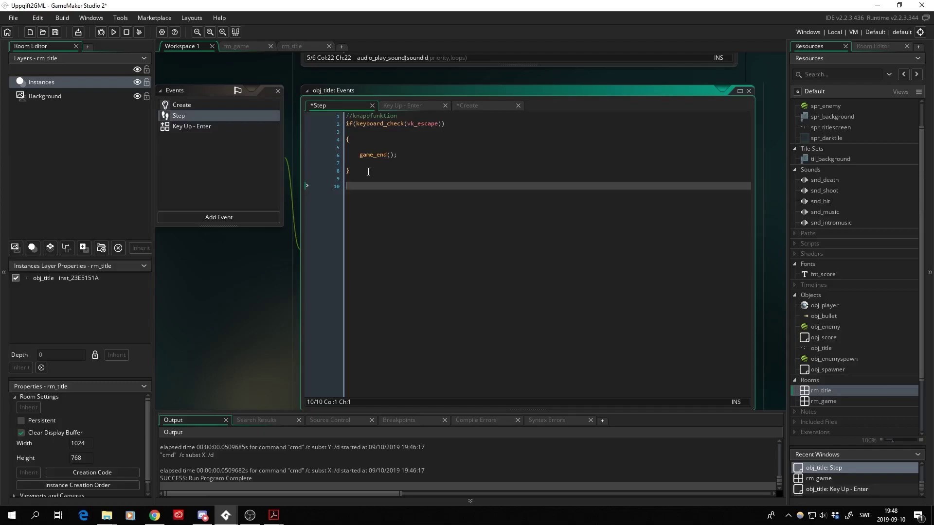
type("image_")
type("al")
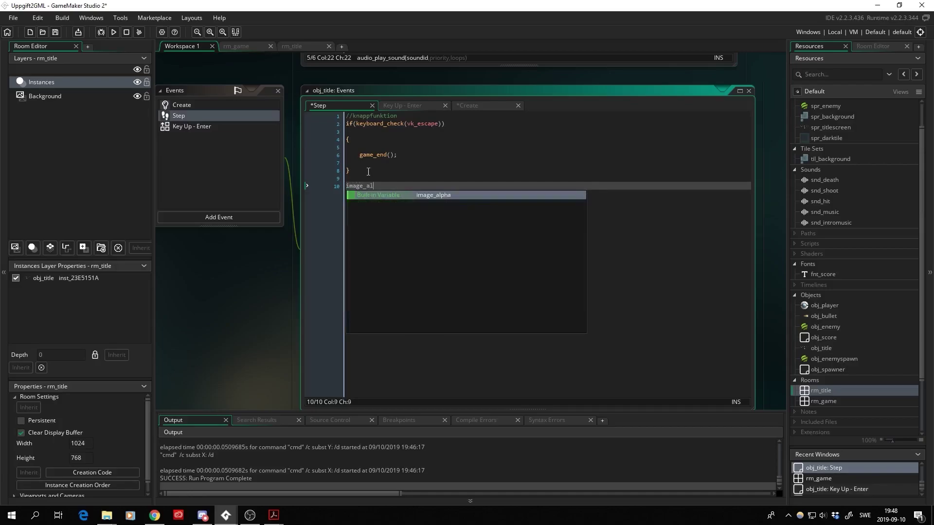
type("p")
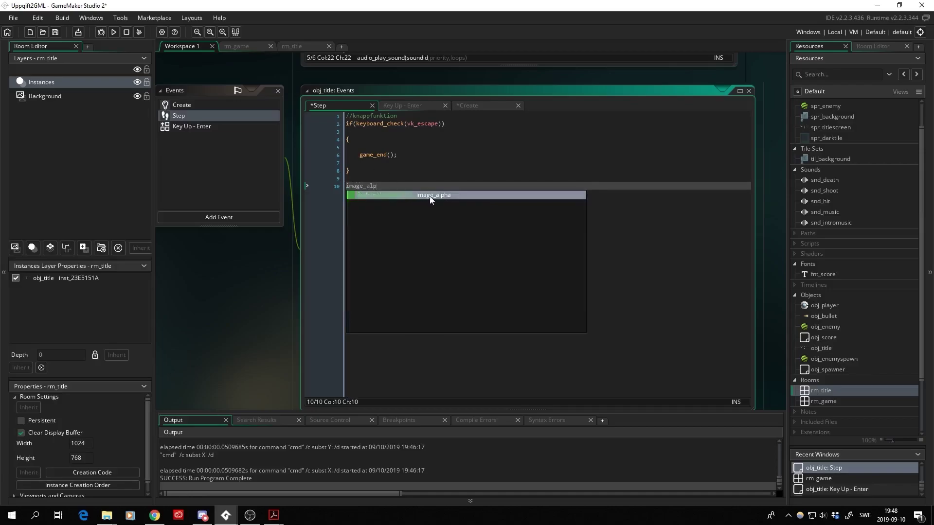
left_click(430, 196)
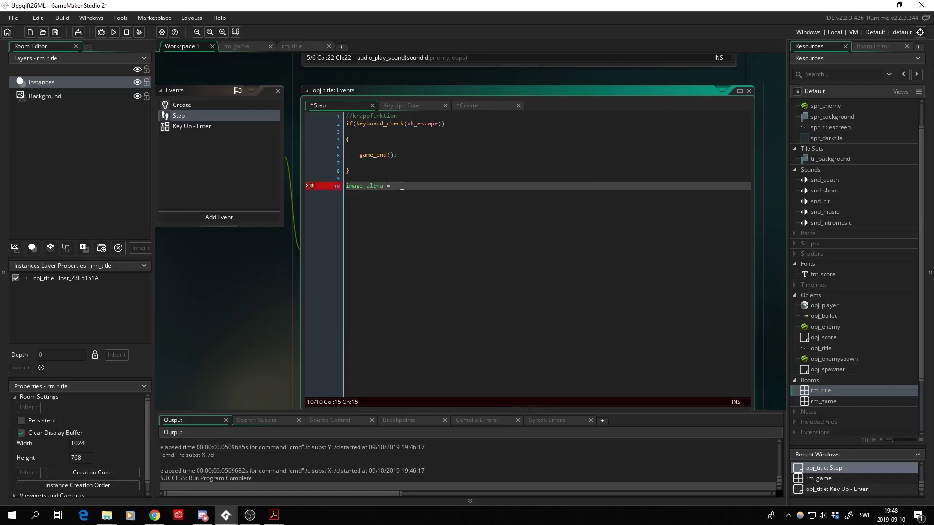
type("min")
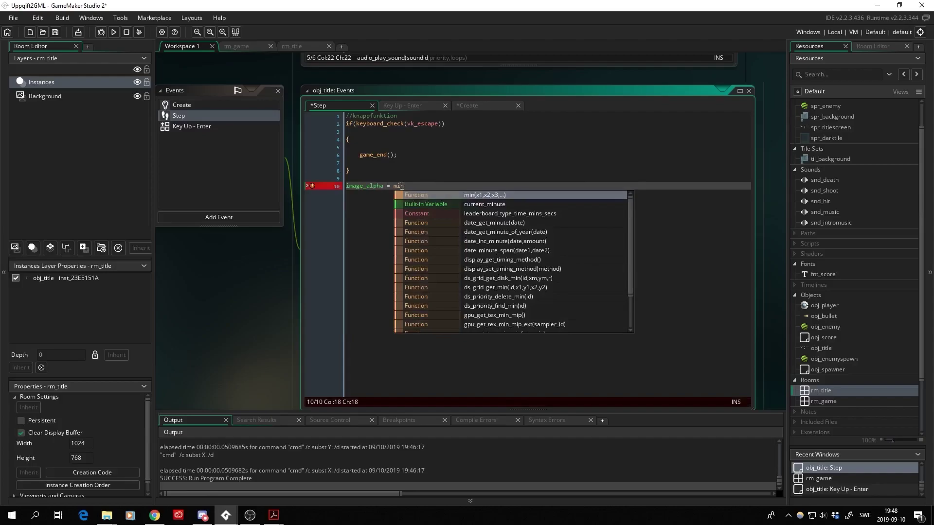
type("()")
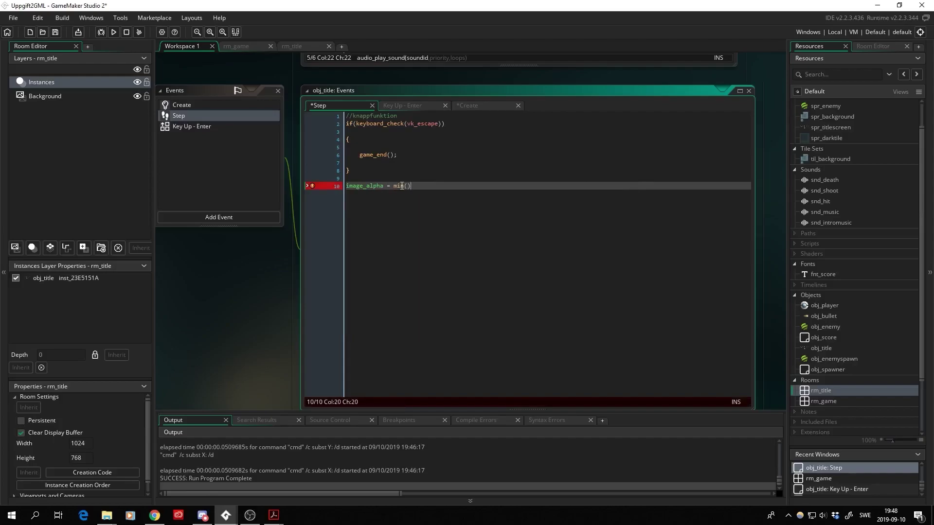
key("Left")
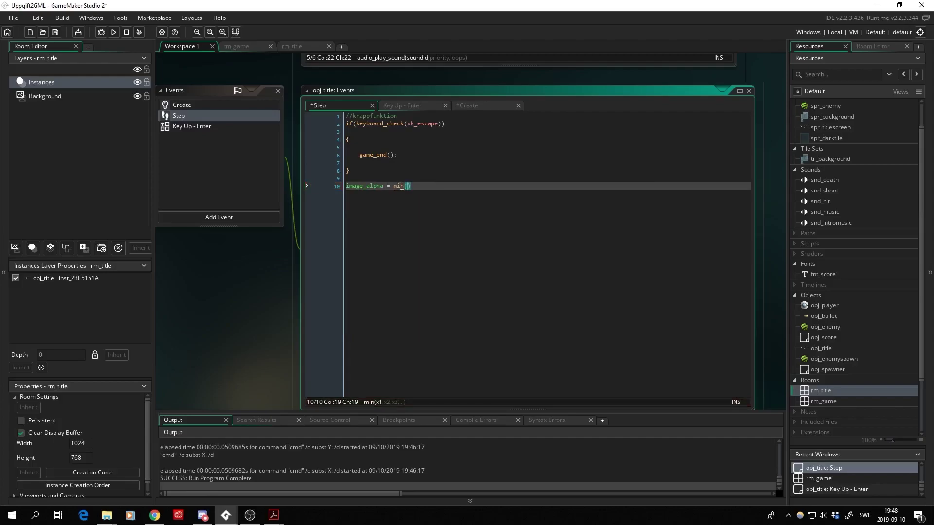
type("imag")
key("Return")
key("Right")
key("Right")
type("+")
type("0.0")
type("05")
type(",")
type("1)")
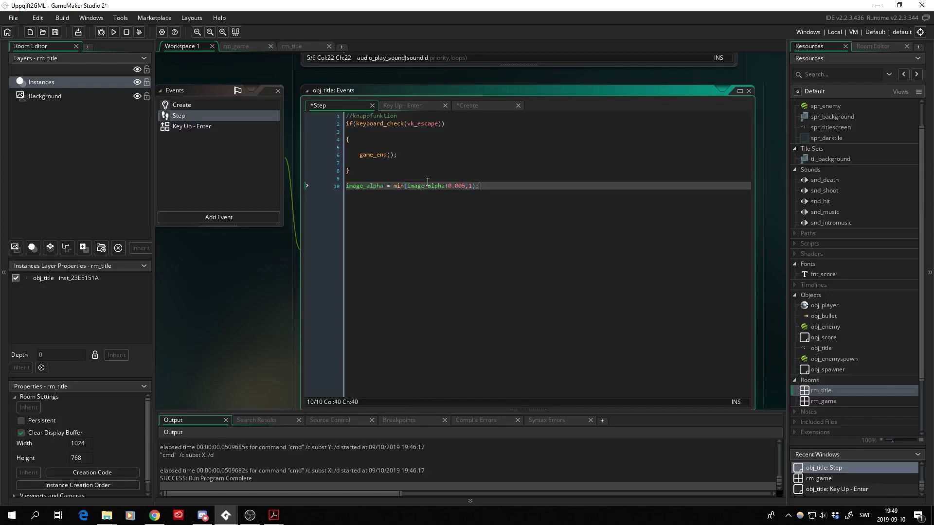
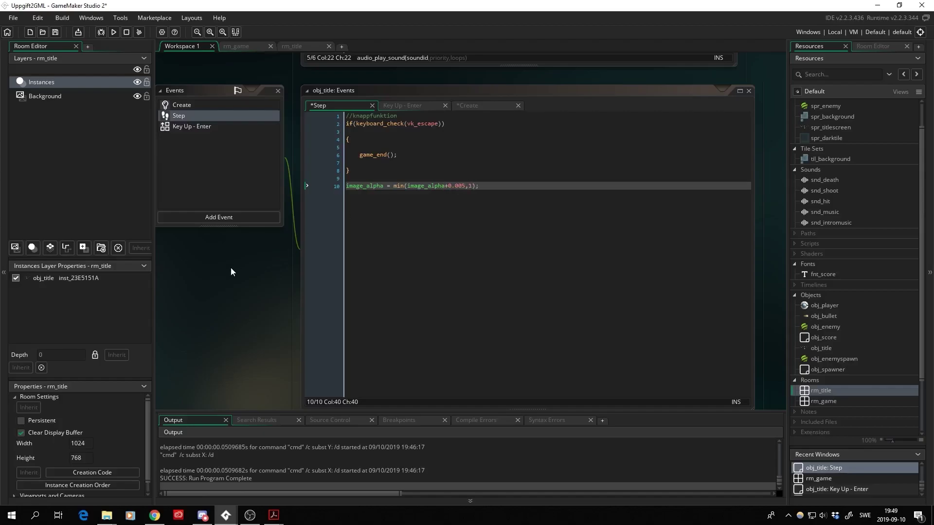
- Save the project, test-run the game to watch the title screen fade in, then close it
mouse_move(236, 267)
middle_mouse_down()
mouse_move(287, 258)
mouse_move(285, 284)
middle_mouse_up()
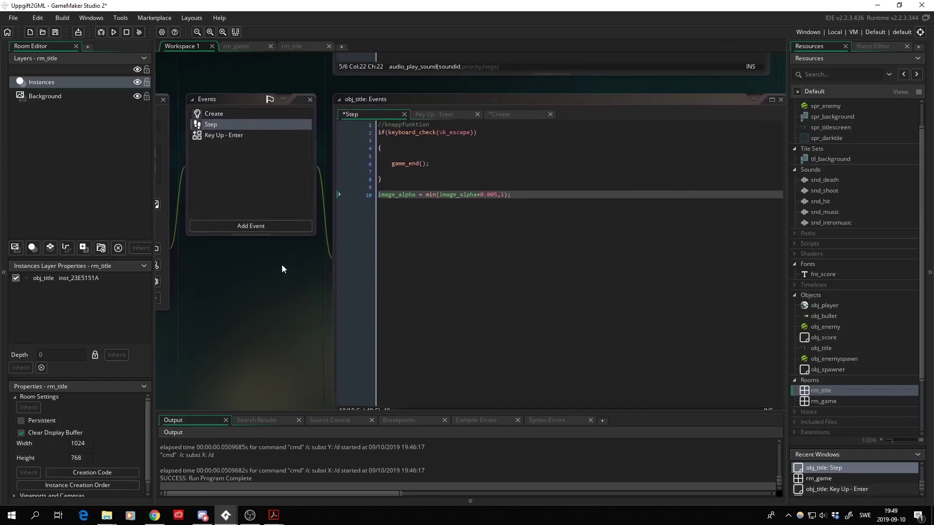
left_click(13, 17)
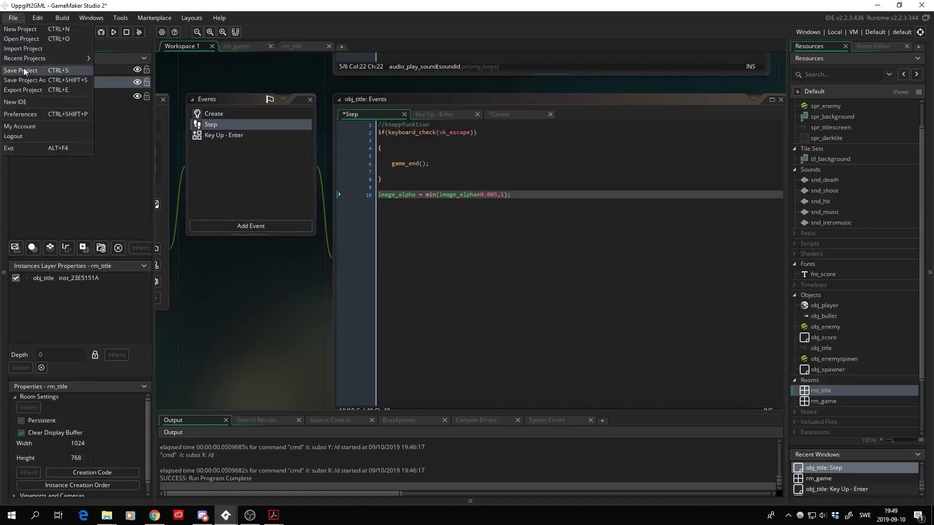
left_click(23, 70)
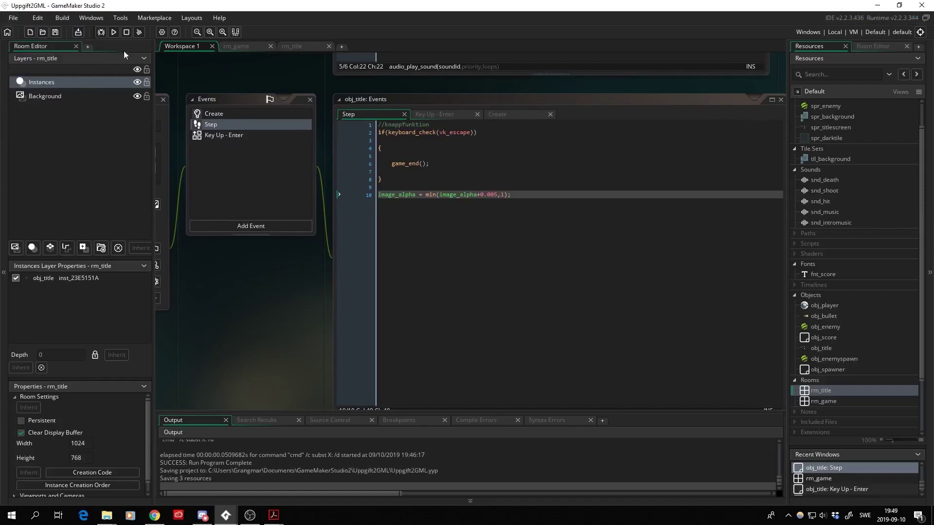
left_click(114, 32)
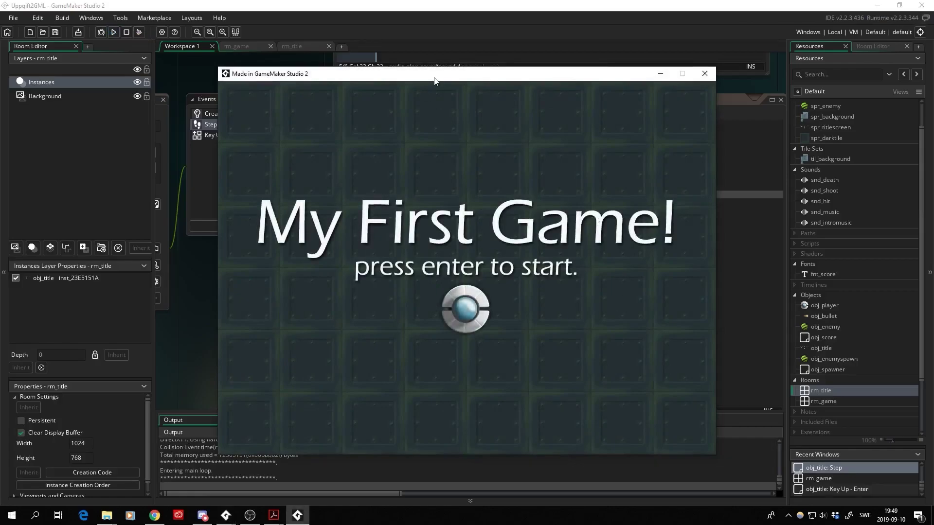
left_click(704, 73)
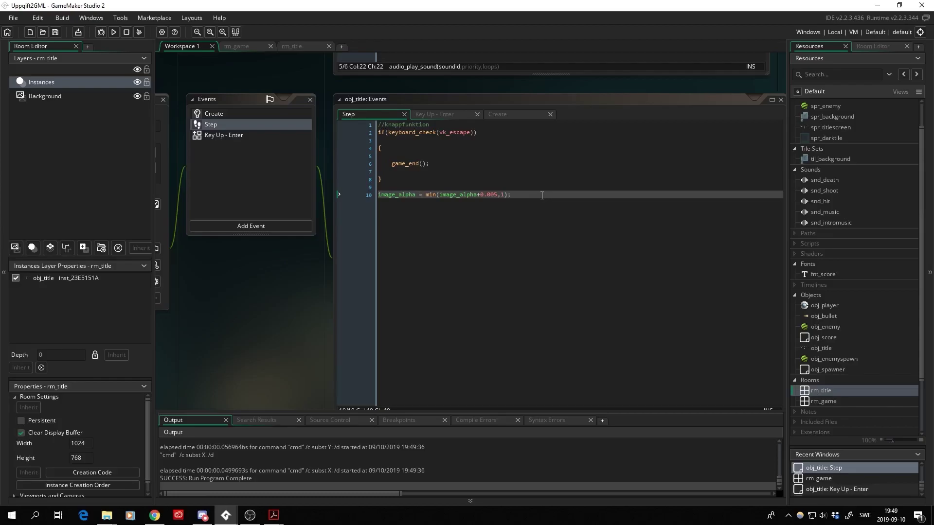
- Add audio_play_sound(snd_intromusic, 1000, true); on line 6 of obj_title's Create event
left_click(210, 116)
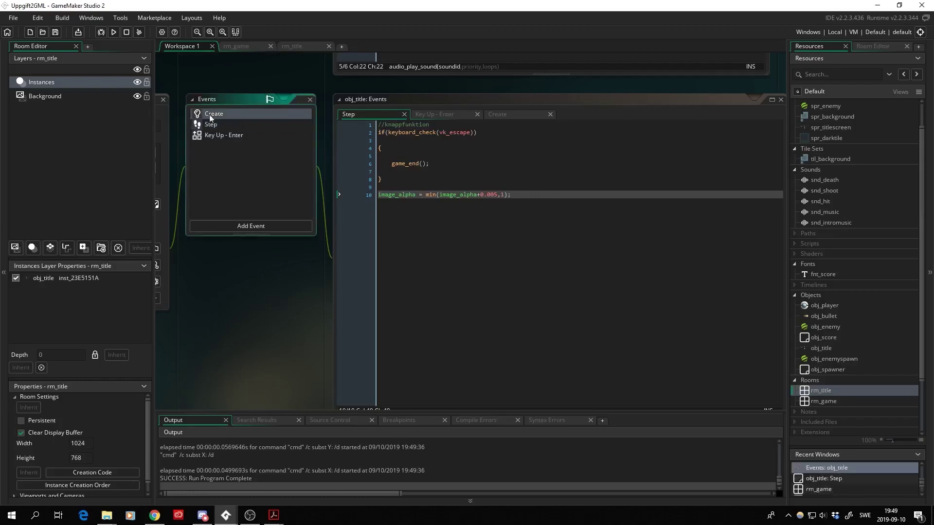
double_click(212, 116)
left_click(447, 148)
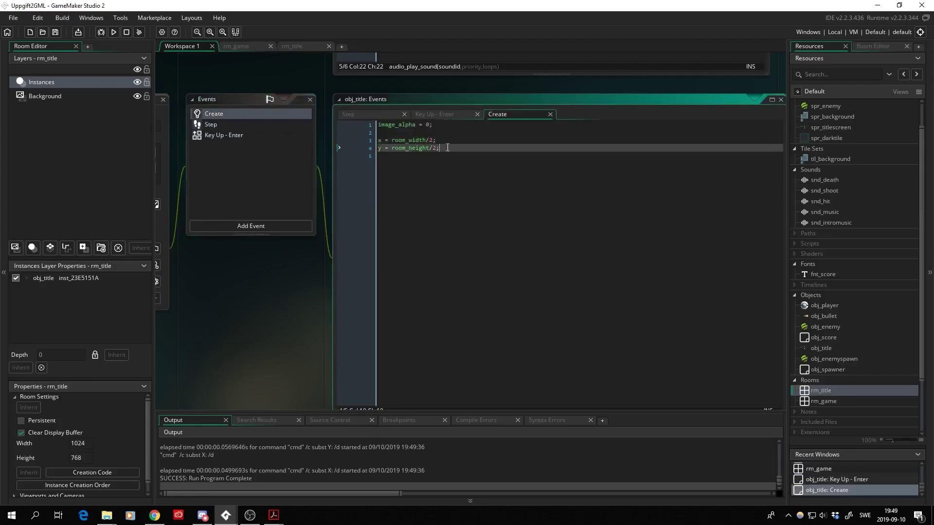
key("Return")
key("Return")
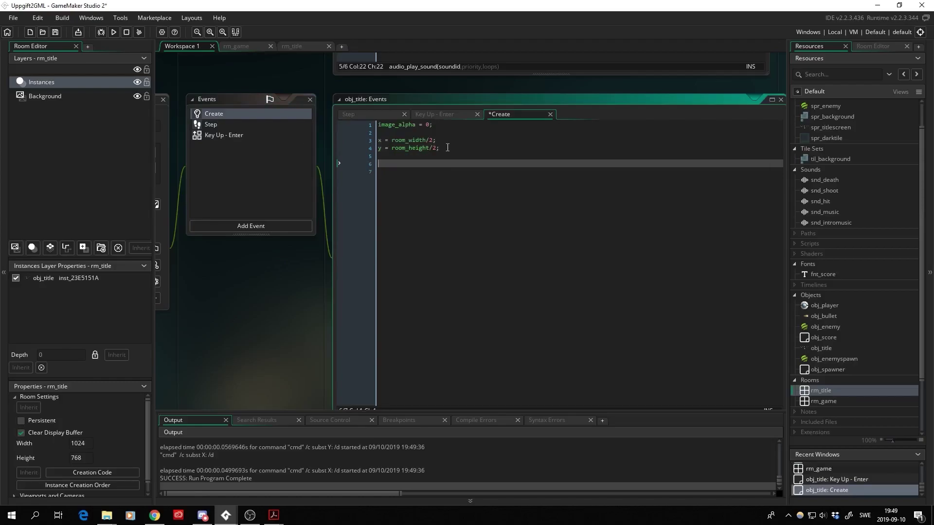
type("audio")
type("_play_so")
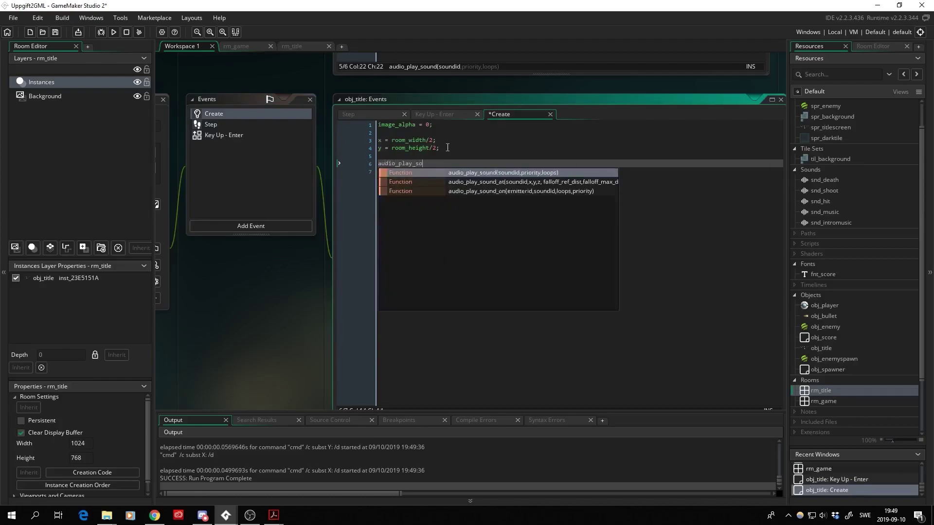
type("und()")
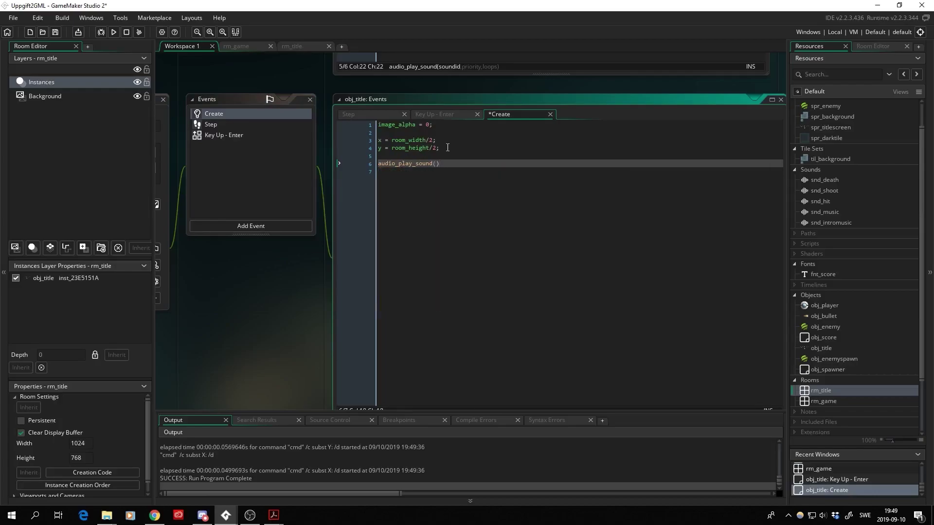
key("Left")
type("snd")
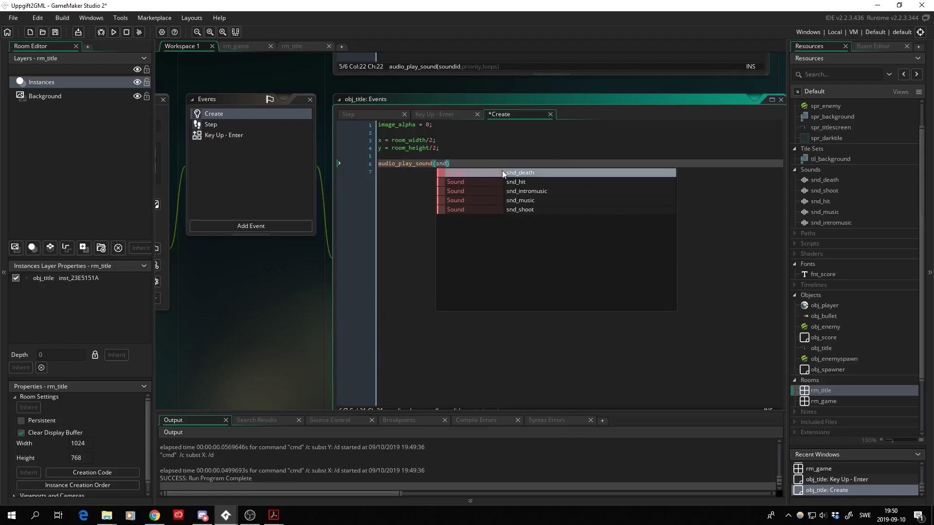
left_click(530, 192)
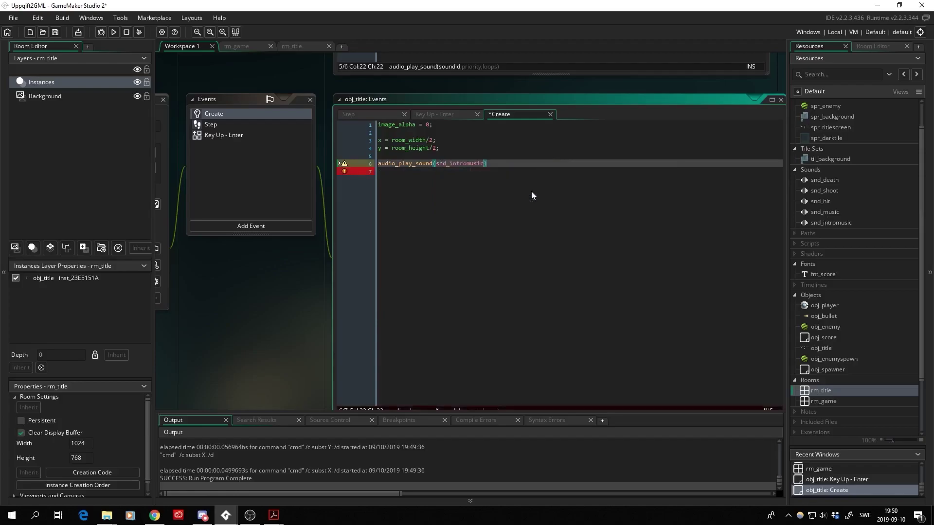
type(", ")
type("1000")
type(", ")
type("true")
left_click(546, 163)
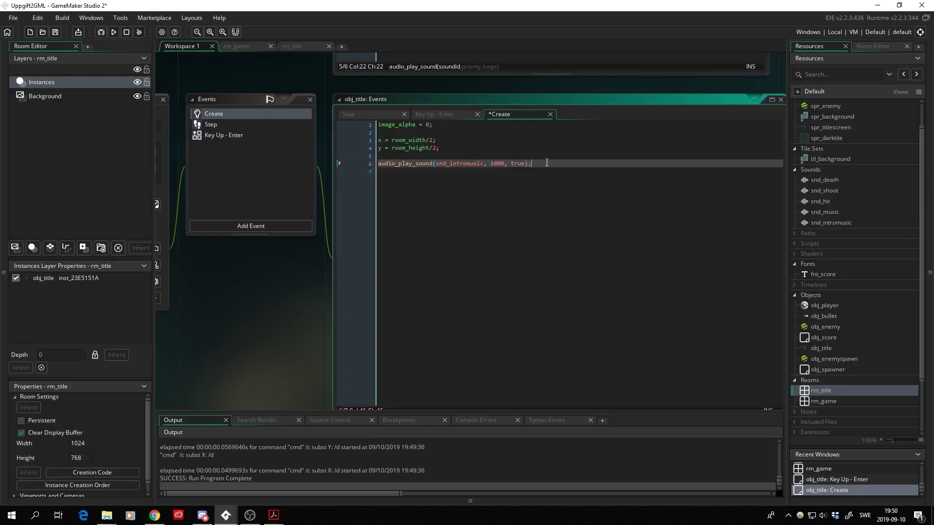
- Run the game, start from the title screen, move with WASD and shoot enemies, then close it
left_click(114, 32)
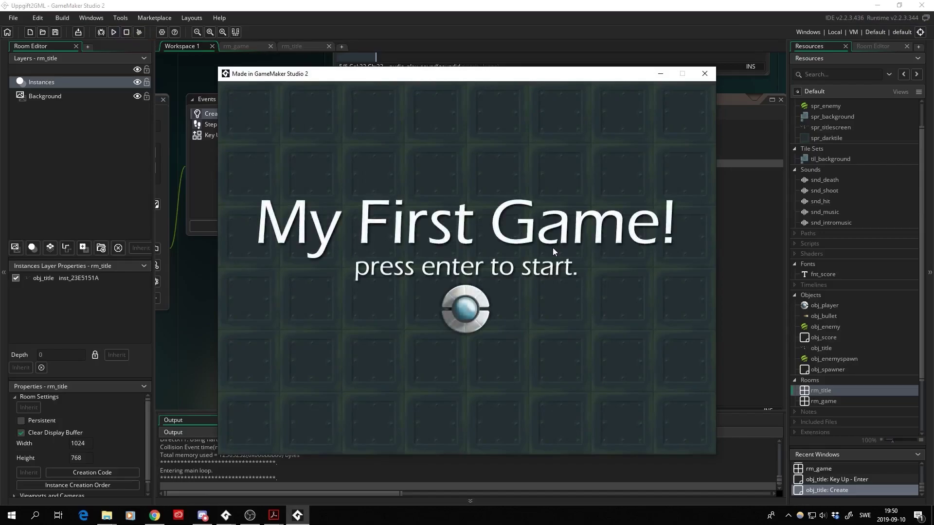
key("Return")
key("s")
key("a")
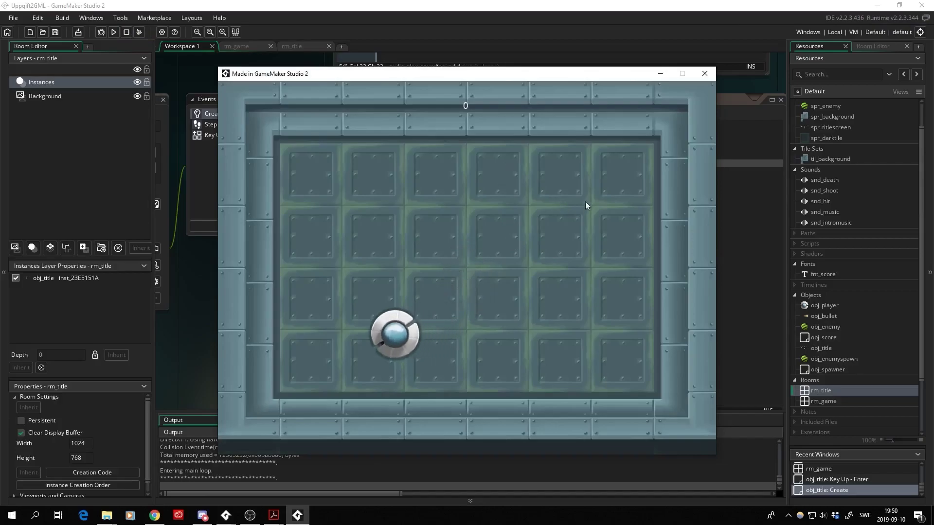
left_click(584, 201)
key("d")
key("w")
left_click(471, 393)
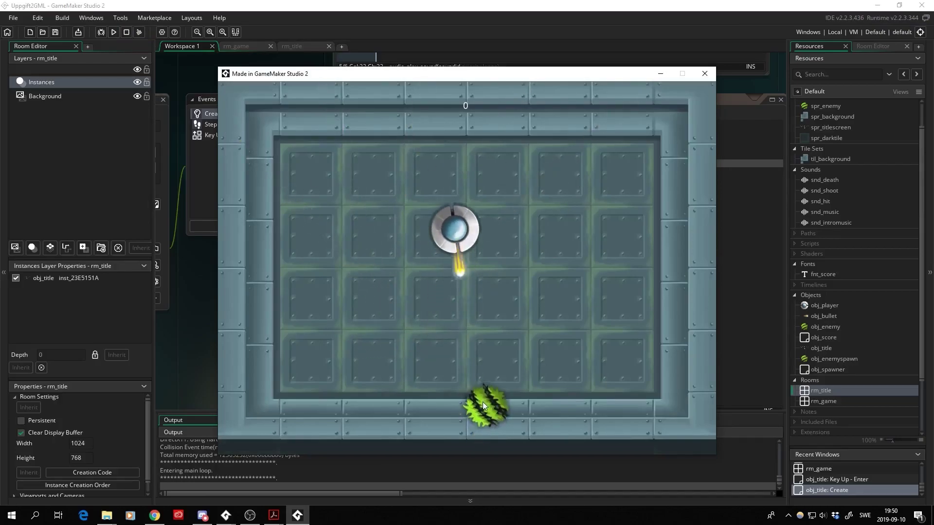
left_click(483, 402)
key("d")
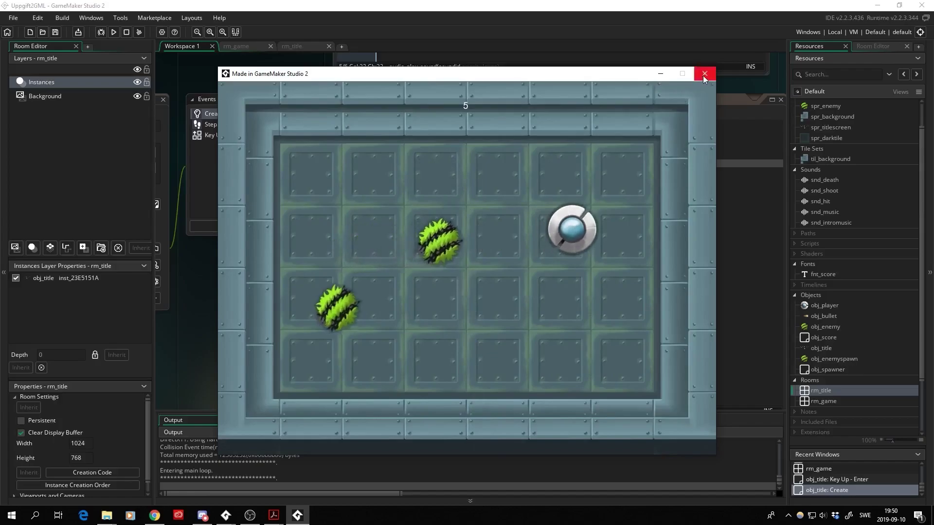
left_click(703, 79)
middle_click_drag(271, 310, 291, 298)
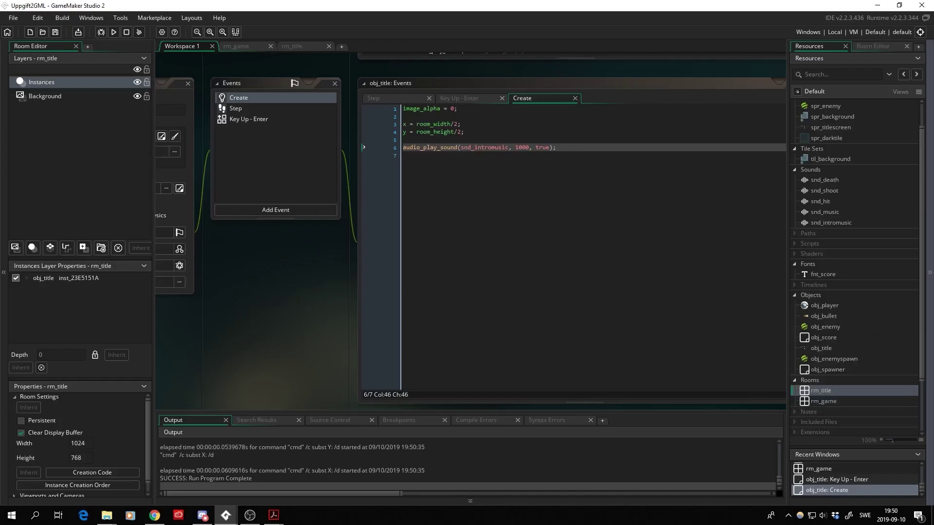
- In obj_player's Step code, write the condition if(keyboard_check(vk_escape)) on line 46
key("alt+Tab")
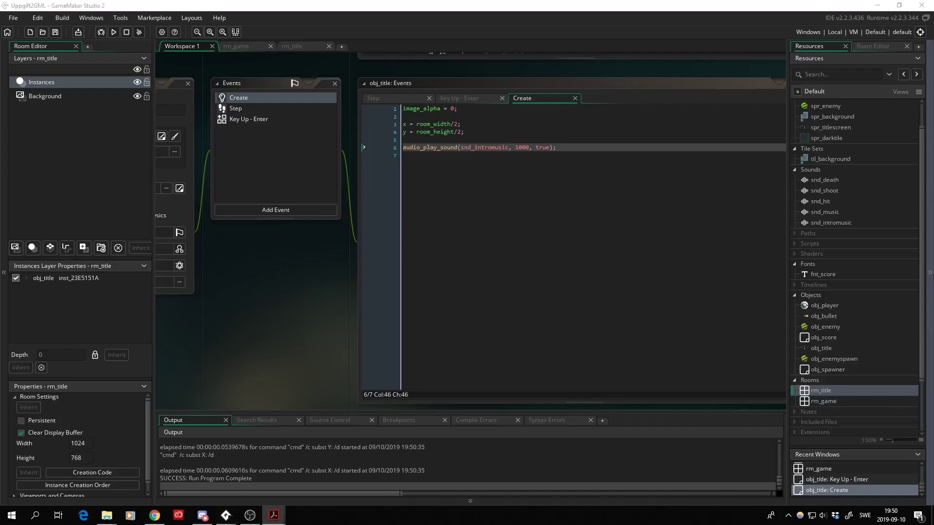
double_click(827, 306)
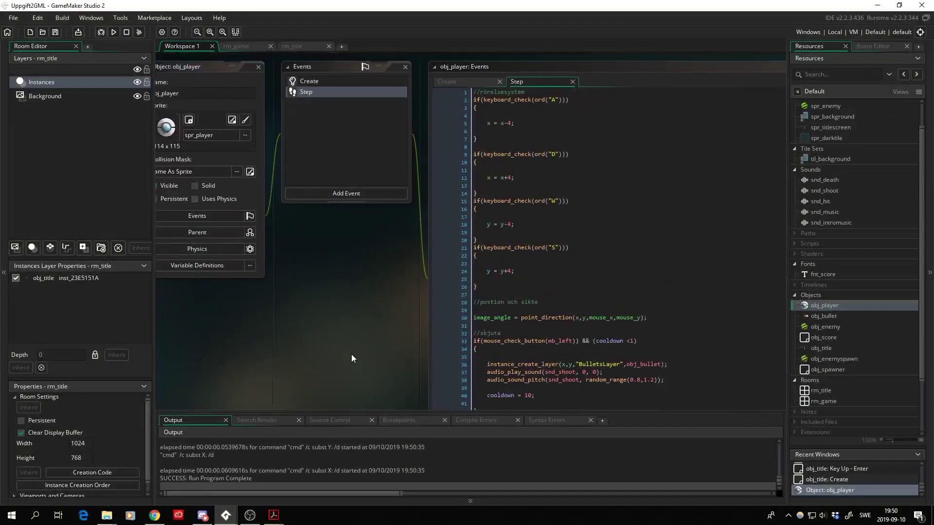
left_click(285, 285)
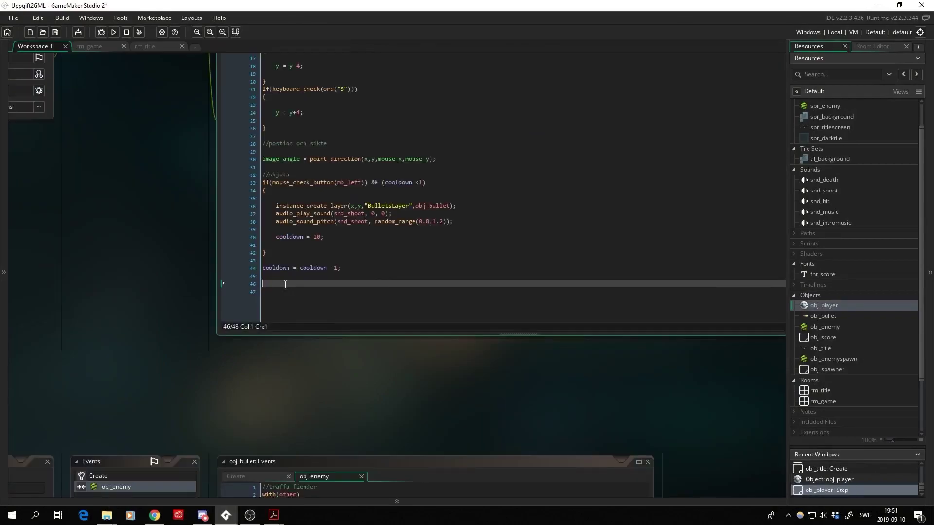
type("if(")
type("keyboard_")
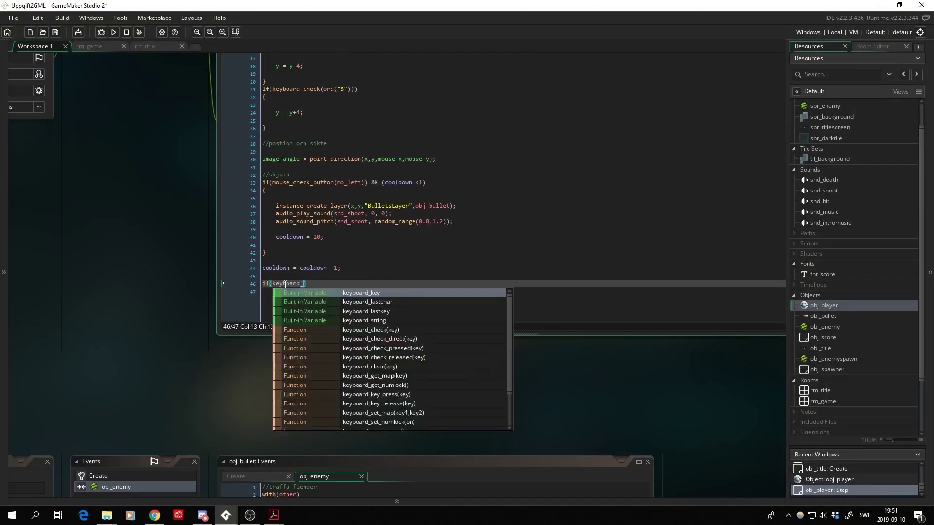
type("check")
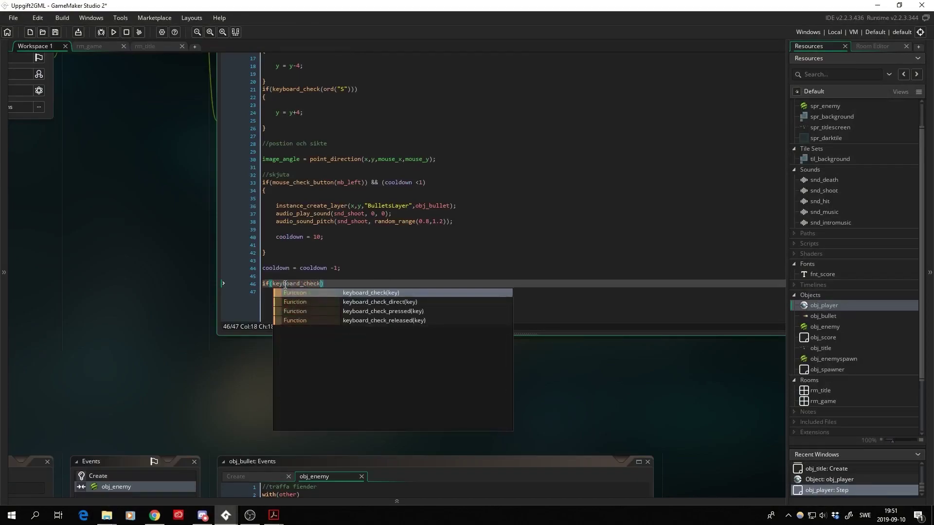
type("(vk")
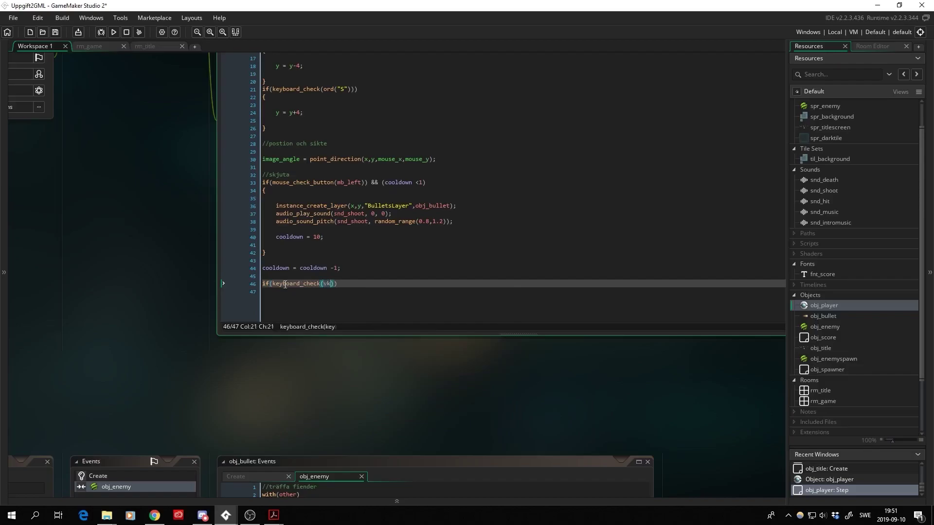
type("_esca")
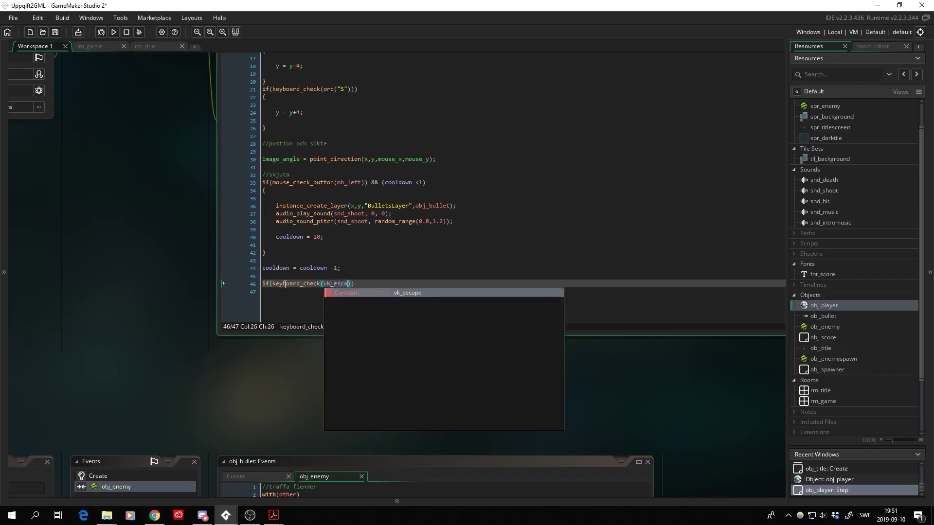
left_click(379, 292)
- Add braces containing game_end(); beneath the Escape check
left_click(376, 282)
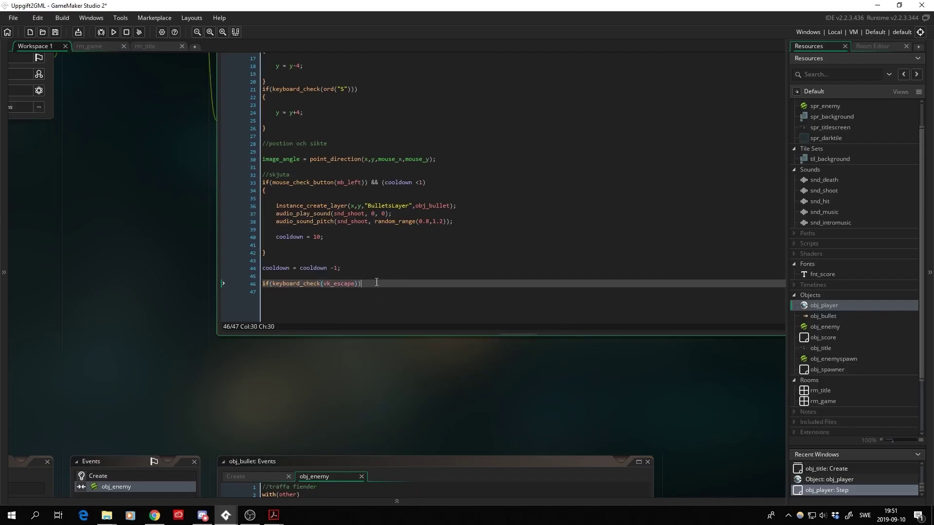
key("Return")
type("{}")
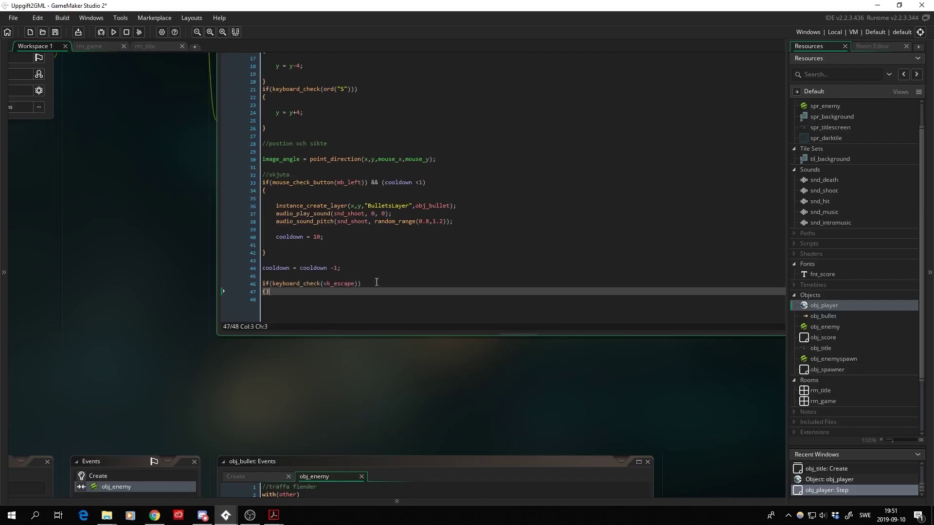
key("Return")
key("Return")
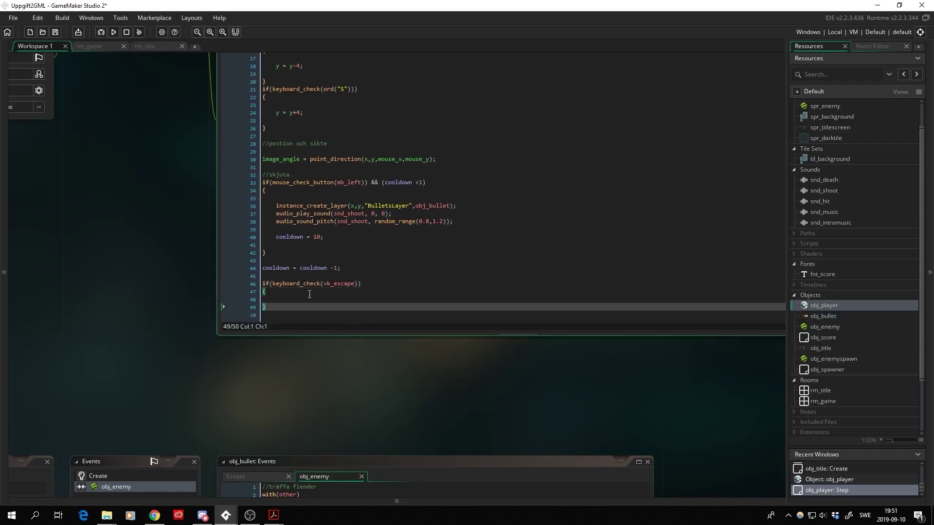
left_click(305, 297)
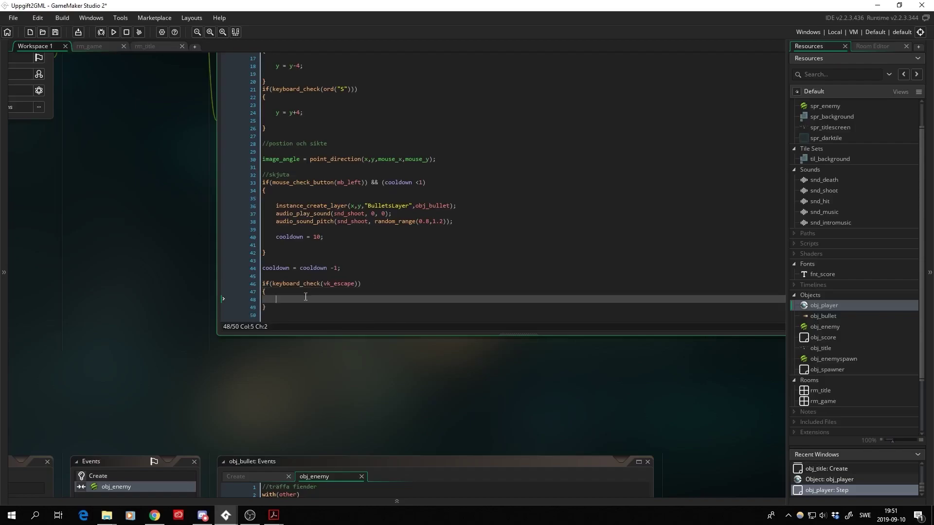
type("game_")
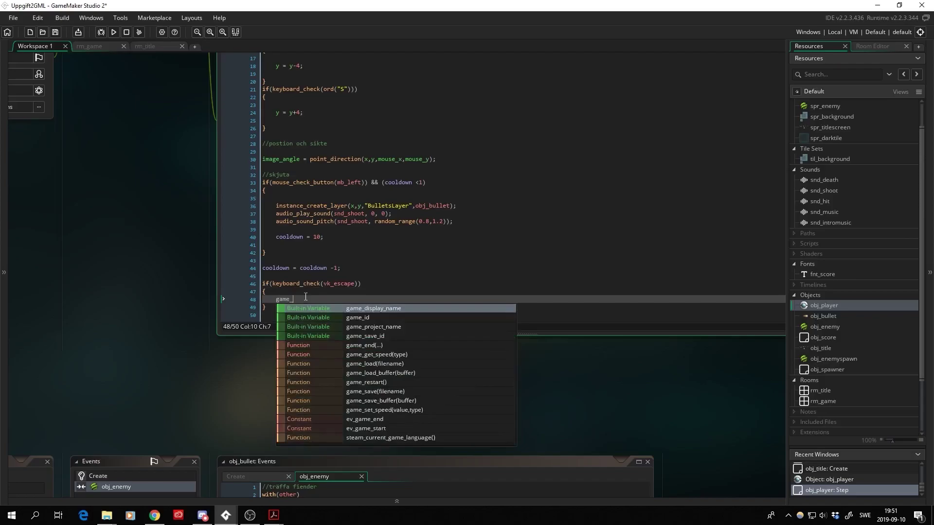
type("end(")
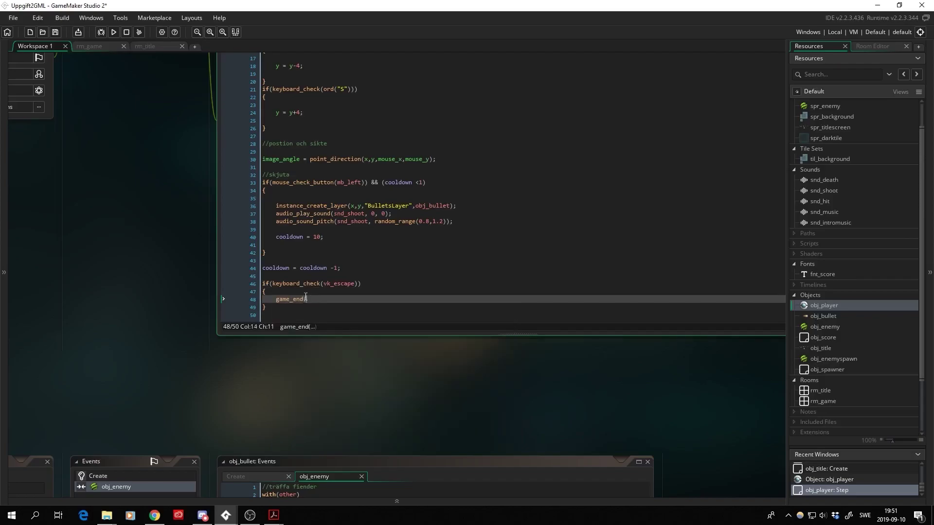
type(");")
left_click(386, 382)
mouse_move(173, 288)
middle_mouse_down()
mouse_move(129, 337)
mouse_move(151, 299)
middle_mouse_up()
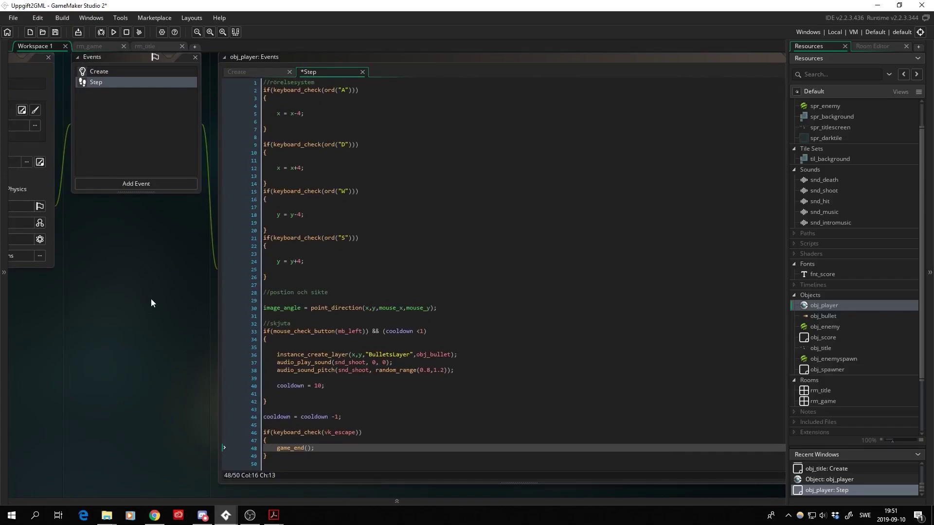
- Run the game, start from the title screen, and shoot an enemy while moving with A and D
left_click(112, 34)
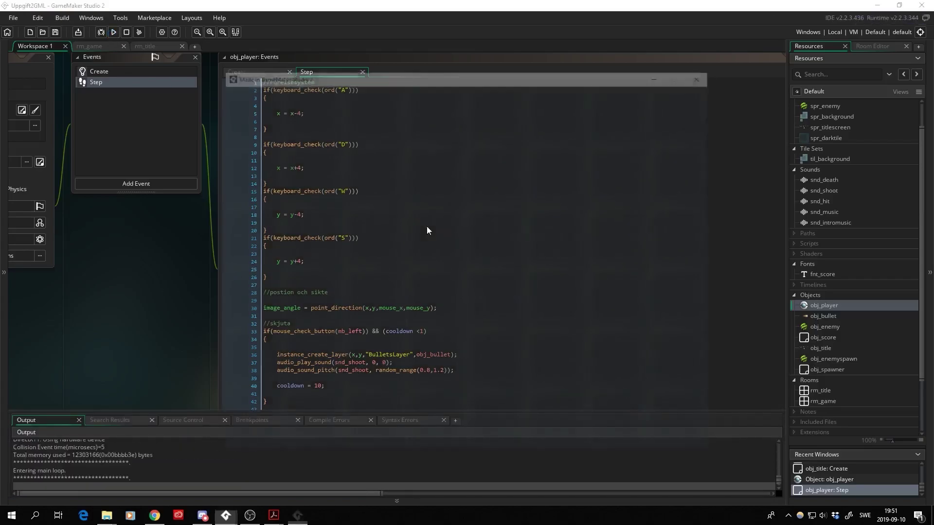
key("Return")
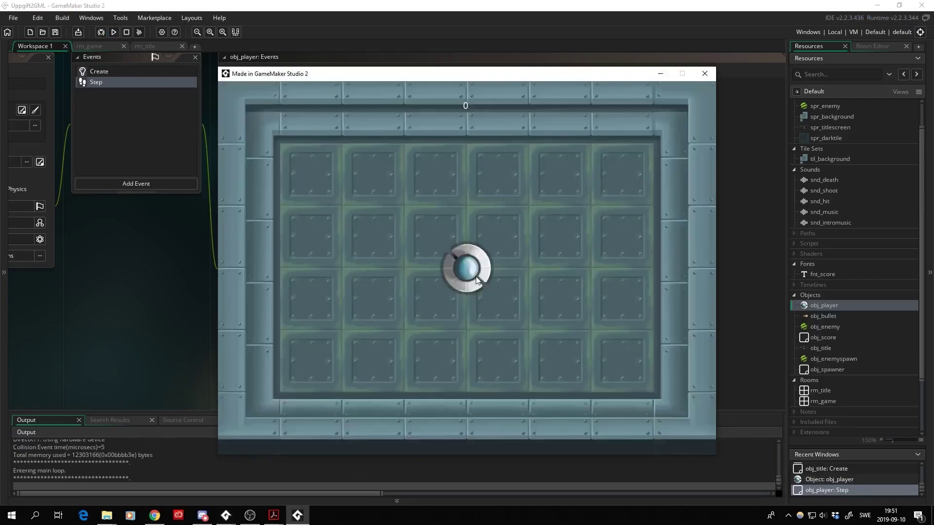
key("d")
key("a")
key("a")
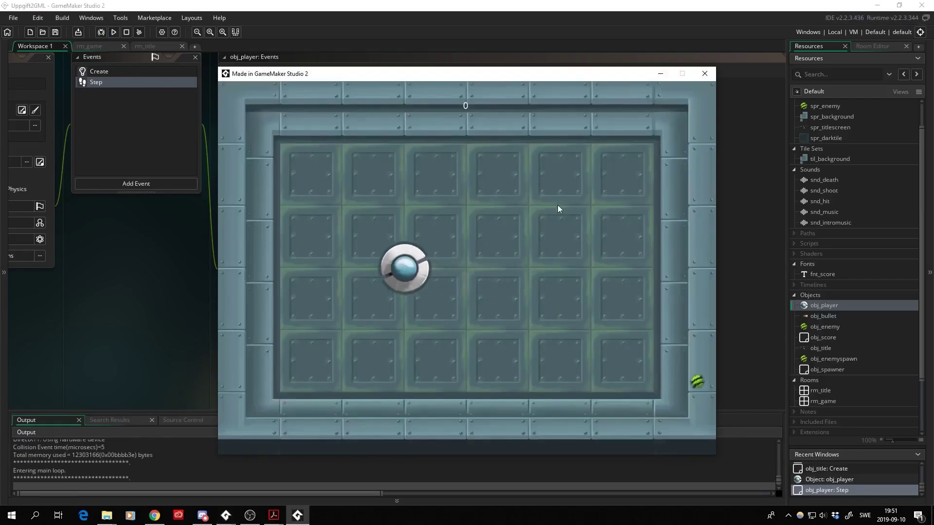
key("d")
left_click(629, 351)
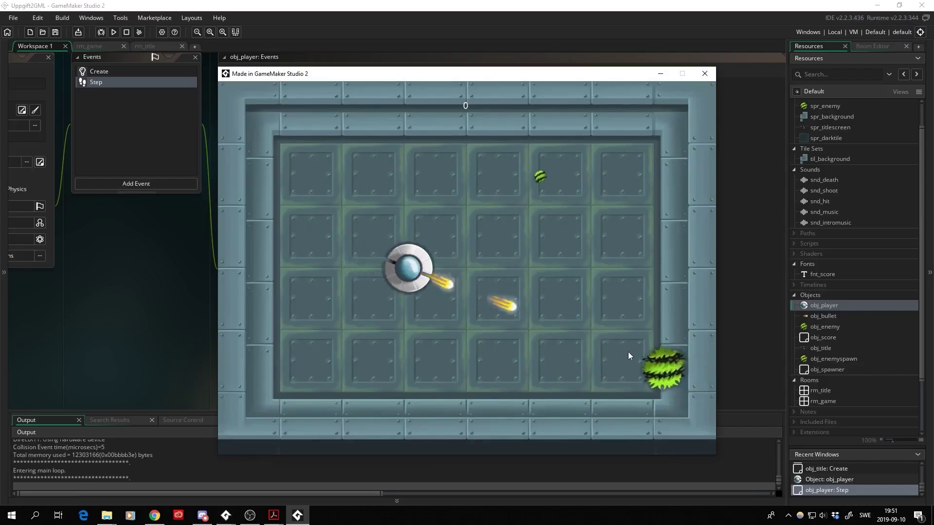
left_click(629, 353)
left_click(631, 355)
- Steer the player with WASD toward the left wall and into an enemy
key("s")
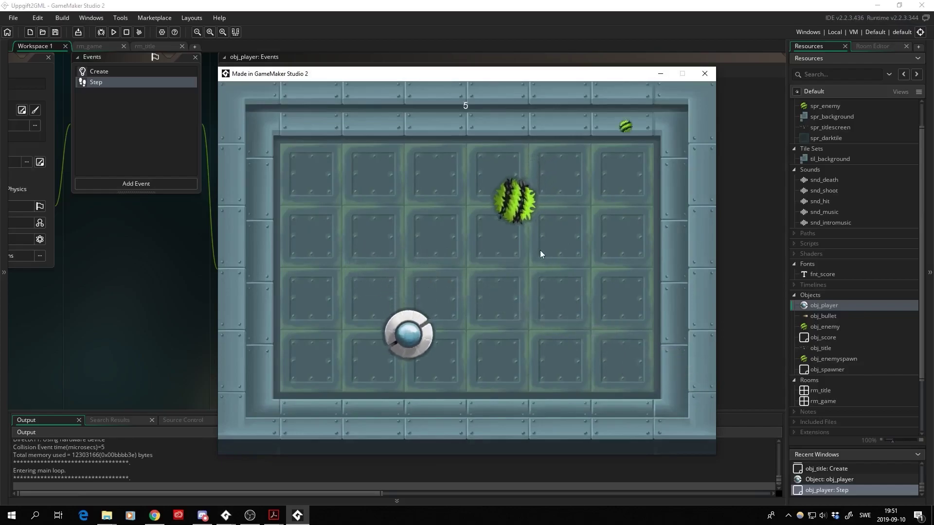
key("w")
key("a")
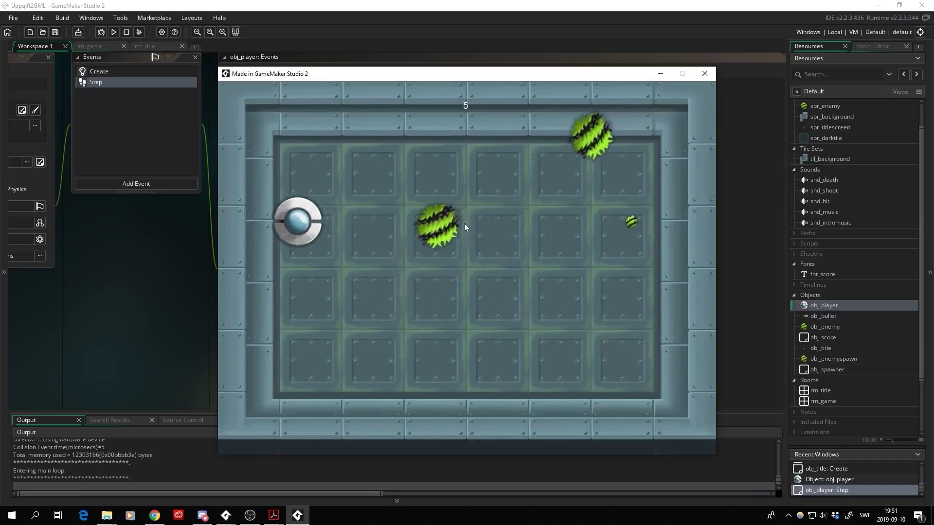
key("s")
key("d")
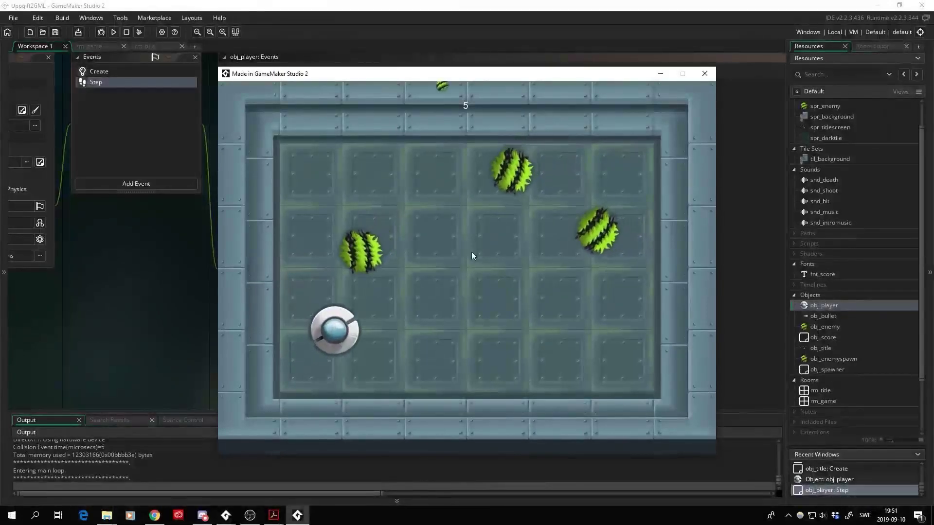
- Close the game and select spr_player in the Resources tree
left_click(704, 75)
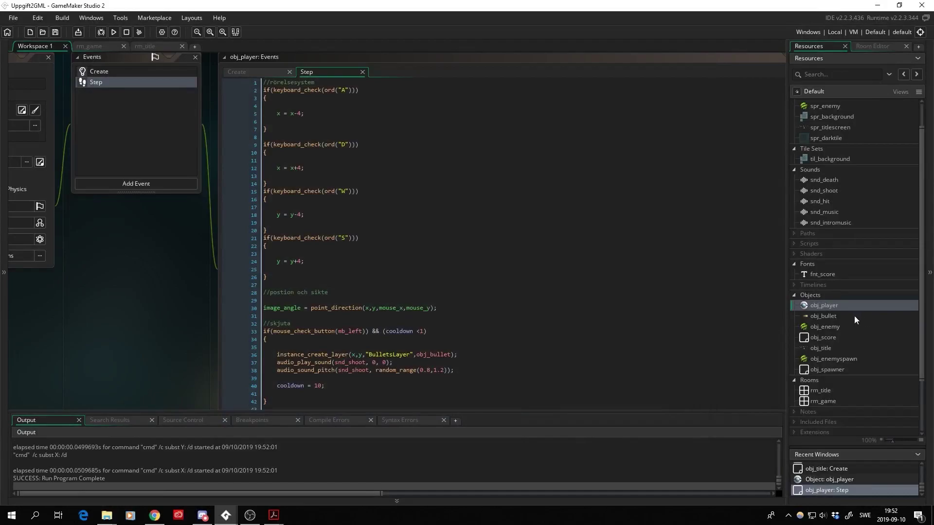
scroll(855, 319, "up", 2)
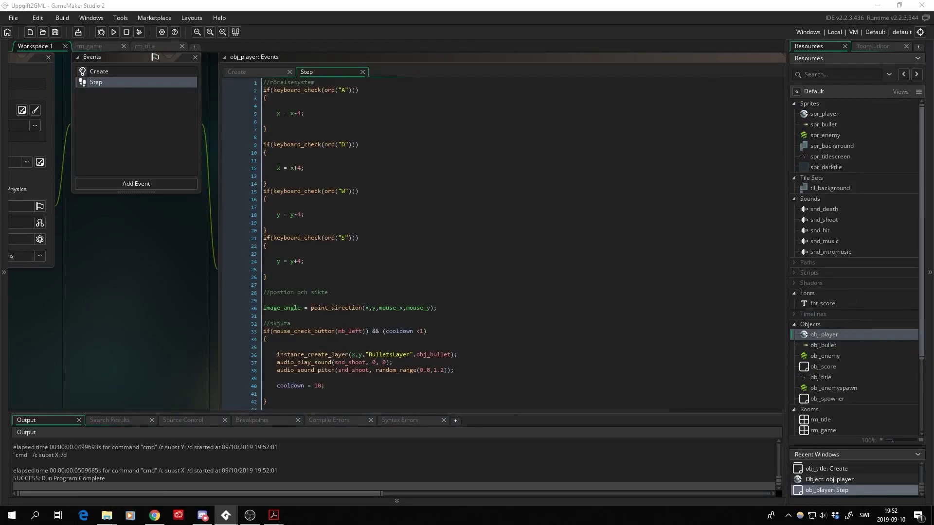
left_click(811, 116)
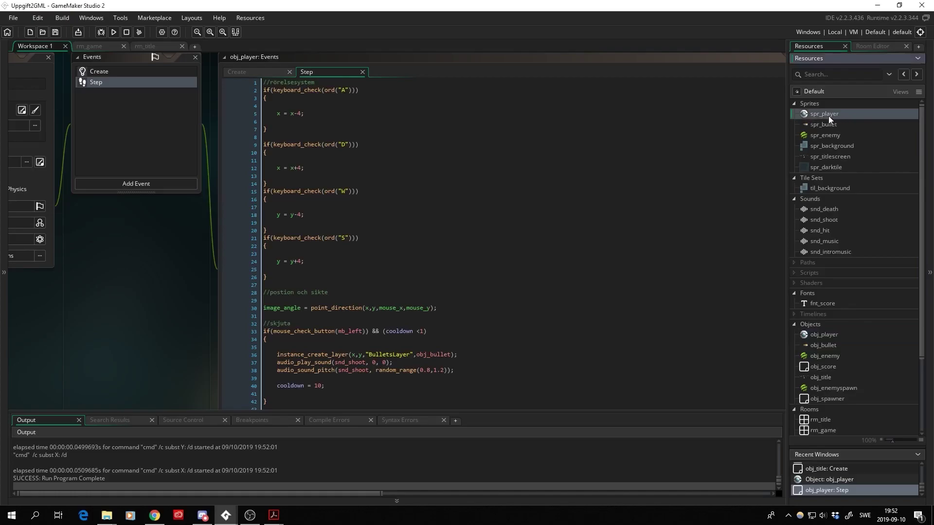
- Open spr_player and switch its collision mask to Manual, dragging the box inward
double_click(826, 115)
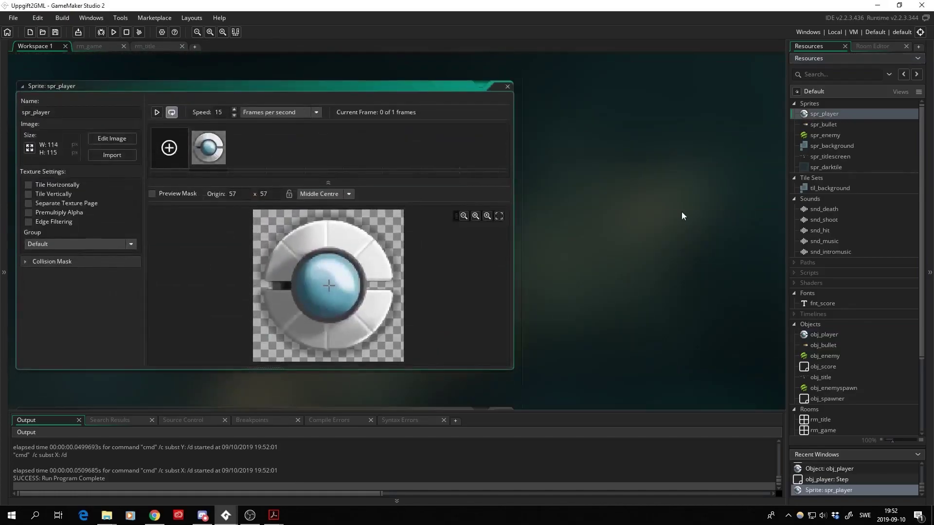
middle_click_drag(572, 205, 647, 184)
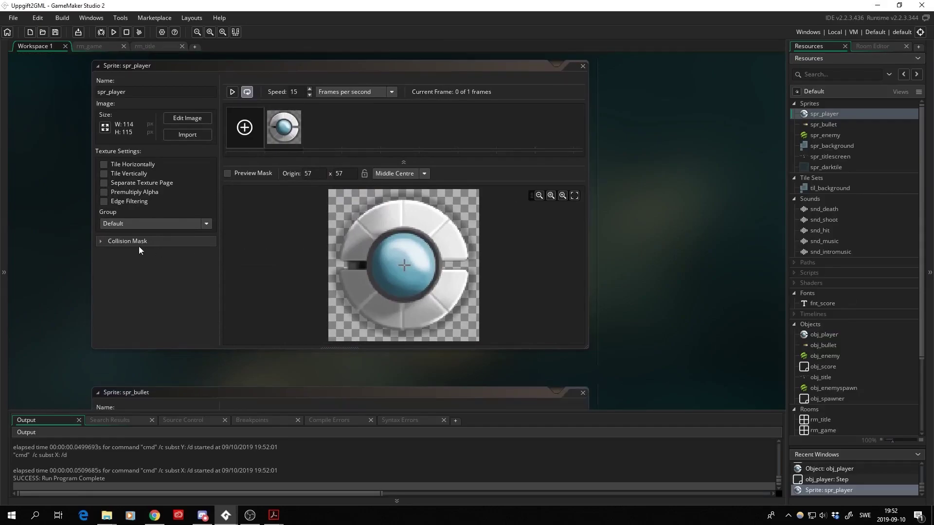
left_click(101, 241)
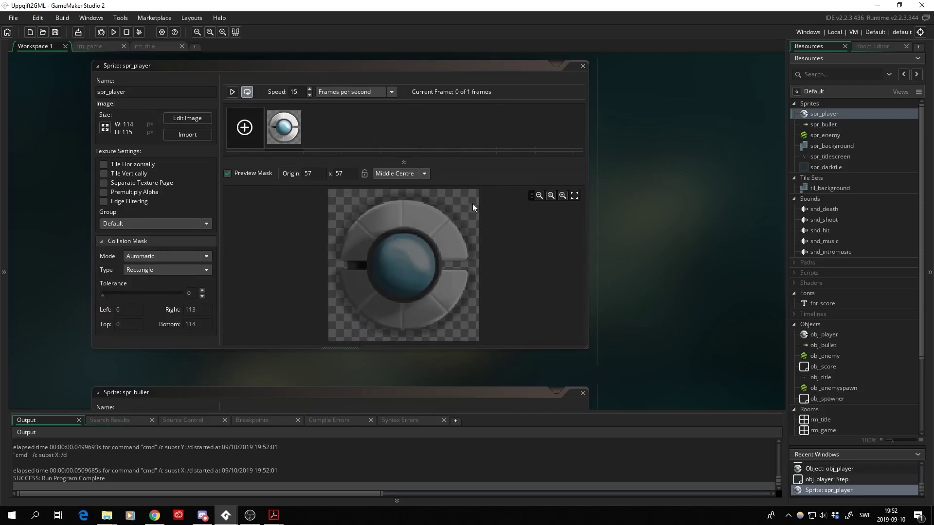
left_click(206, 257)
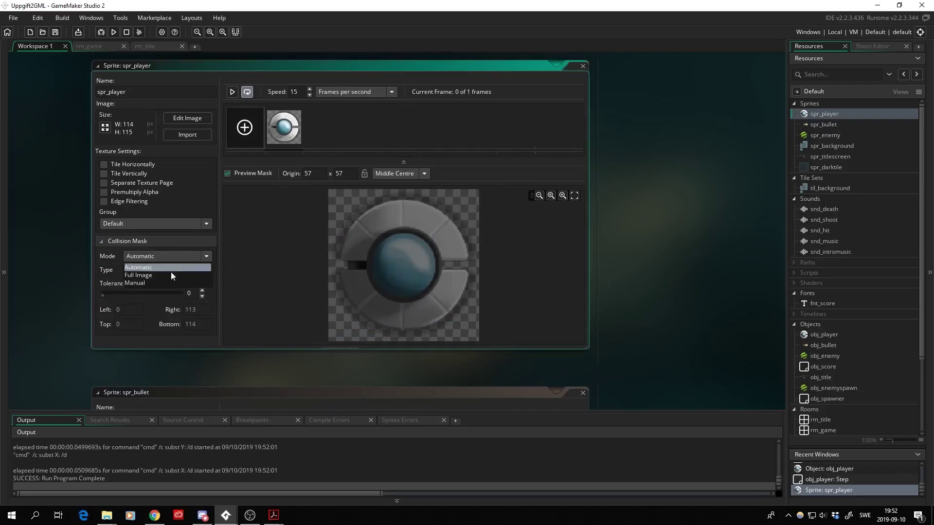
left_click(144, 283)
left_click_drag(328, 190, 345, 205)
left_click_drag(479, 341, 452, 311)
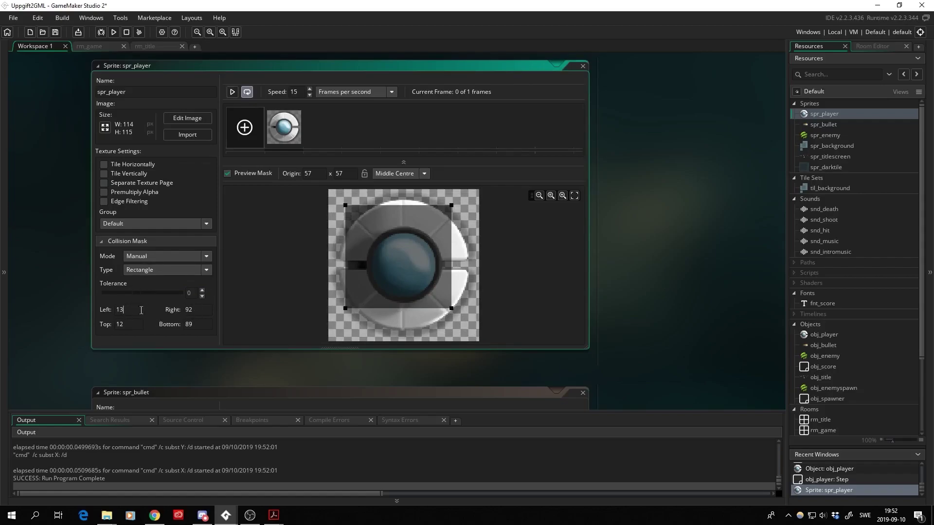
- Set the mask bounds to Left 29, Top 28, Right 84, Bottom 86
left_click(137, 309)
type("9")
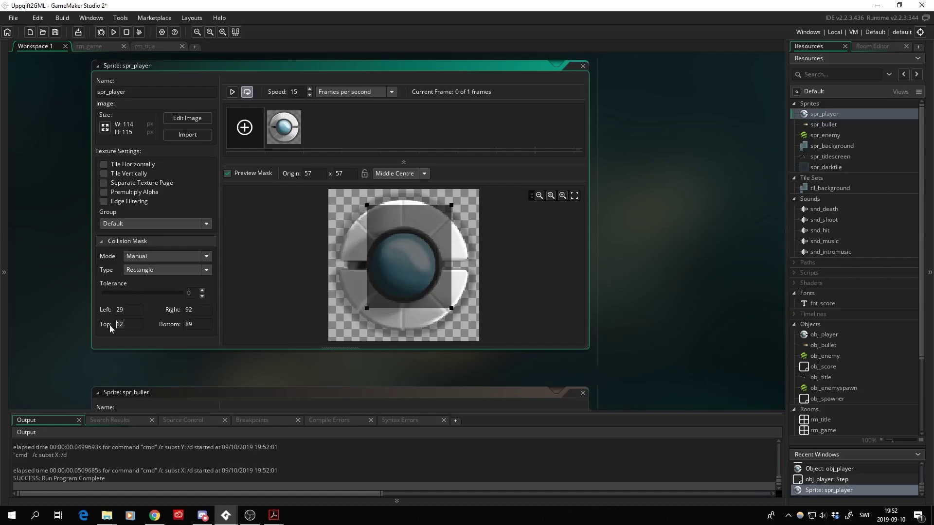
left_click_drag(133, 324, 111, 325)
type("28")
key("Tab")
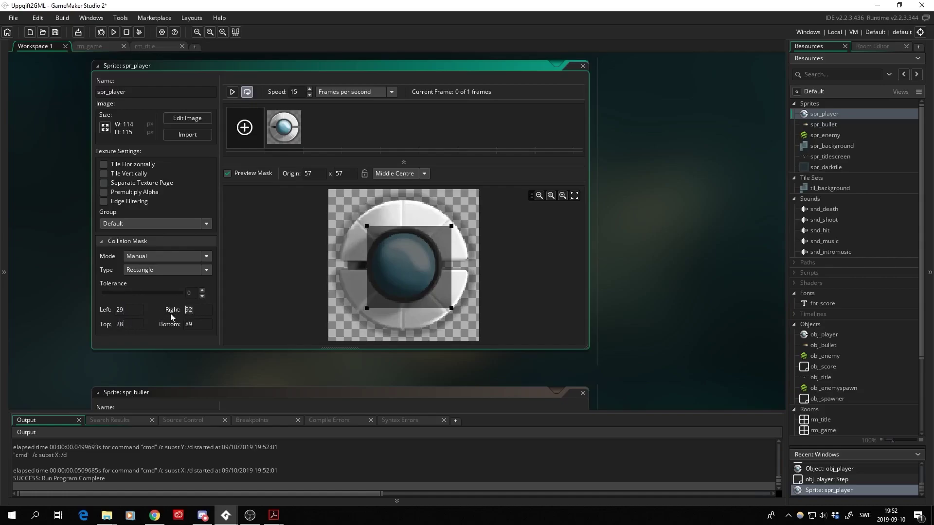
type("84")
key("Tab")
type("6")
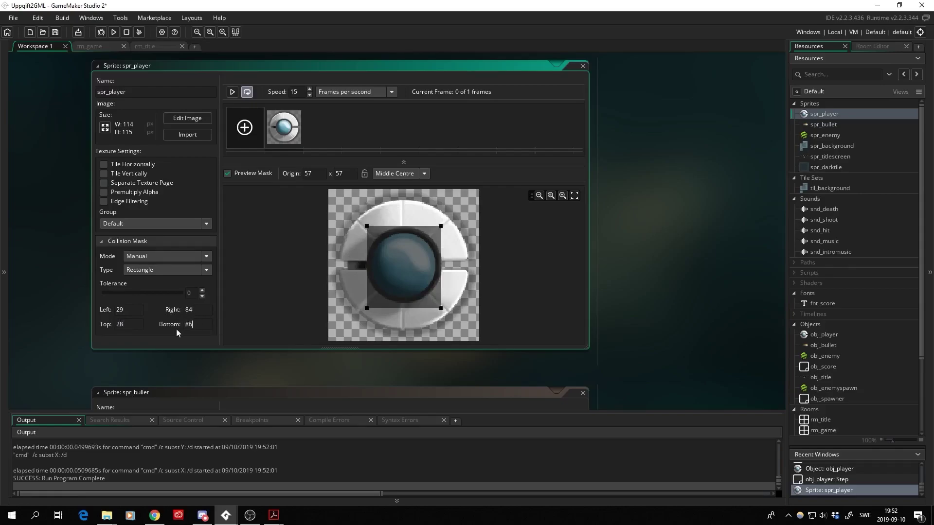
key("Tab")
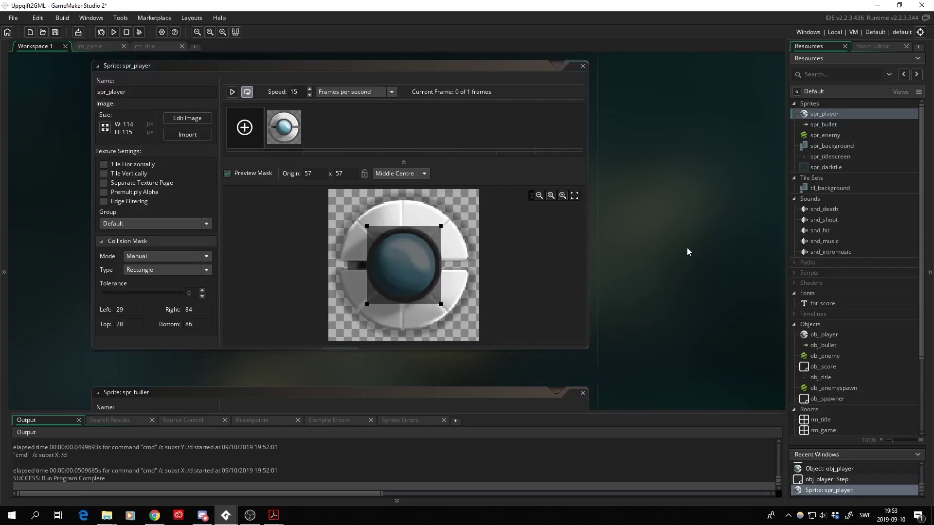
- Open spr_bullet and switch its collision mask mode to Manual
double_click(823, 124)
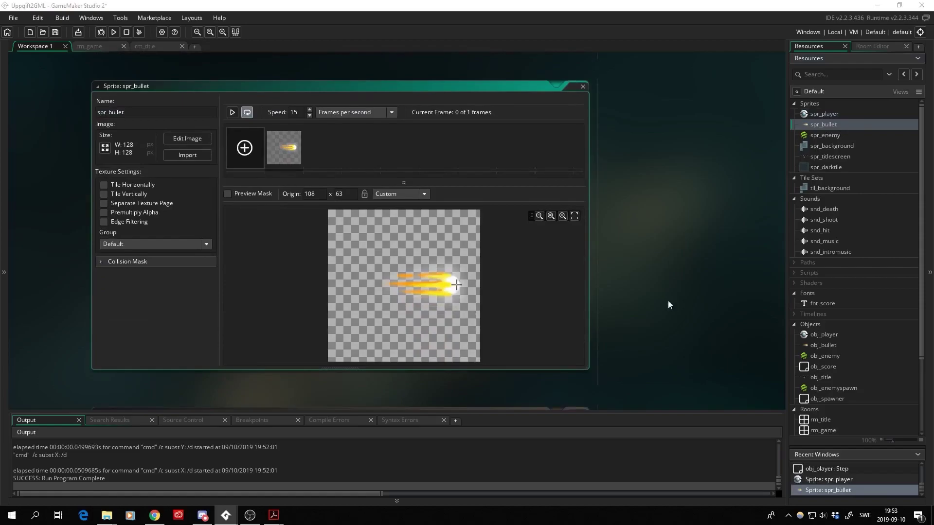
left_click(101, 263)
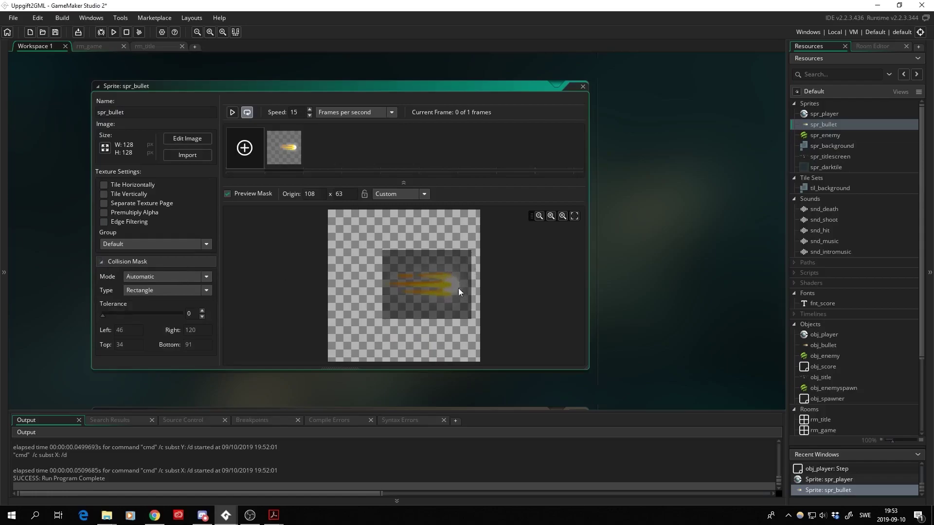
left_click(192, 277)
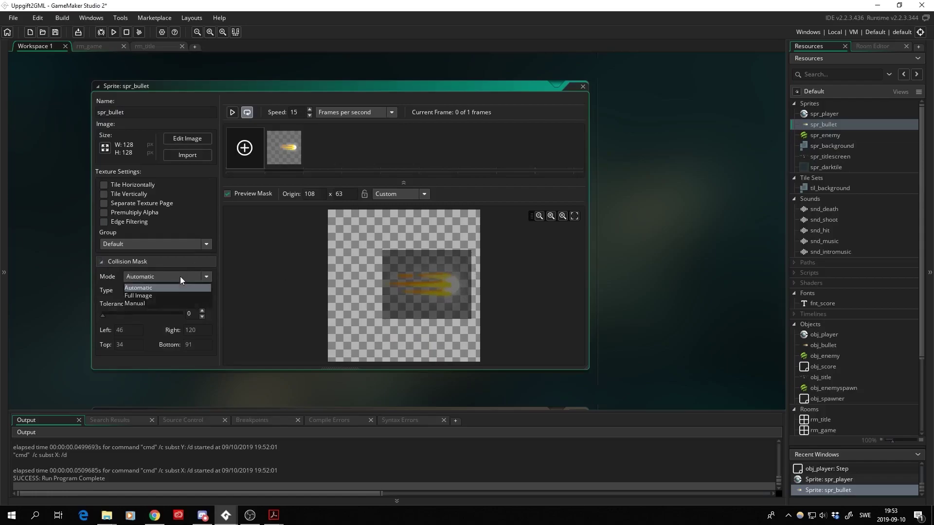
left_click(163, 304)
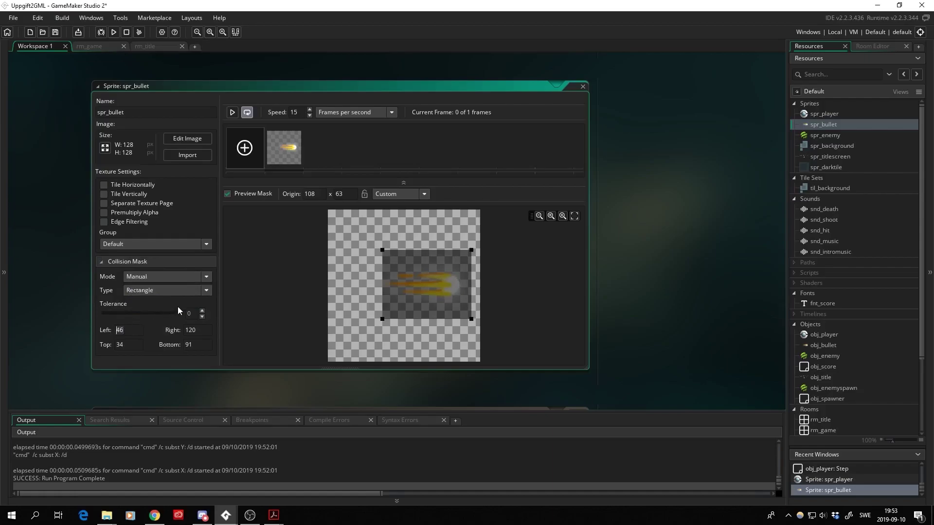
- Set the bullet mask bounds to Left 101, Top 58, Right 109, Bottom 68
type("101")
key("Tab")
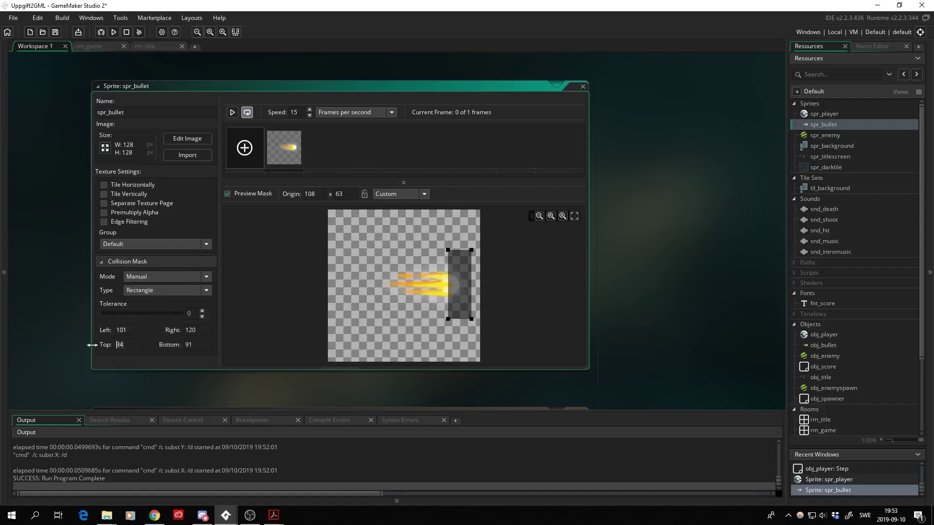
type("58")
key("Tab")
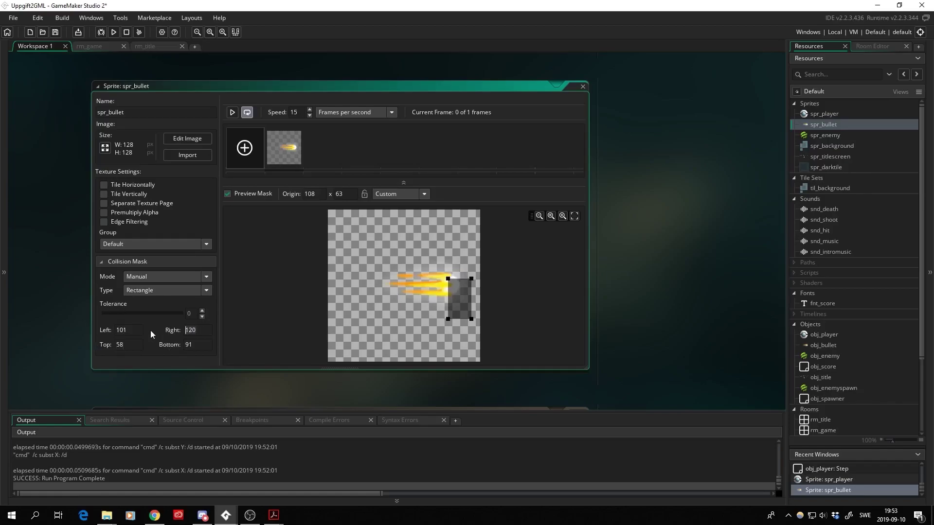
type("109")
left_click(197, 344)
type("68")
key("Return")
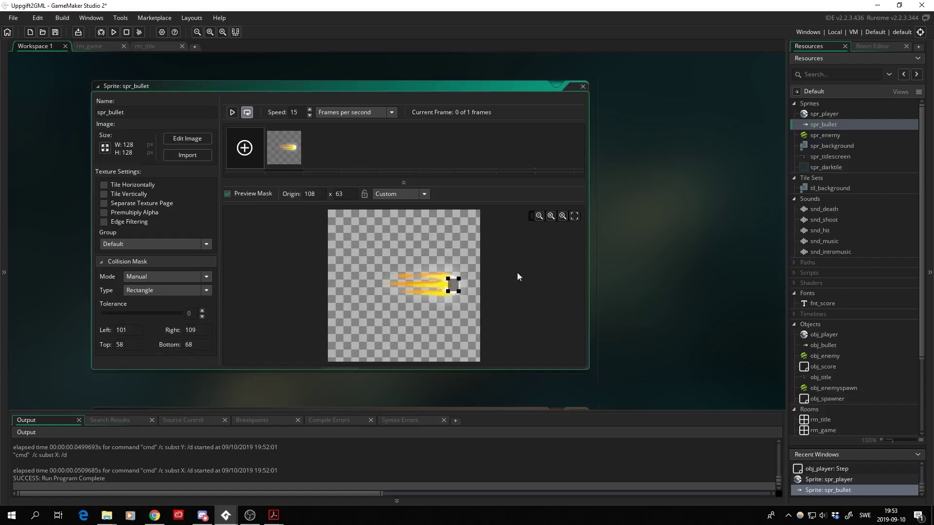
- Open spr_enemy and switch its collision mask mode to Manual
double_click(828, 136)
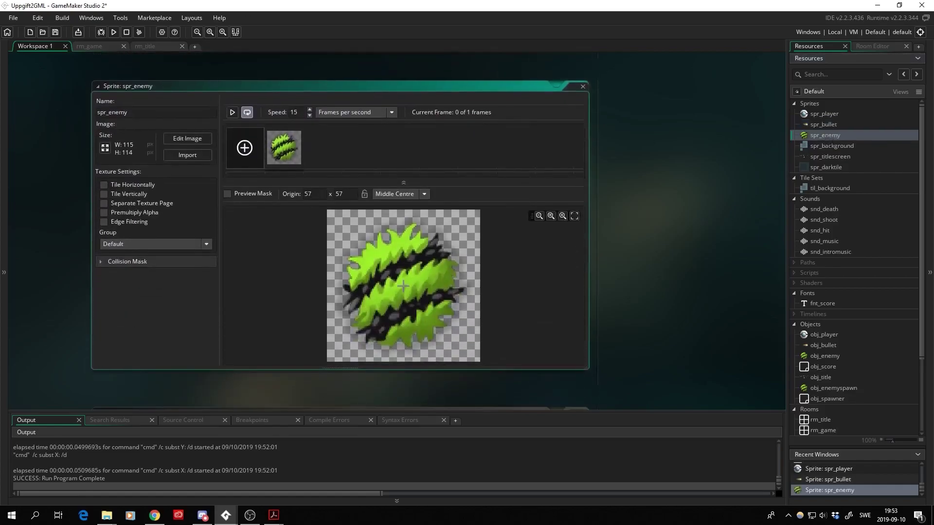
left_click(101, 263)
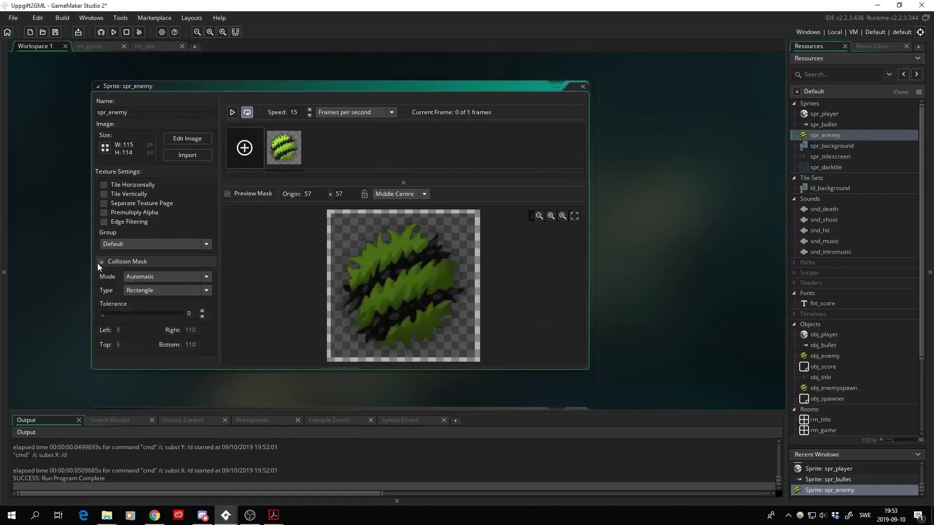
left_click(156, 279)
left_click(165, 303)
- Set the enemy mask bounds to Left 31, Top 33, Right 79, Bottom 85
double_click(126, 329)
type("1")
left_click(133, 348)
type("3")
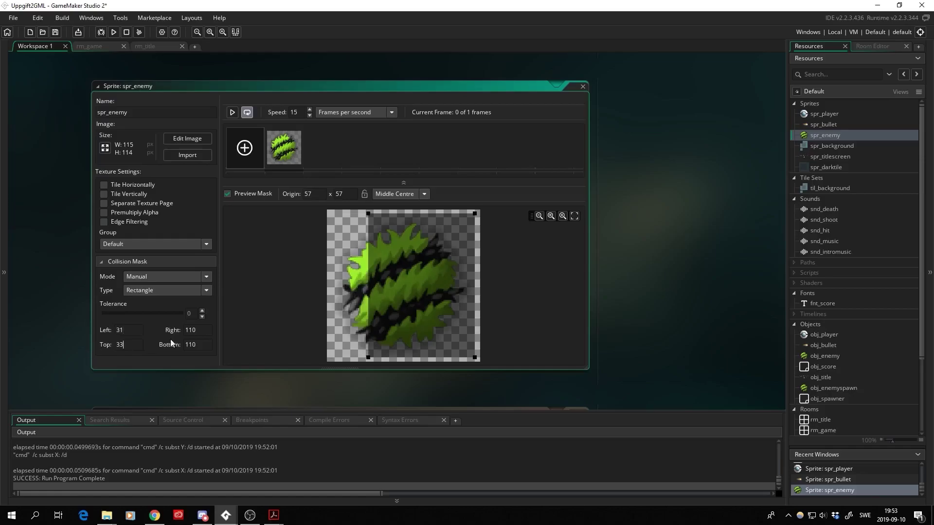
left_click(203, 330)
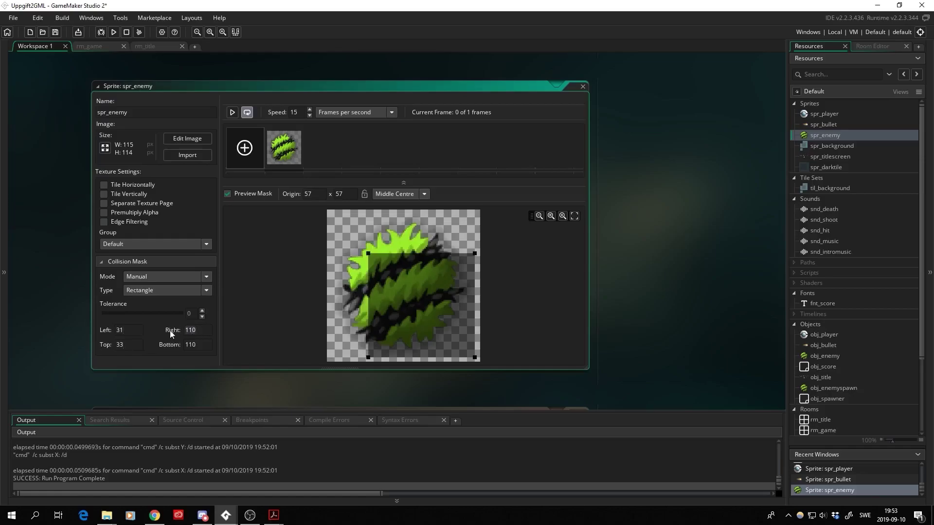
type("79")
left_click(202, 345)
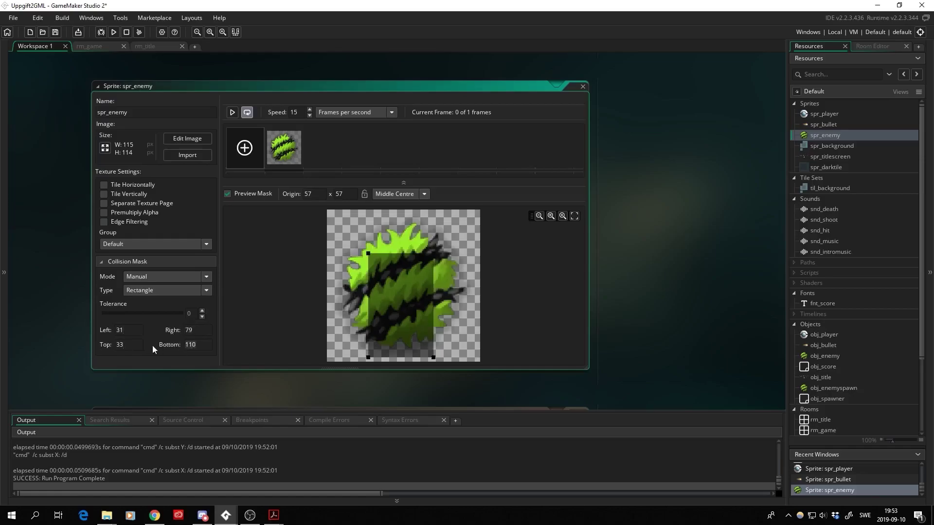
type("85")
key("Return")
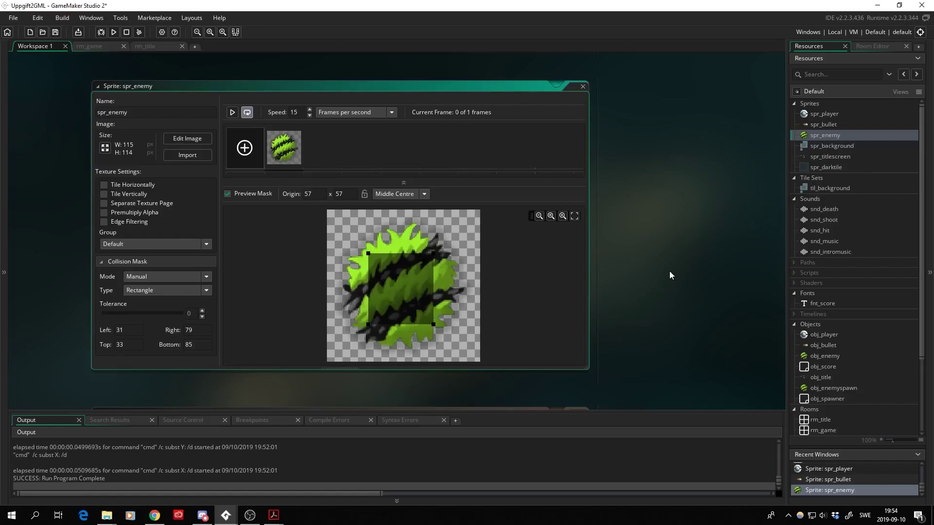
left_click(662, 260)
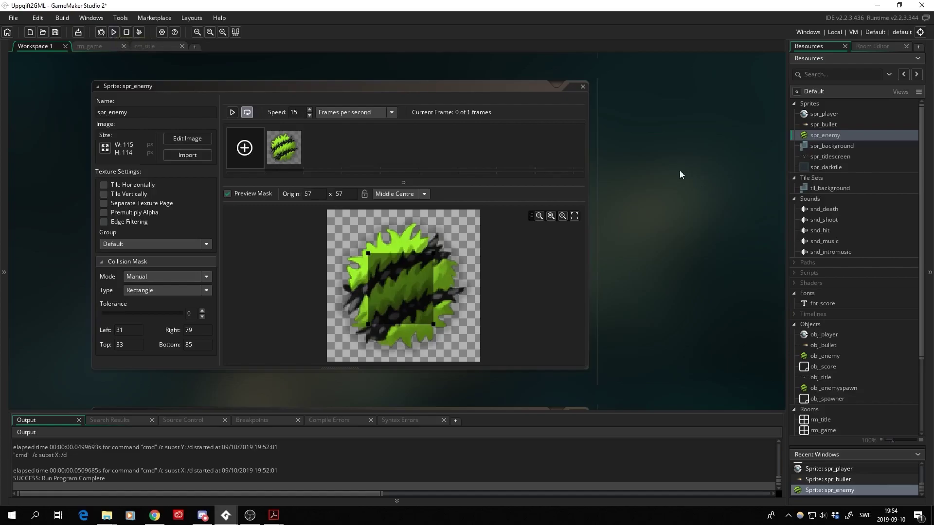
- Save the project and build and run the game
left_click(18, 18)
left_click(27, 73)
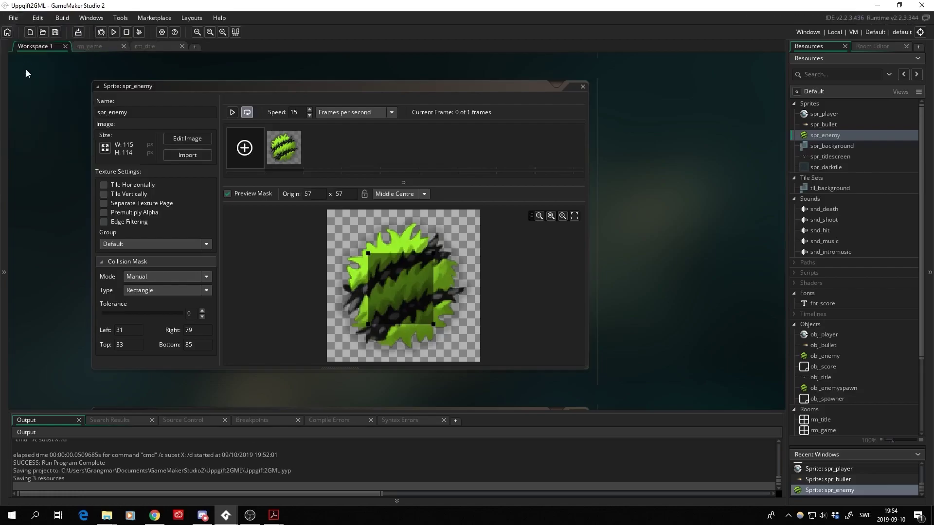
left_click(113, 31)
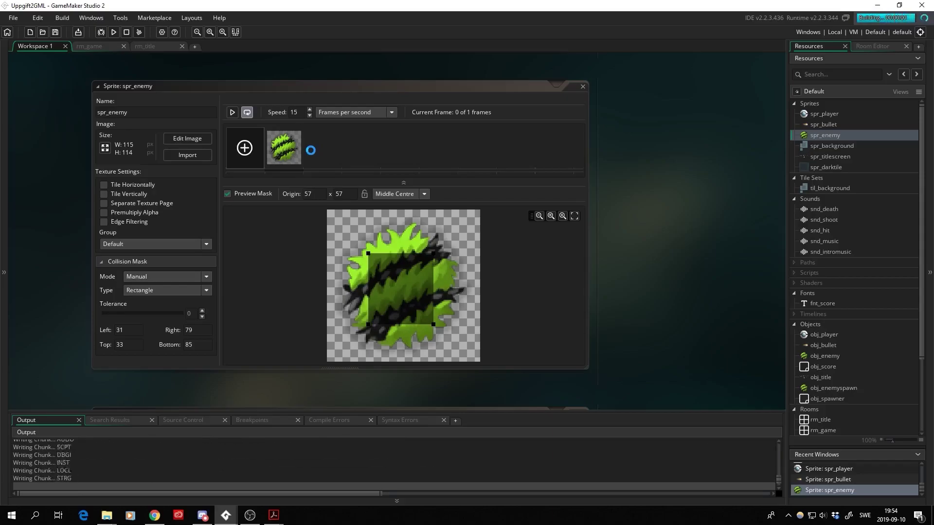
- Start play from the title screen and move the player along the room's edges
key("Return")
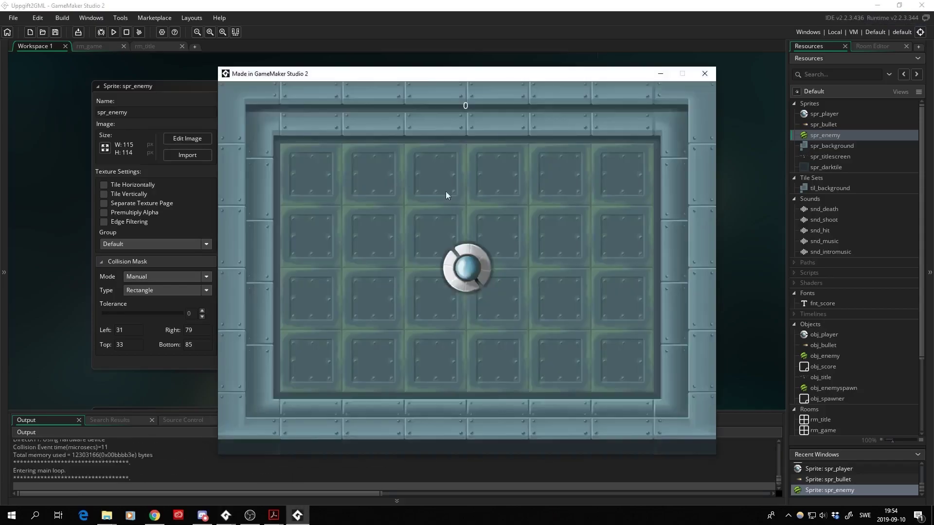
key("a")
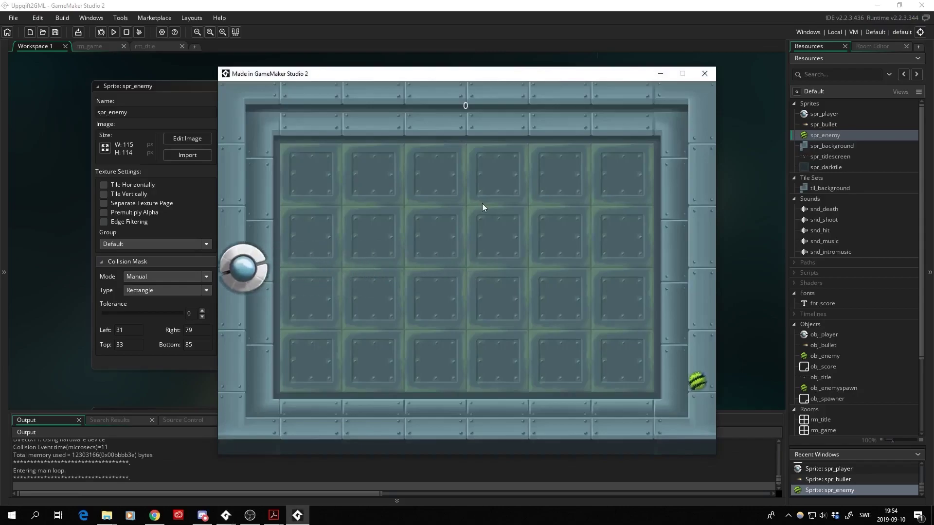
key("s")
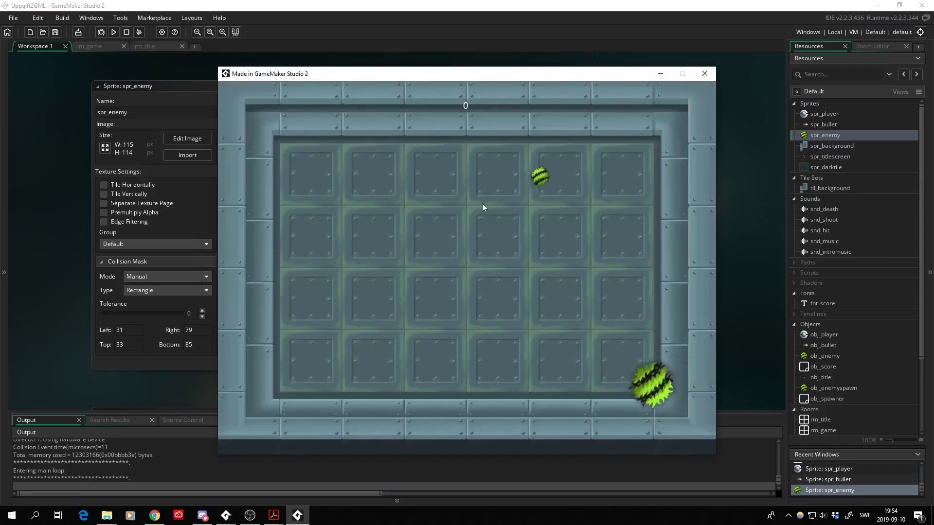
key("w")
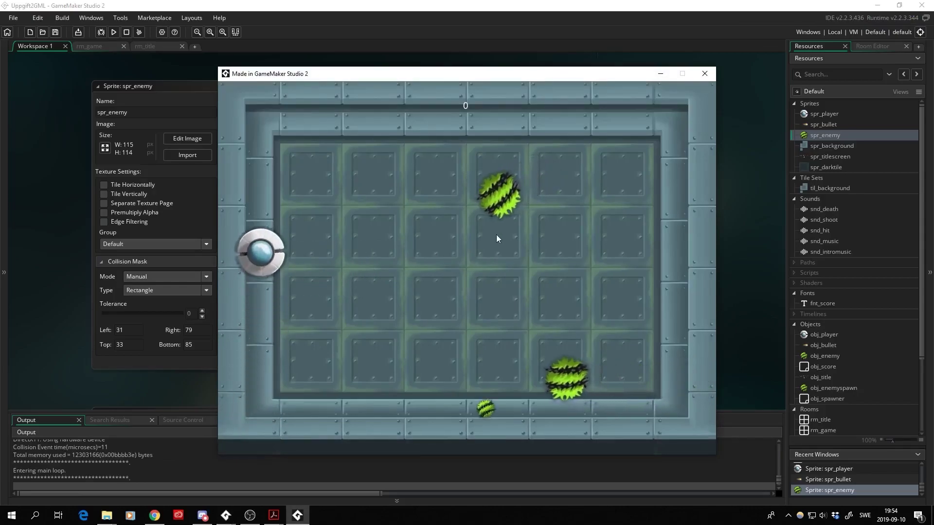
key("d")
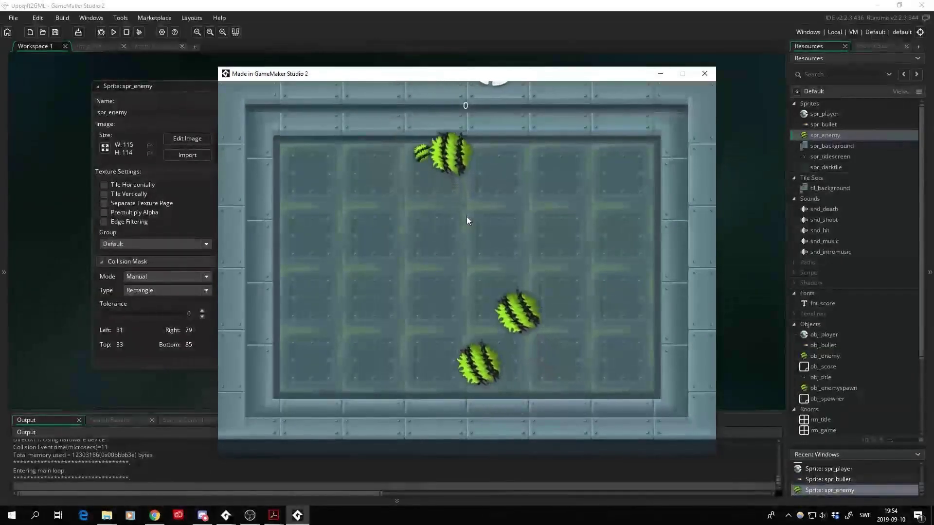
key("s")
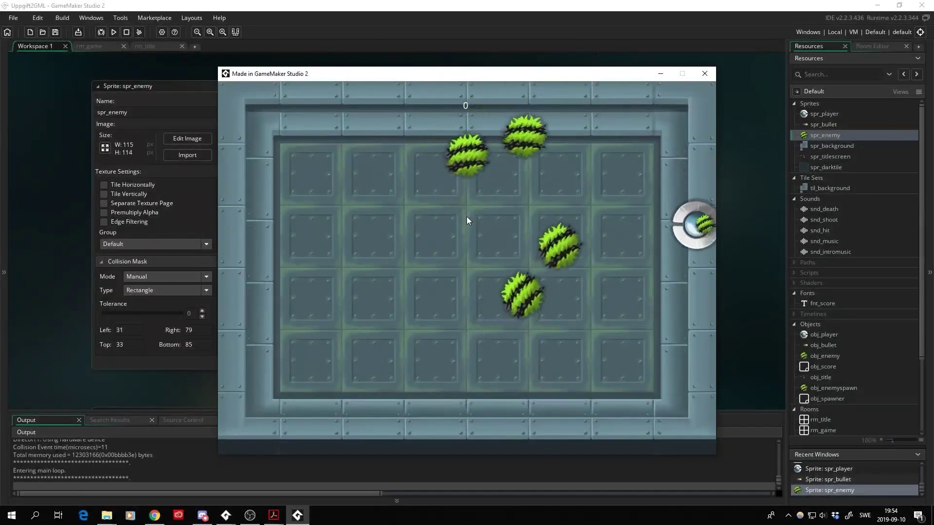
- Close the test game and reopen obj_player's Step event code from the Resources tree
key("a")
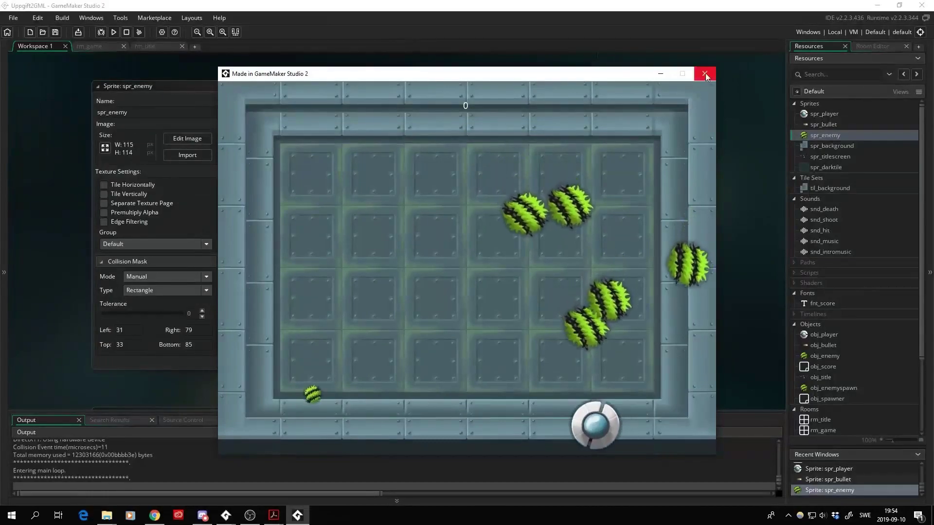
left_click(705, 74)
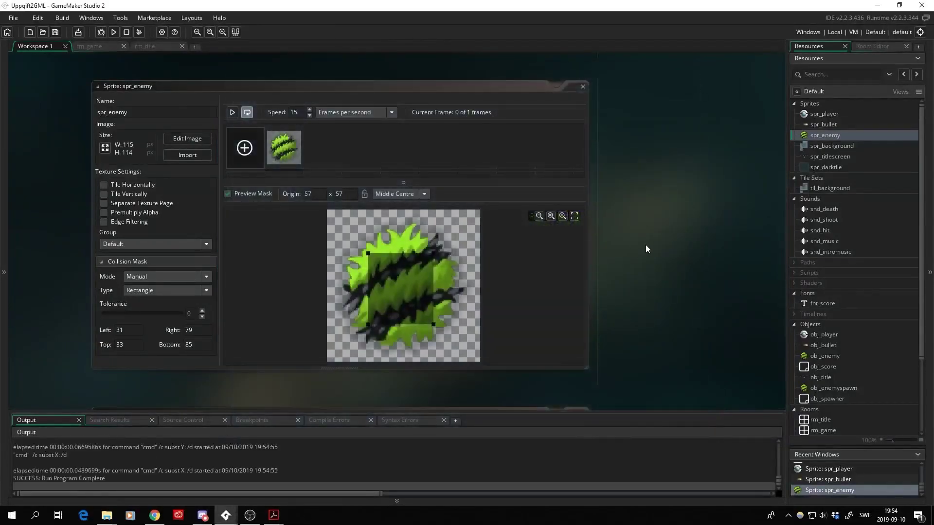
scroll(827, 115, "down", 2)
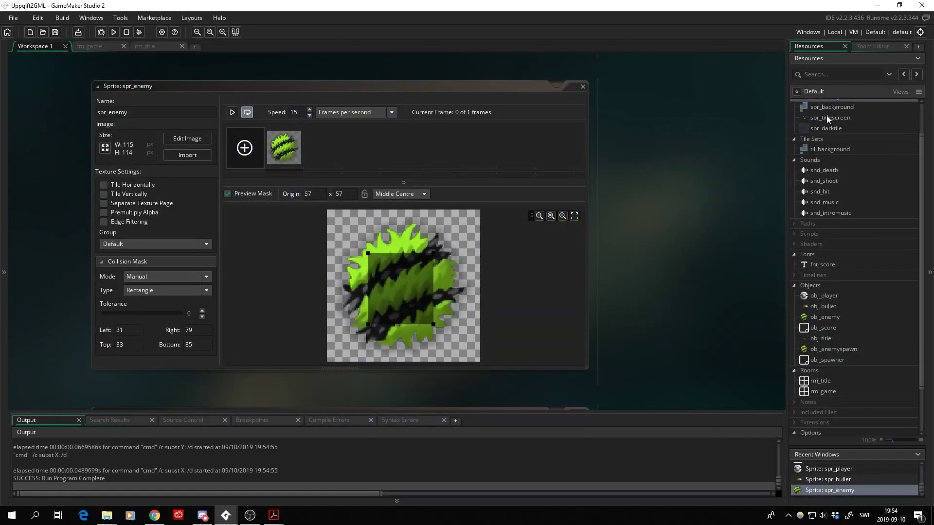
left_click(822, 295)
double_click(827, 296)
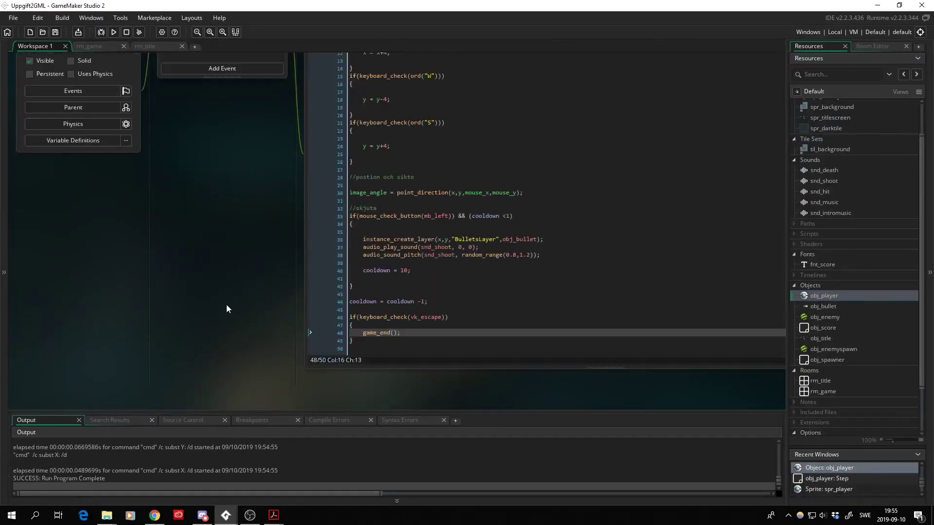
- Add x = clamp(x,32,room_width-32) as a new line at the end of the Step code
left_click(373, 346)
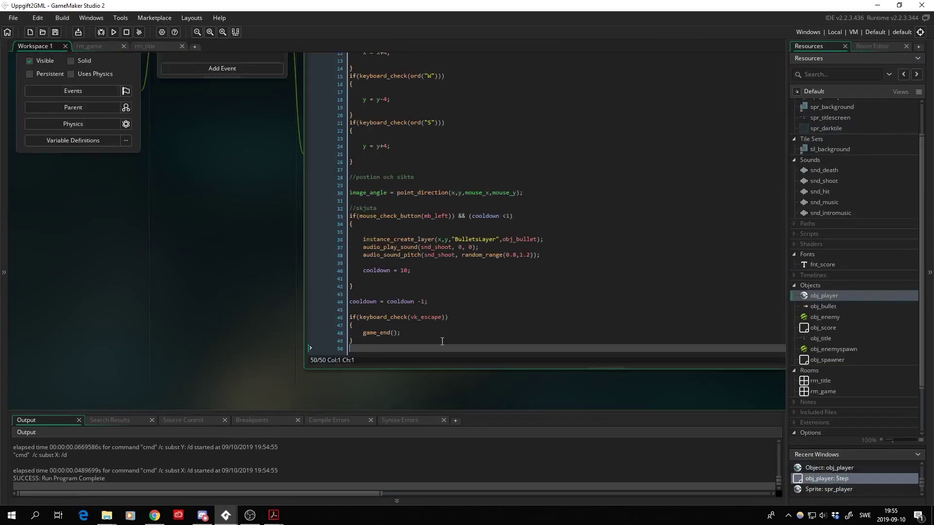
key("Return")
key("Return")
key("Return")
key("Return")
key("Up")
key("Up")
key("Up")
key("Up")
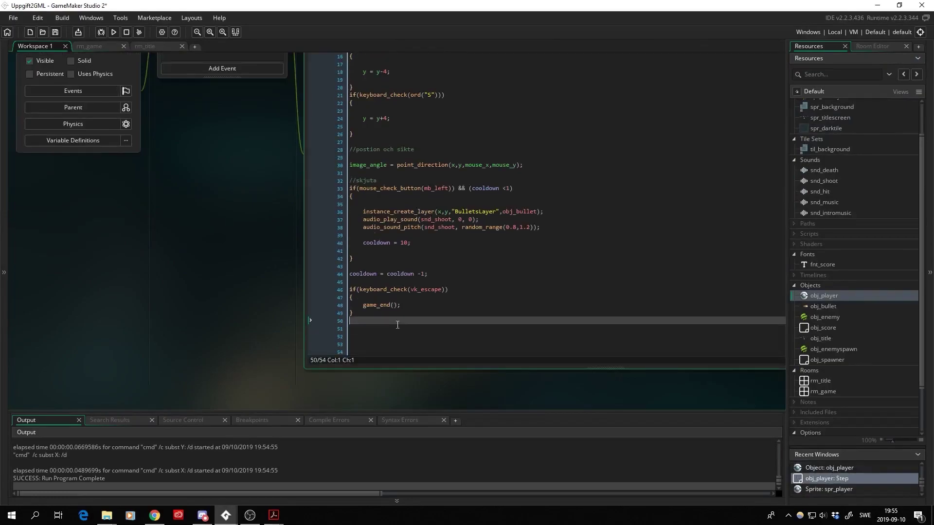
key("Down")
scroll(351, 299, "down", 1)
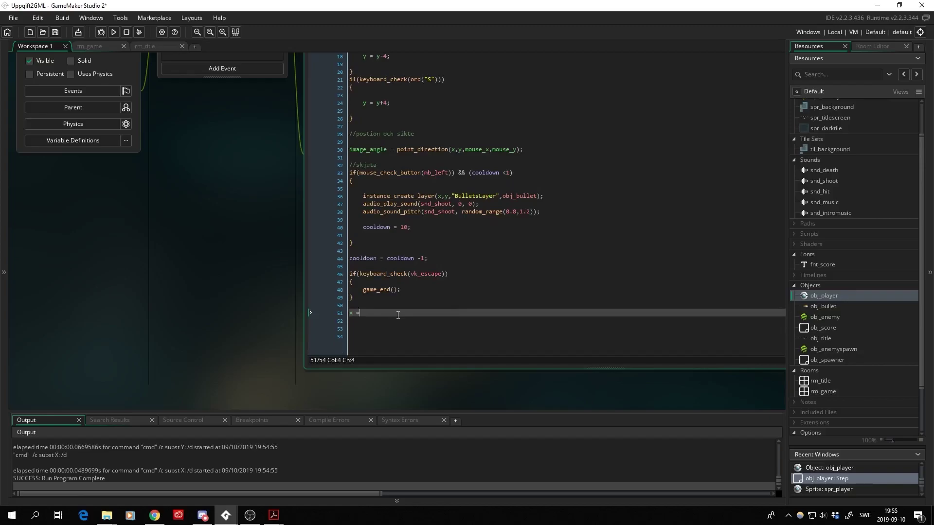
type(" clamp")
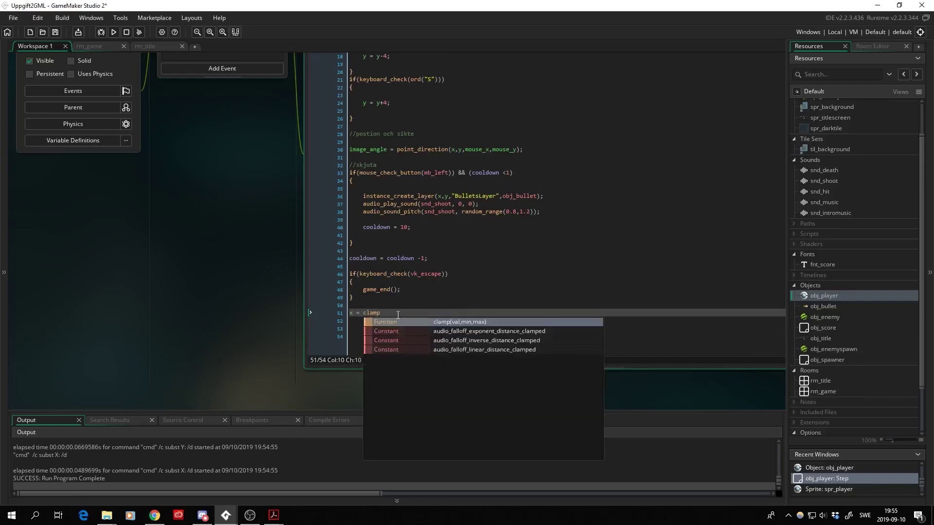
type("()")
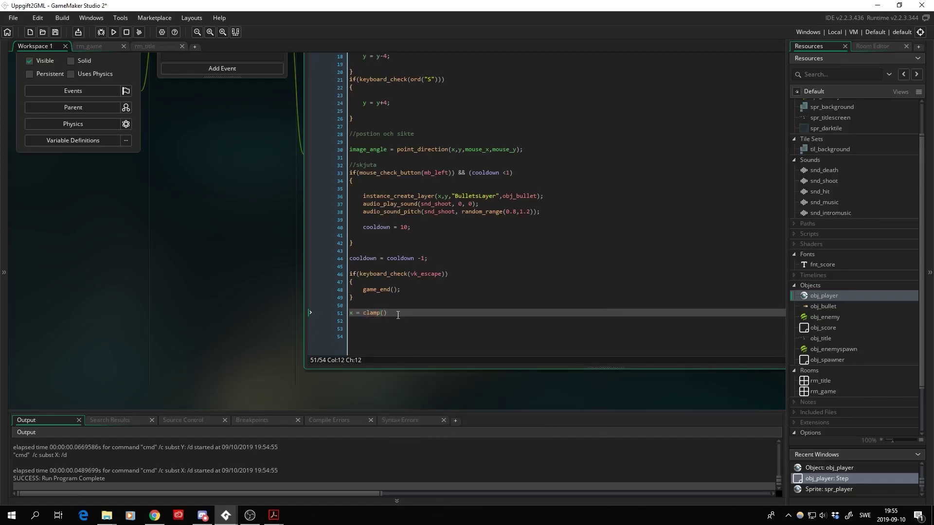
key("Left")
type("x,")
type("32,")
type("room_")
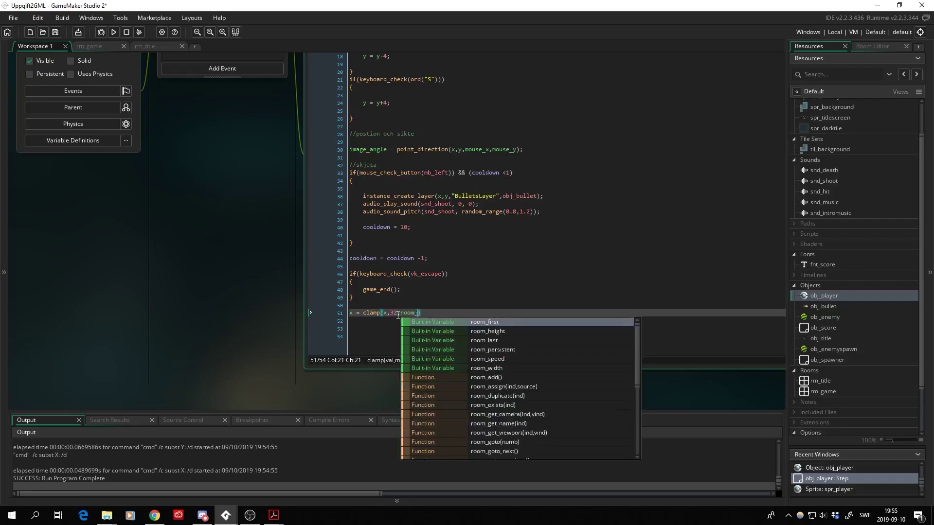
type("wid")
key("Return")
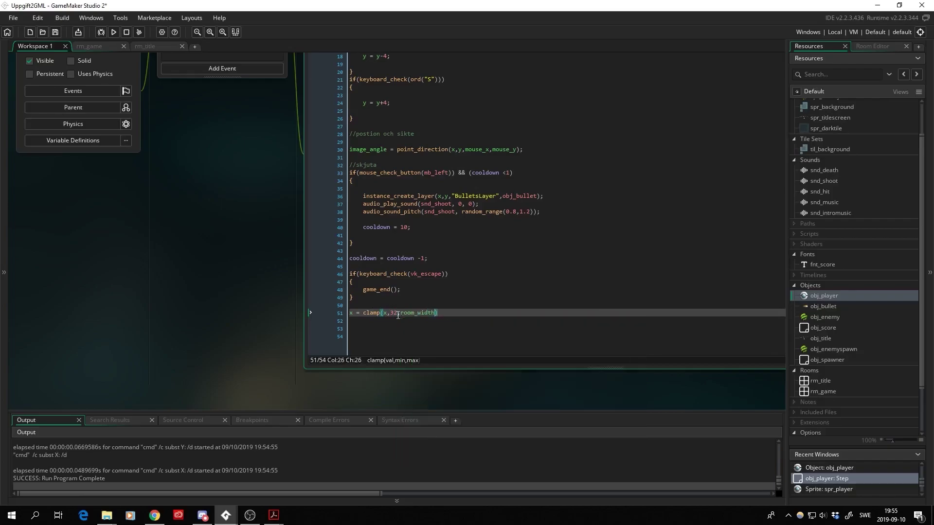
type("-32")
type(")")
- Duplicate the clamp line below it as y = clamp(y,32,room_height-32) and check both lines
left_click_drag(462, 312, 350, 314)
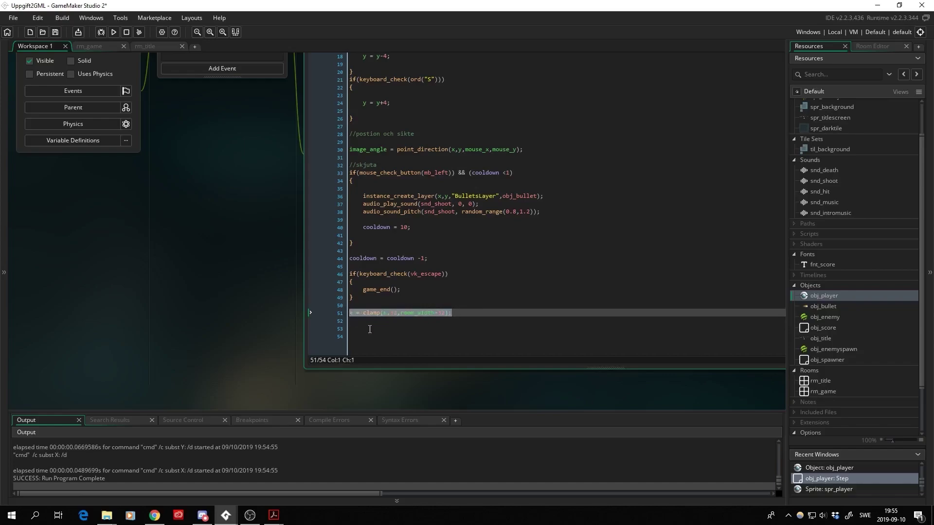
left_click(360, 323)
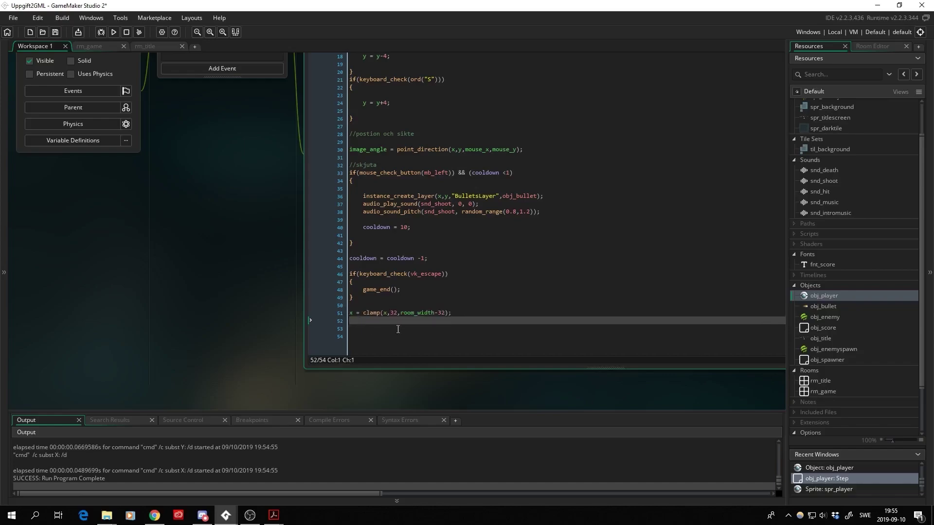
type("x = clamp(x,32,room_width-32);")
key("Home")
key("shift+Right")
type("y")
left_click(386, 321)
type("y")
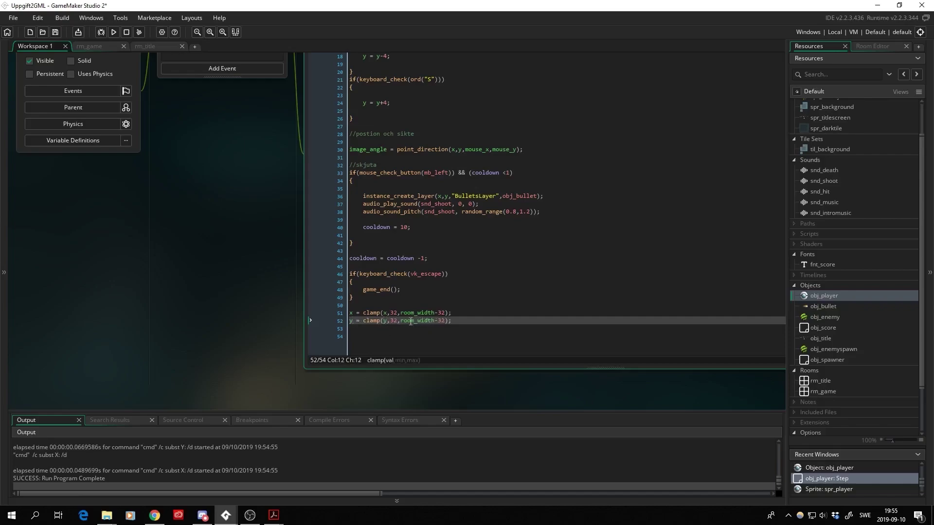
left_click(433, 322)
key("BackSpace")
key("BackSpace")
key("BackSpace")
type("height")
left_click(473, 319)
left_click(370, 313)
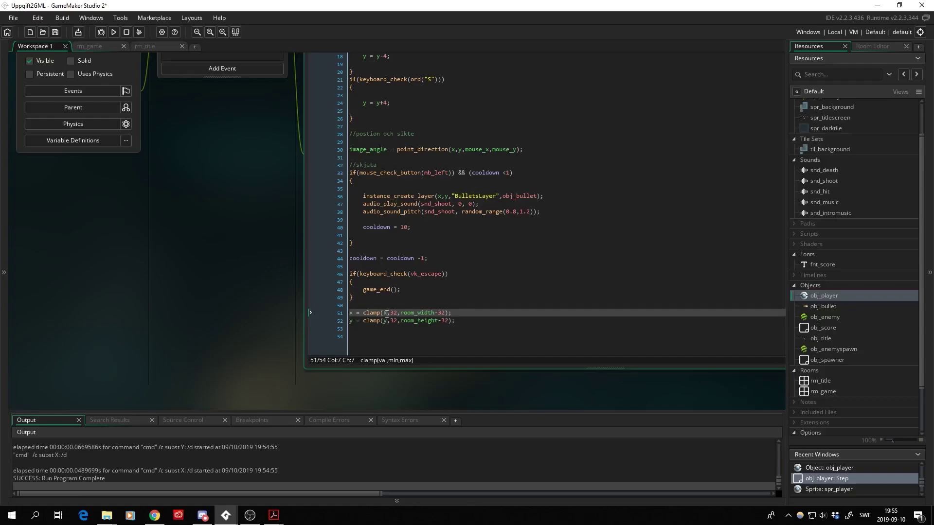
left_click(387, 313)
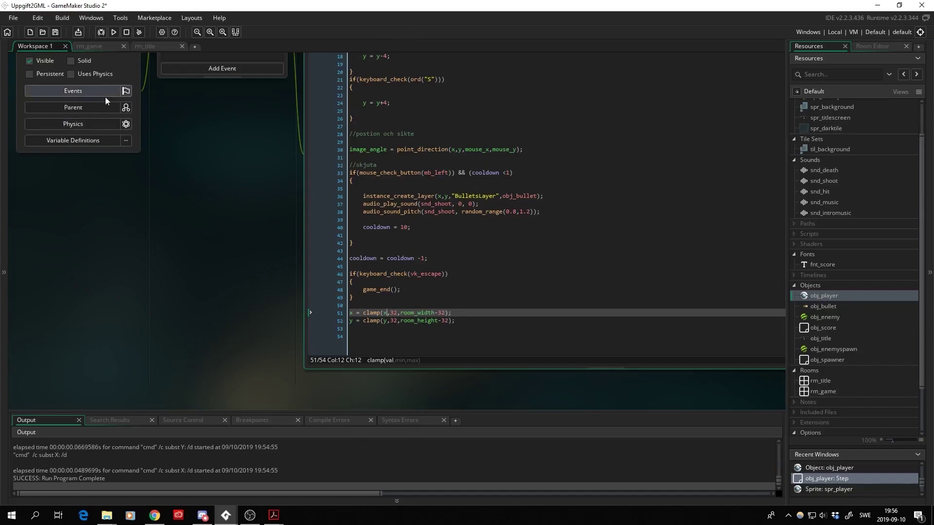
- Run the game, drive the ship into the top-left corner and along the left and bottom walls, then close it
left_click(112, 33)
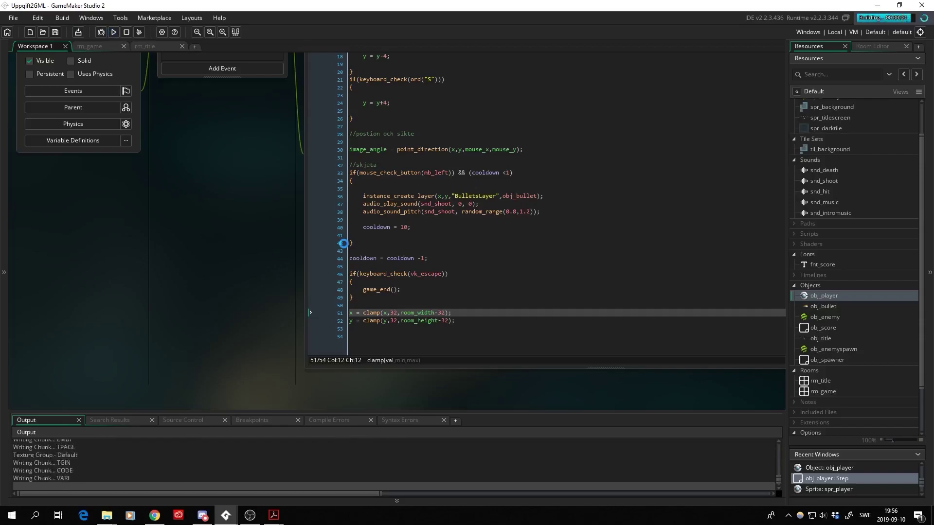
key("Return")
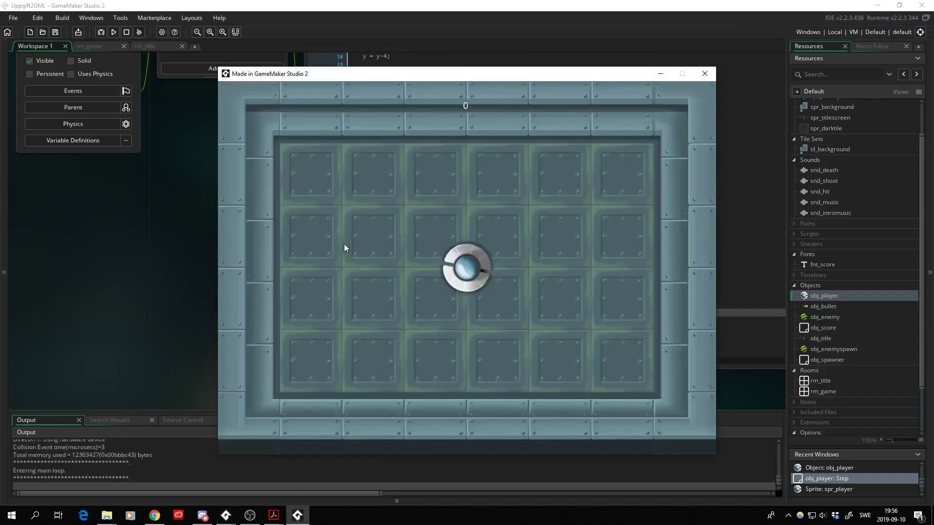
key("w")
key("a")
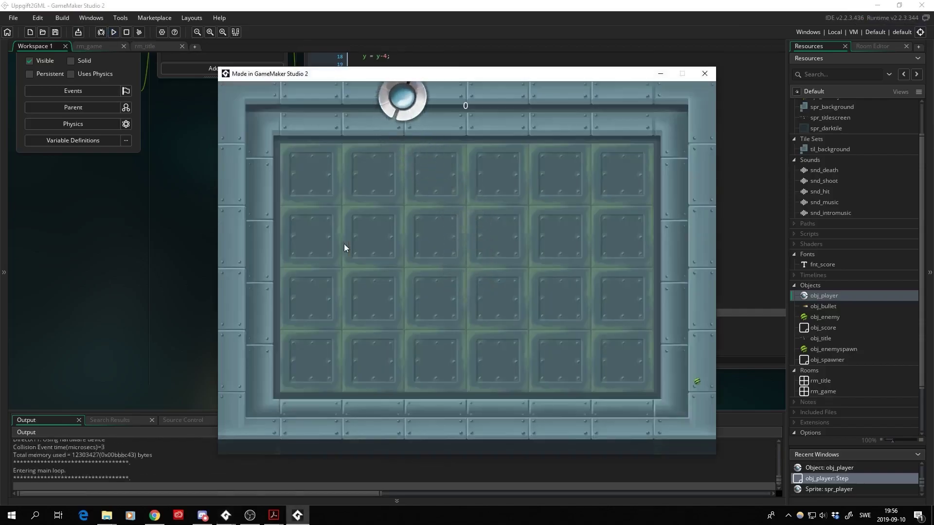
key("s")
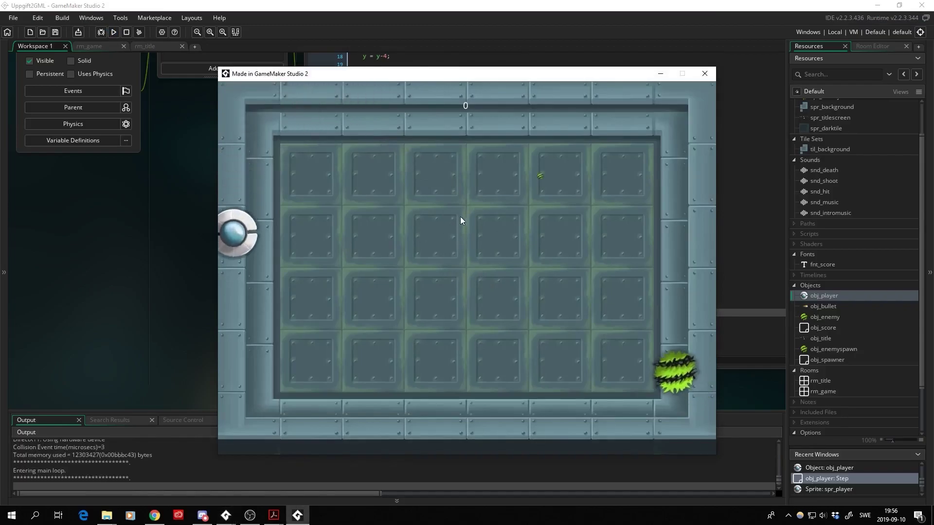
key("d")
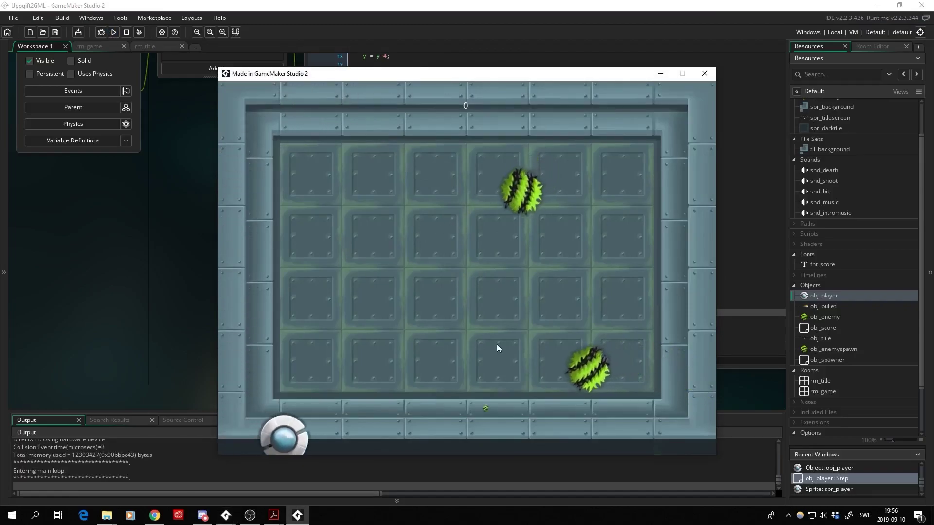
key("a")
key("w")
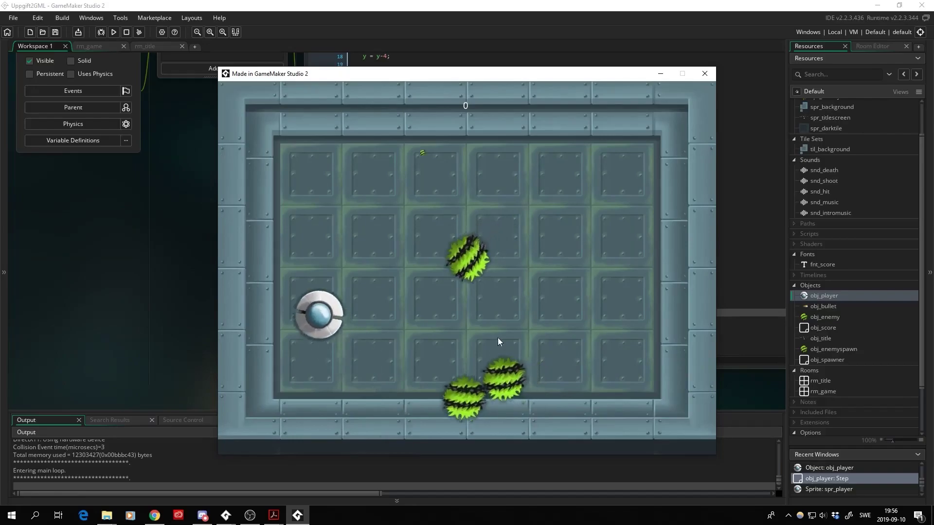
left_click(708, 73)
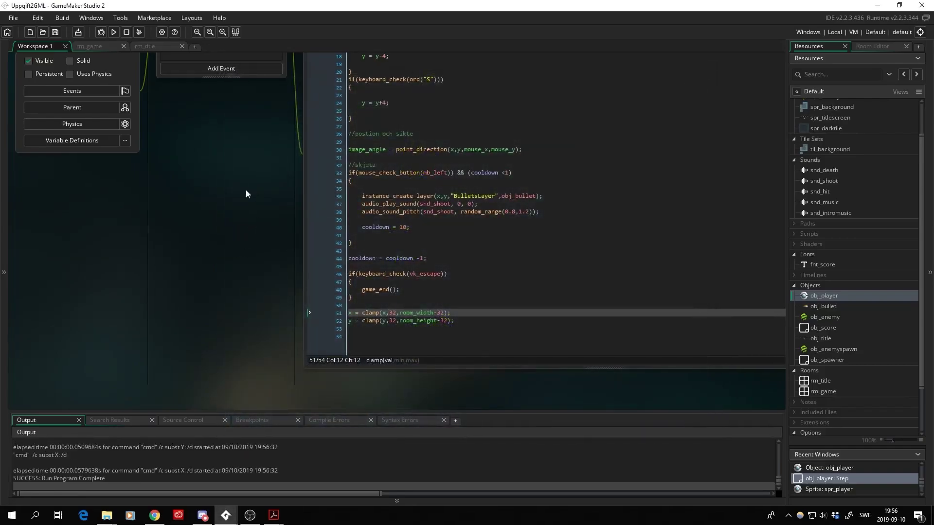
- Pan the workspace to obj_player's event list and scroll the Resources tree
middle_click_drag(246, 189, 160, 294)
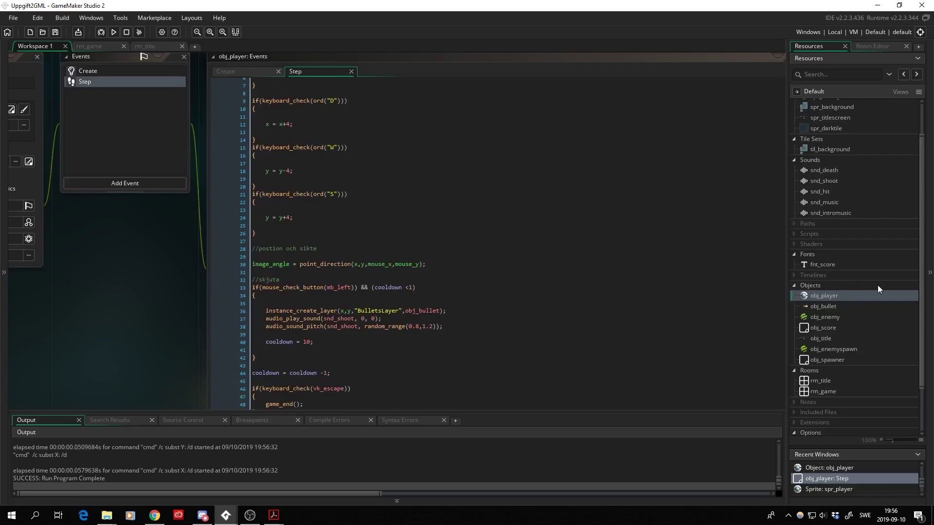
scroll(877, 285, "up", 2)
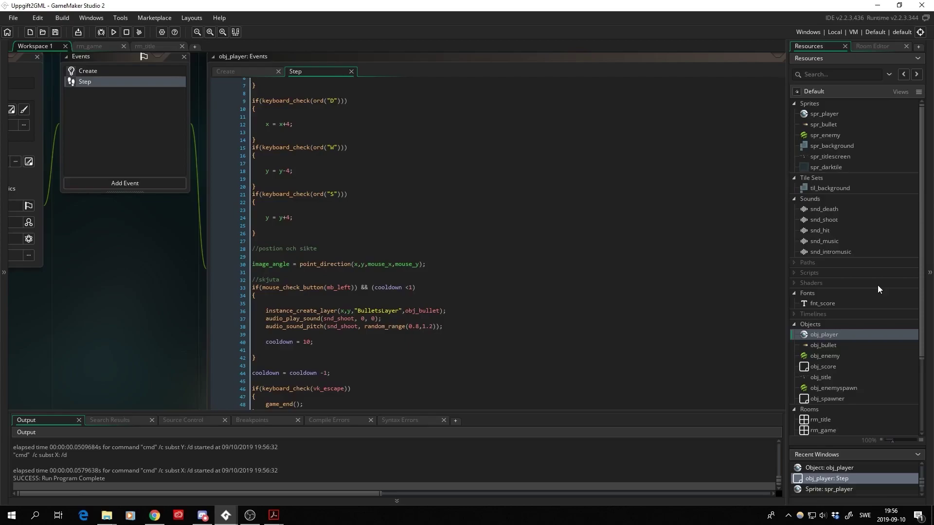
scroll(877, 285, "down", 1)
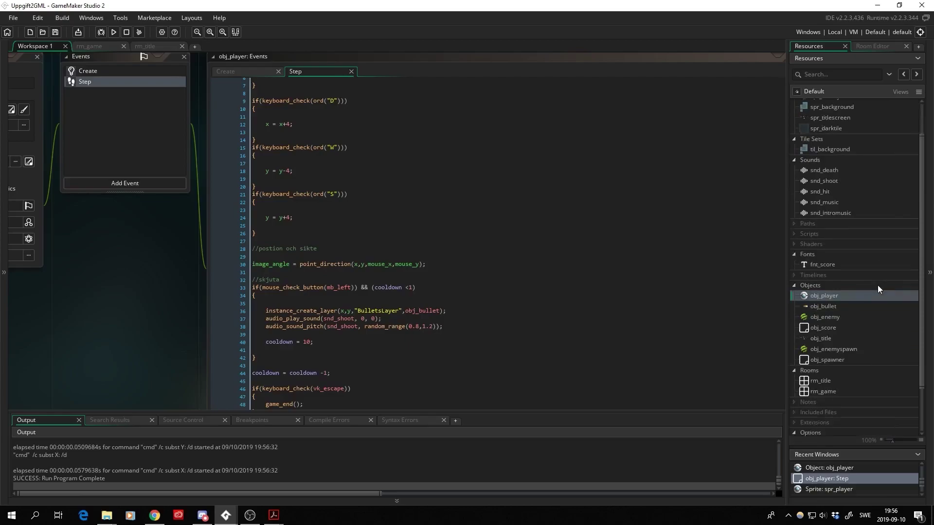